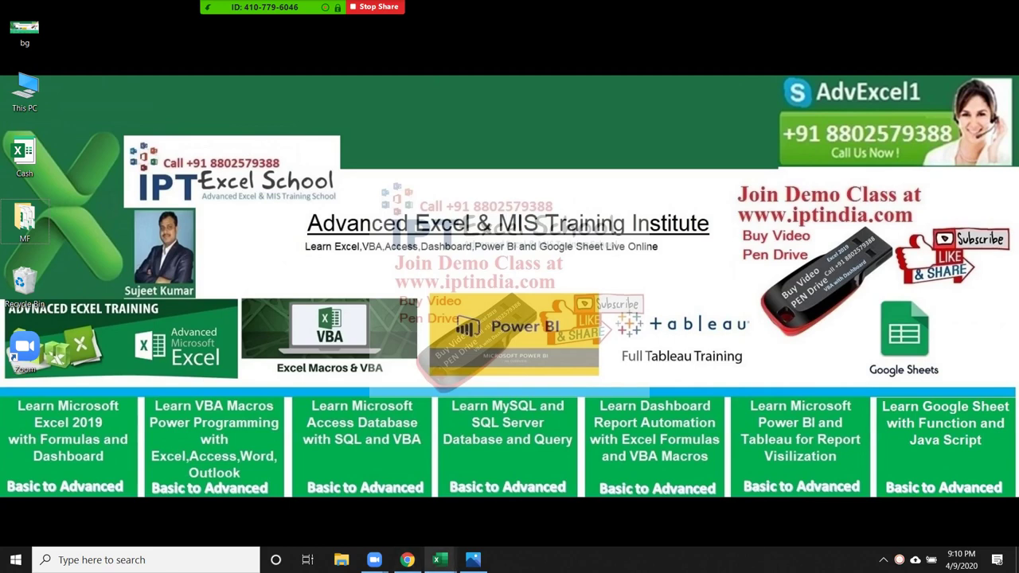
# Step: Bring the Book1 workbook forward, then check and close the meeting participants list
pyautogui.click(512, 502)
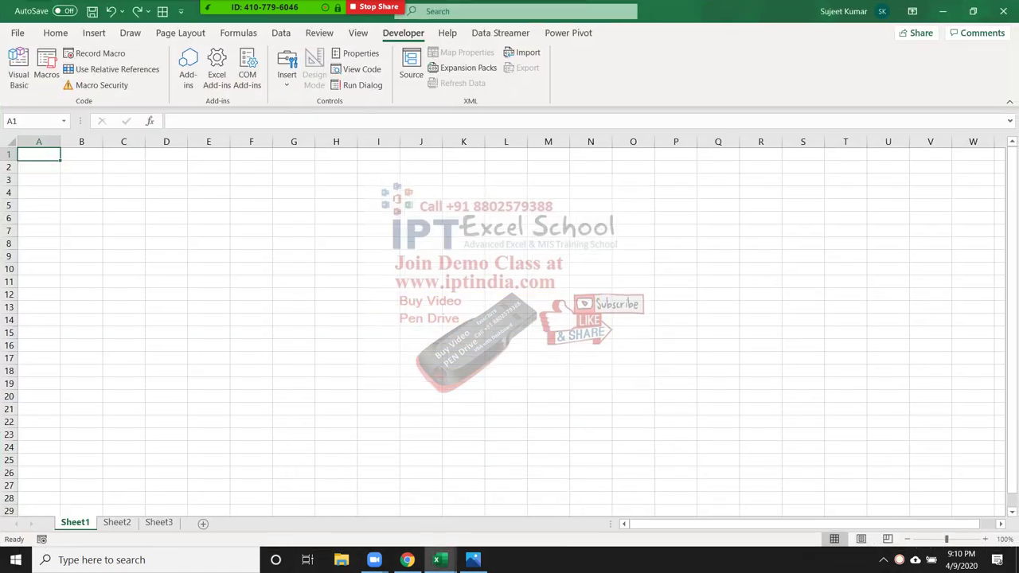
pyautogui.moveTo(254, 17)
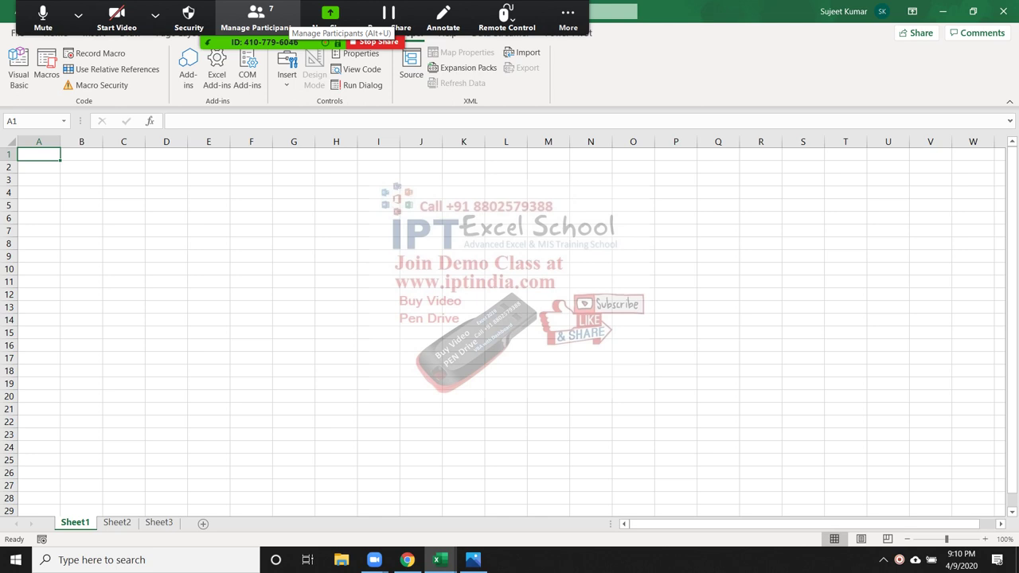
pyautogui.click(263, 20)
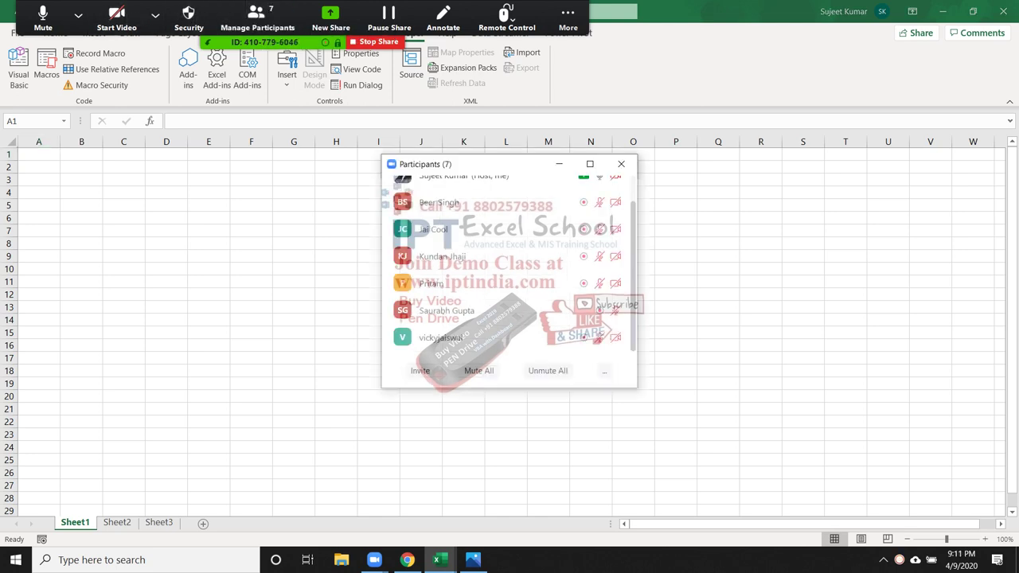
pyautogui.scroll(1, 610, 219)
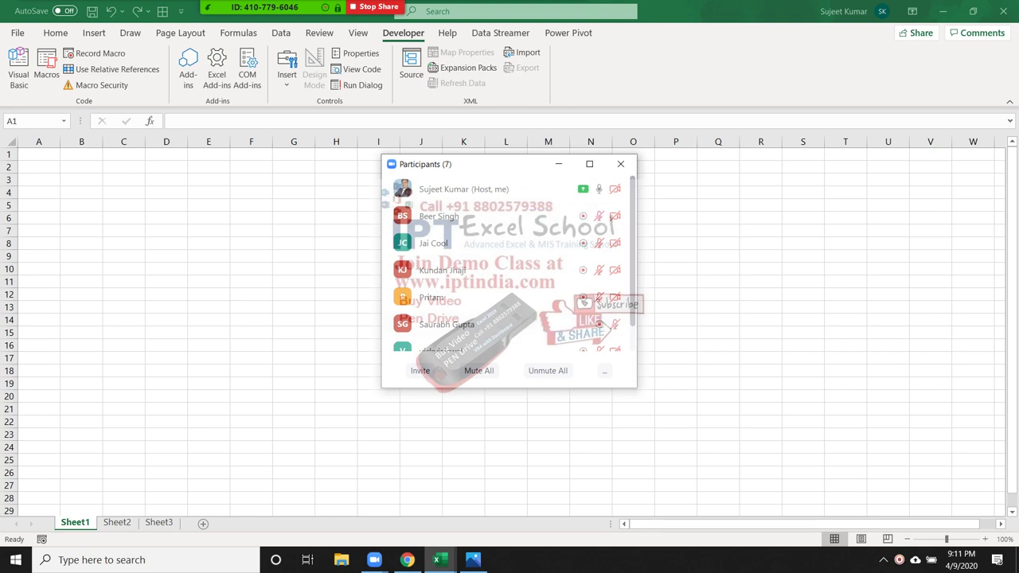
pyautogui.scroll(-1, 600, 229)
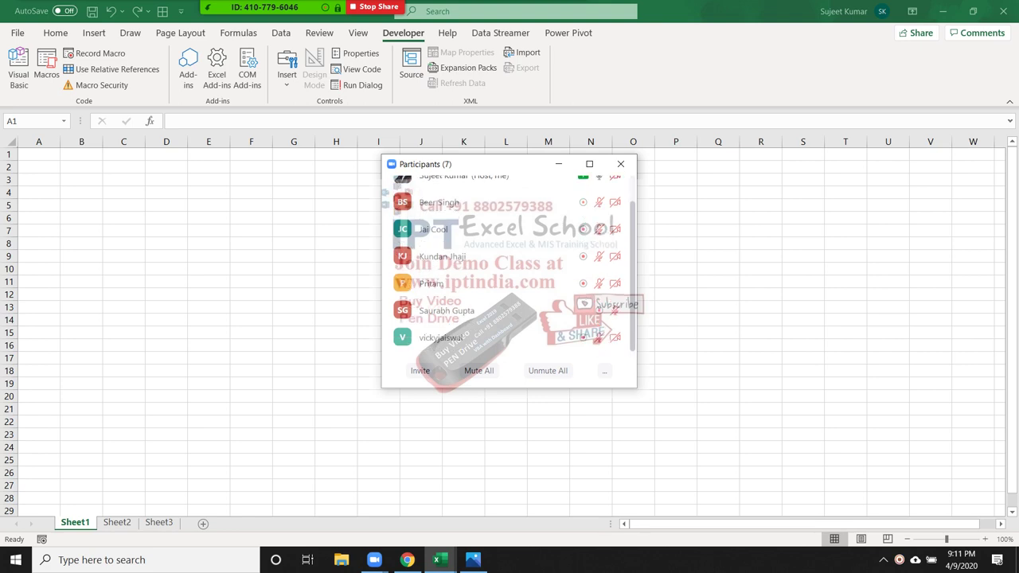
pyautogui.scroll(1, 600, 229)
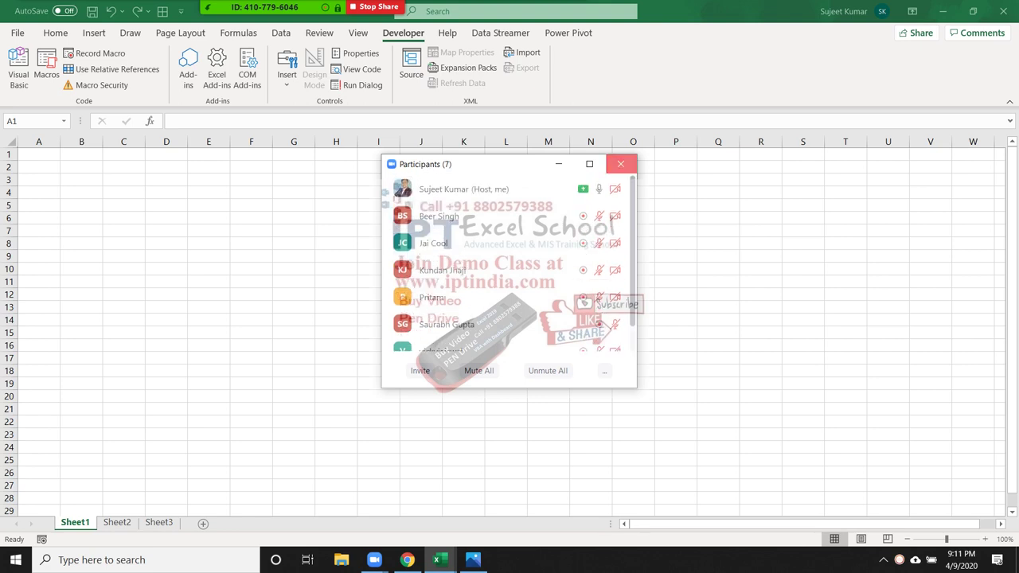
pyautogui.click(620, 164)
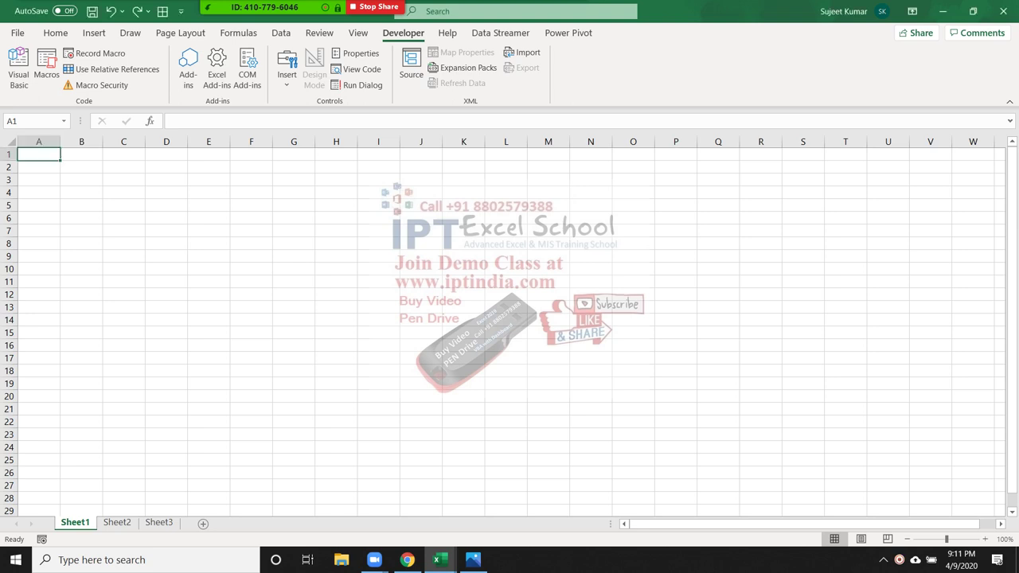
# Step: Record Macro1, which selects cells A2:H11, then stop recording
pyautogui.moveTo(38, 154); pyautogui.dragTo(250, 320)
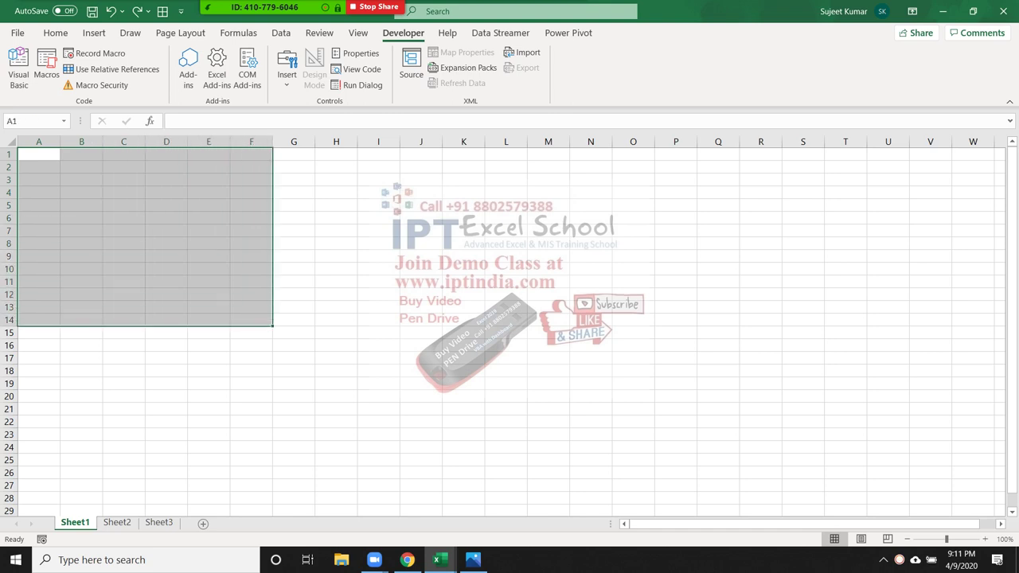
pyautogui.moveTo(38, 154); pyautogui.dragTo(251, 268)
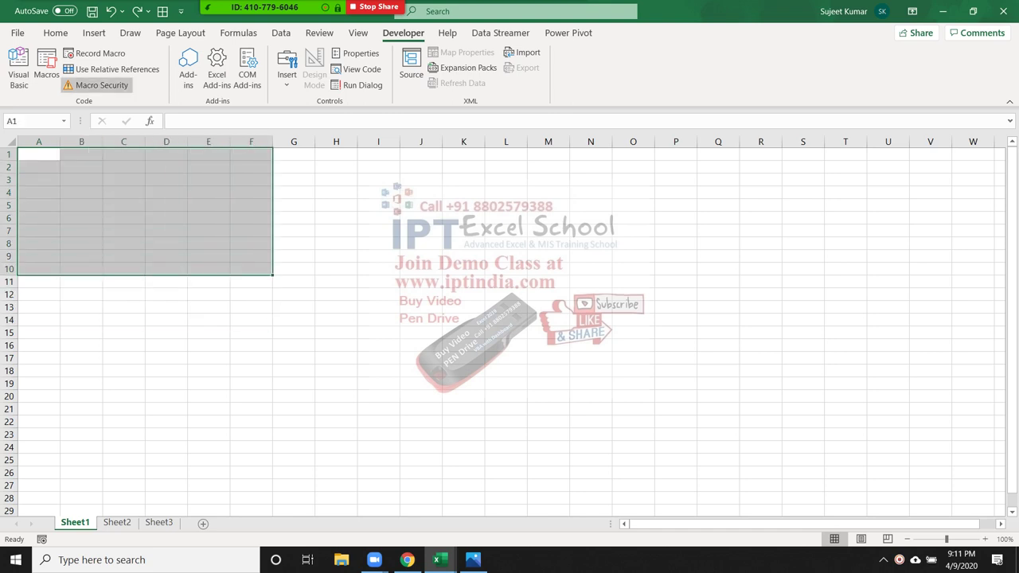
pyautogui.click(93, 54)
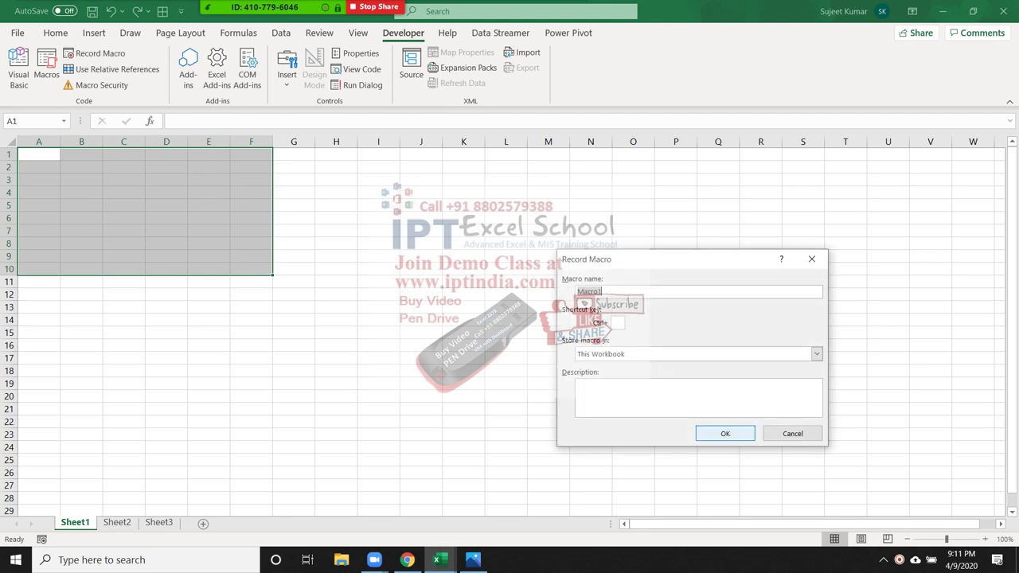
pyautogui.press('Return')
pyautogui.click(335, 345)
pyautogui.moveTo(39, 166); pyautogui.dragTo(336, 281)
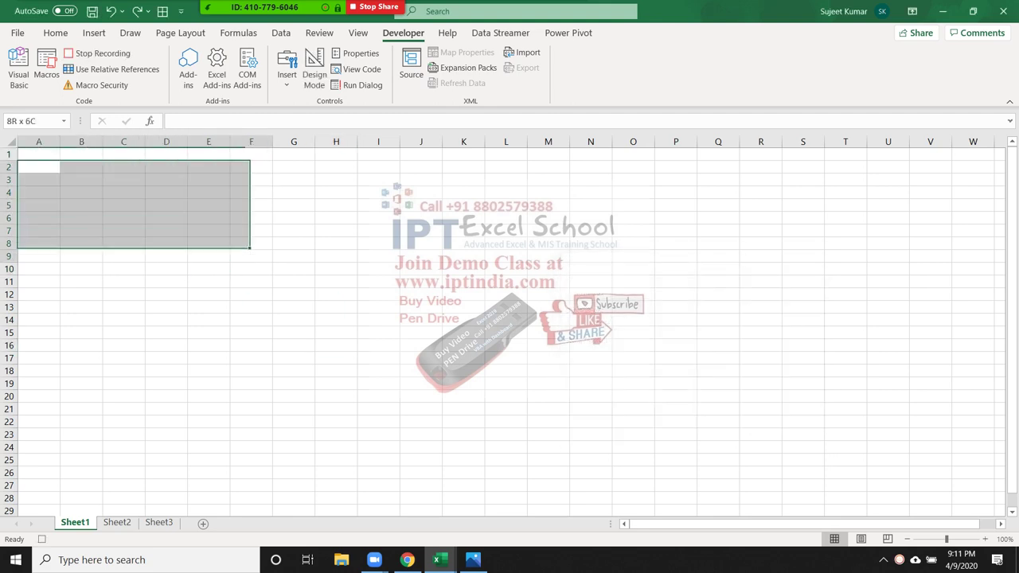
pyautogui.click(94, 53)
# Step: Open the Visual Basic editor and view Macro1's code in Module1
pyautogui.click(82, 192)
pyautogui.click(18, 68)
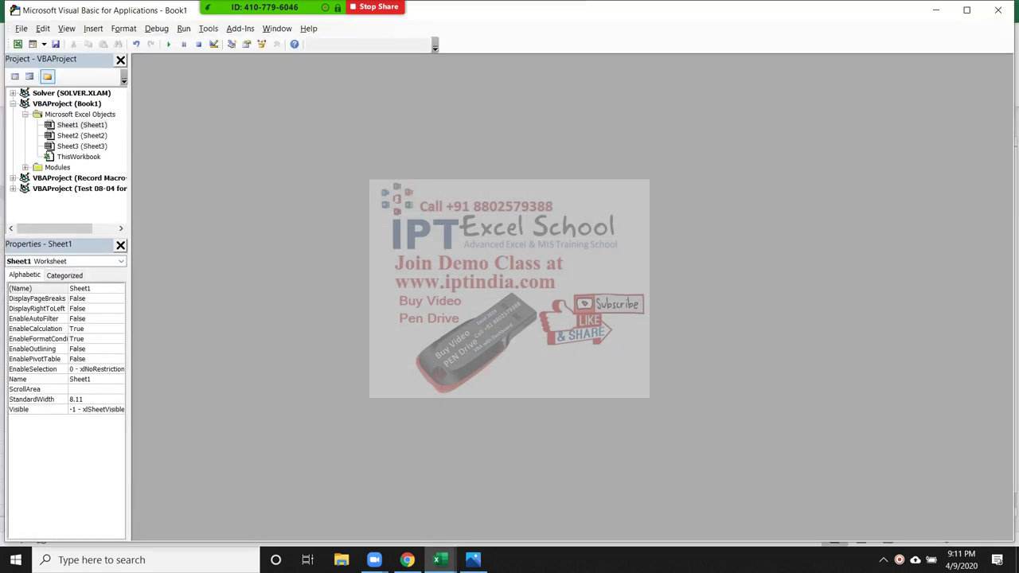
pyautogui.doubleClick(58, 167)
pyautogui.doubleClick(70, 178)
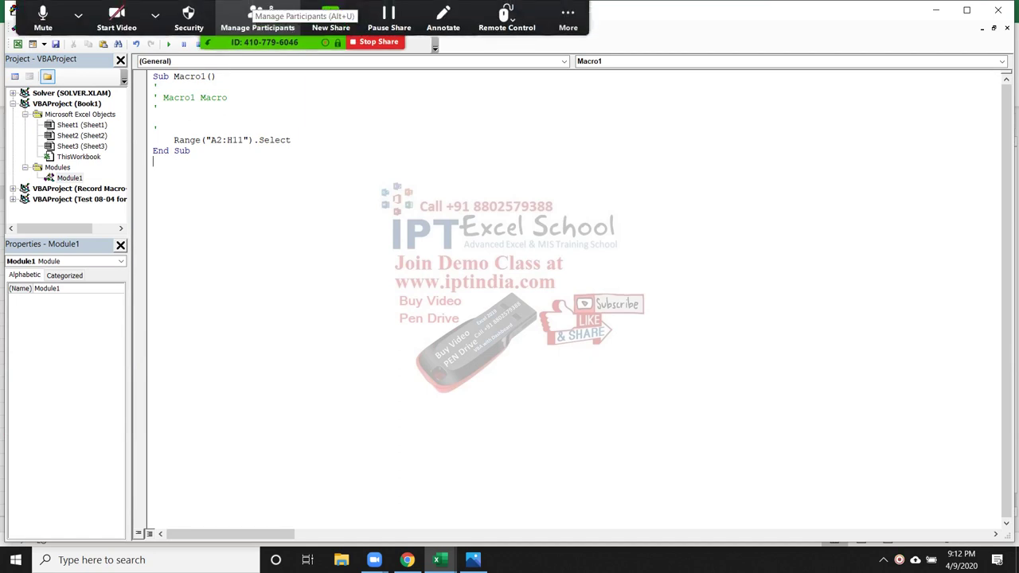
# Step: Check and close the participants list, show the desktop, then return to Book1
pyautogui.click(257, 13)
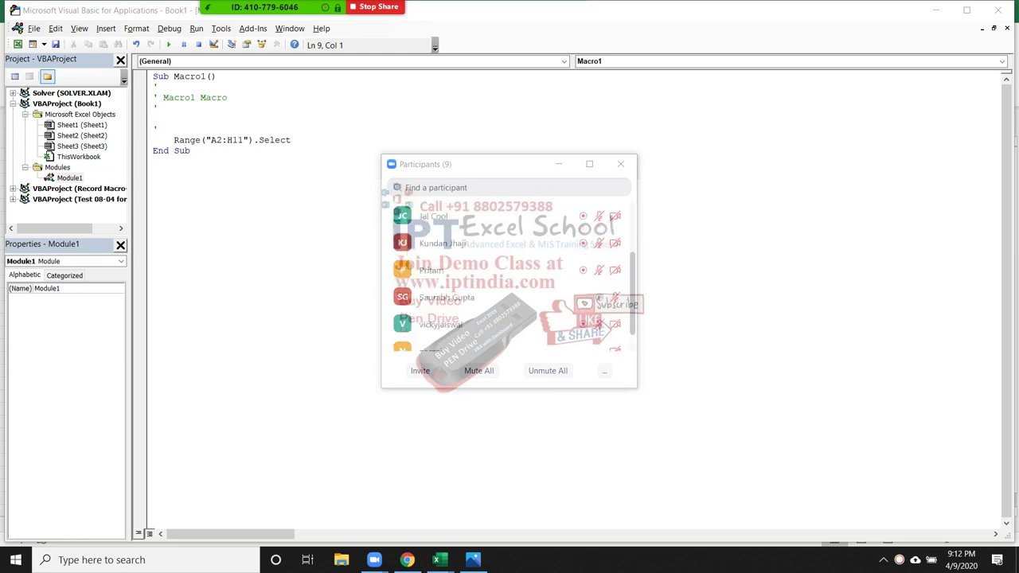
pyautogui.click(598, 242)
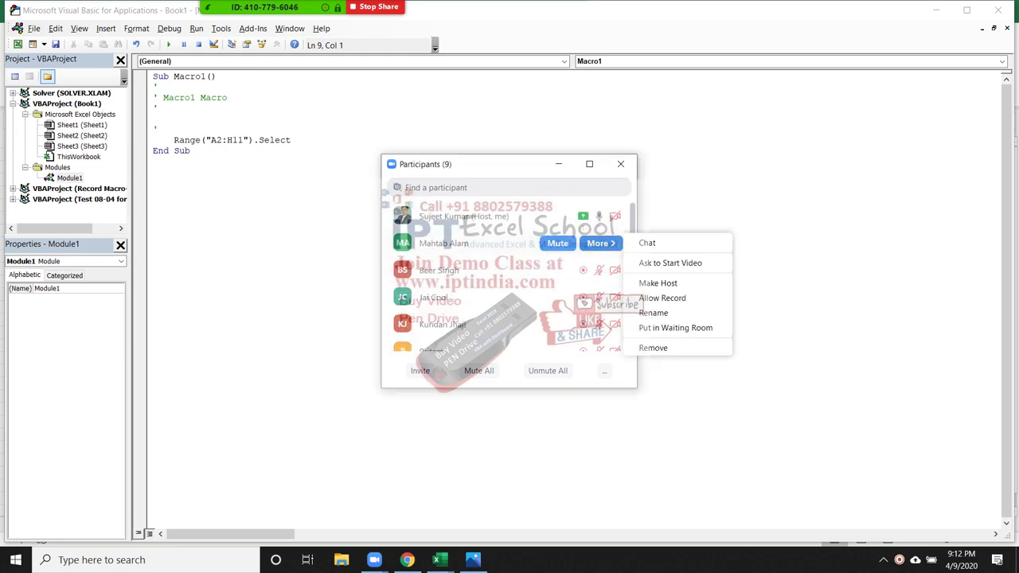
pyautogui.click(661, 298)
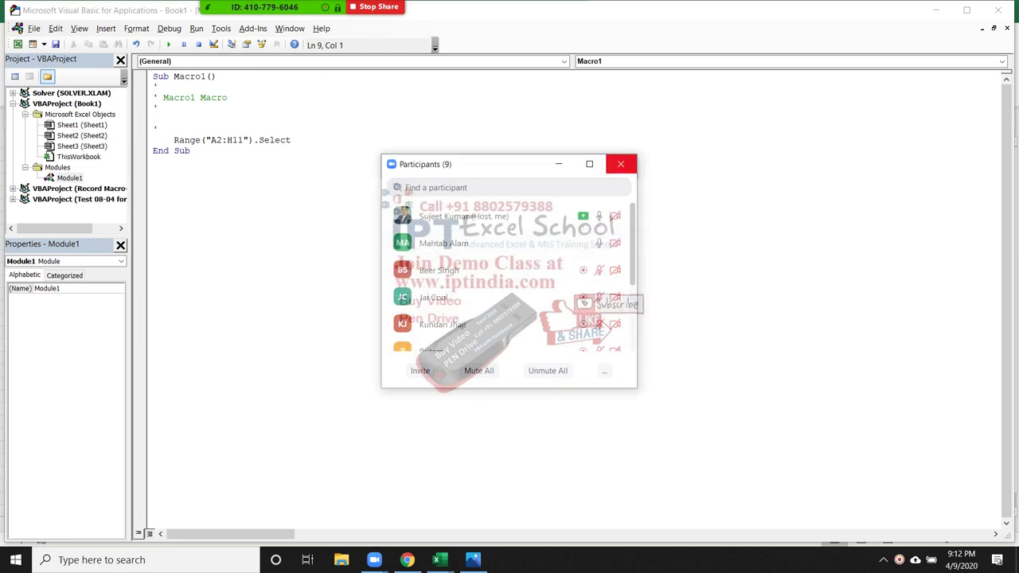
pyautogui.click(620, 164)
pyautogui.press('super+d')
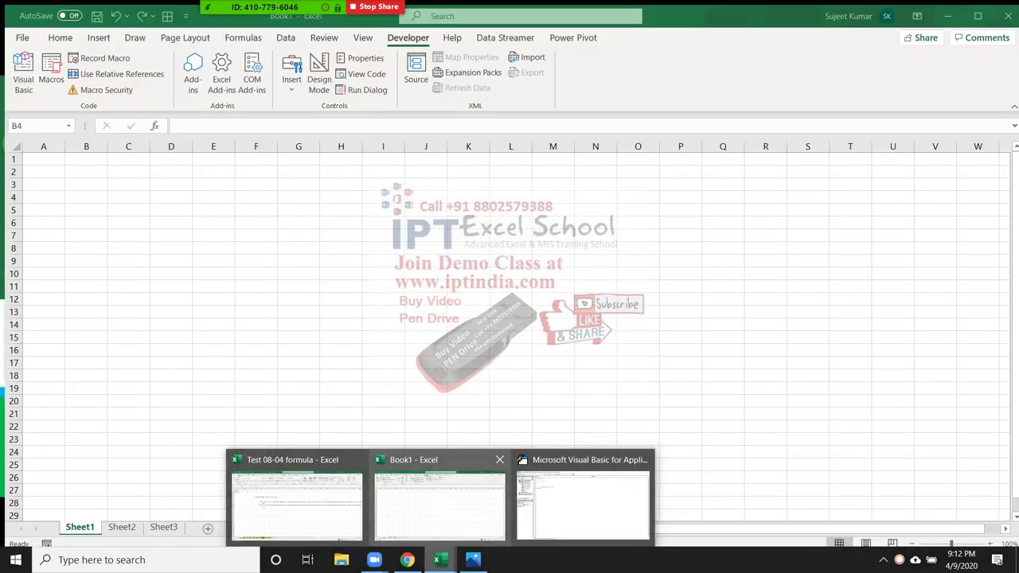
pyautogui.click(439, 502)
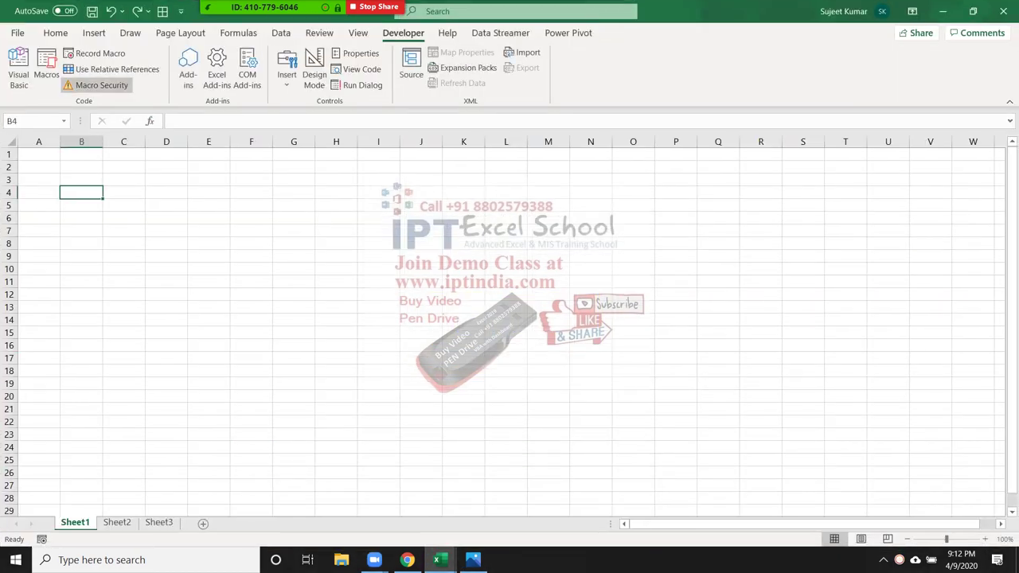
# Step: Look over the Record Macro storage options, then cancel without recording
pyautogui.click(92, 53)
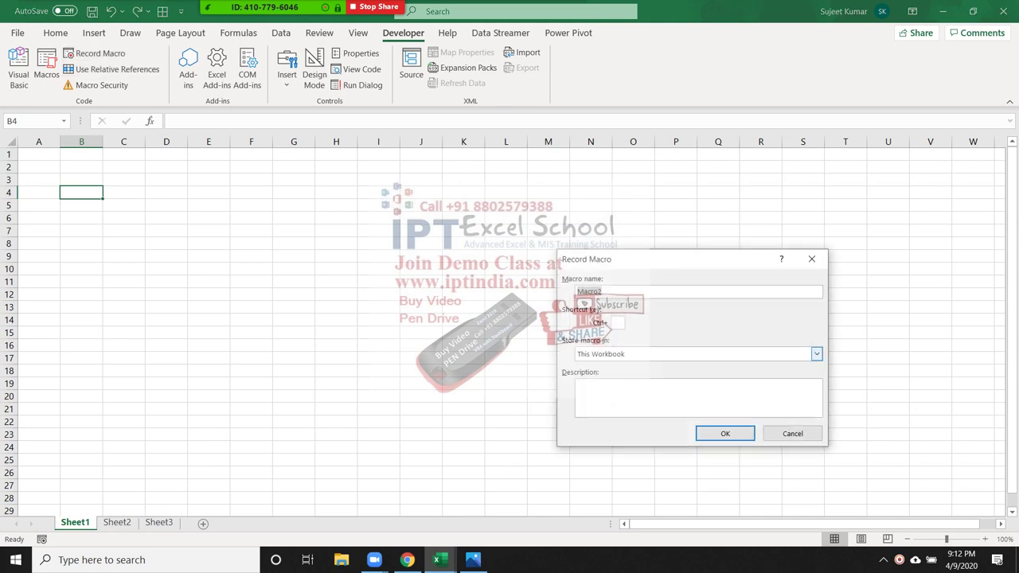
pyautogui.click(816, 353)
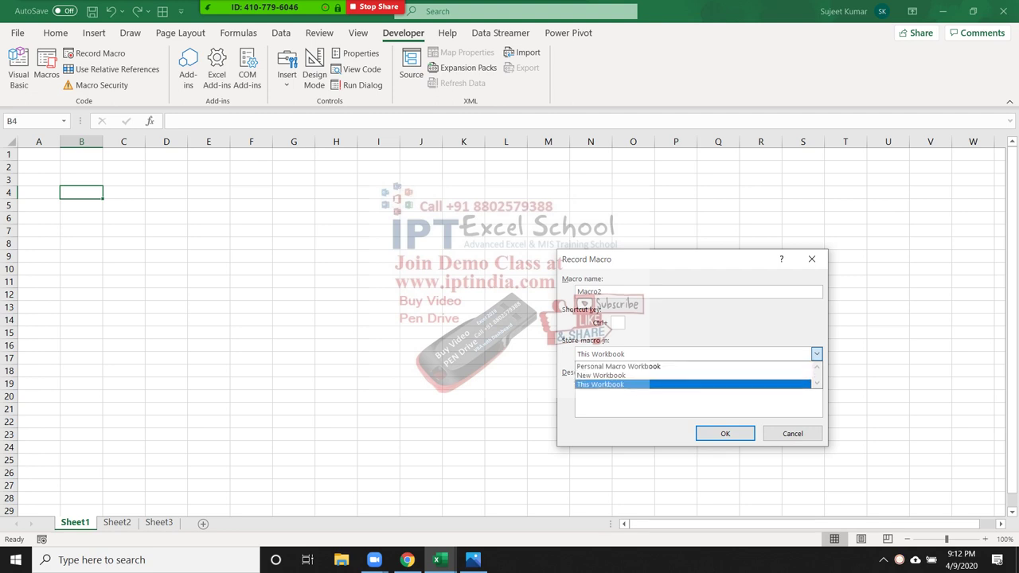
pyautogui.press('Return')
pyautogui.press('Return')
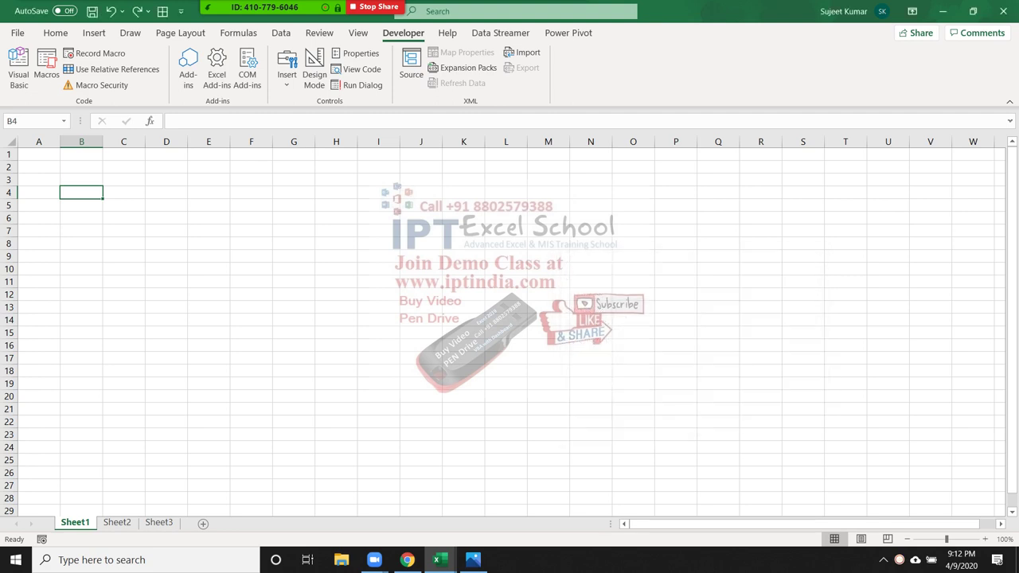
# Step: Type 'Macros' into cell C4
pyautogui.click(123, 192)
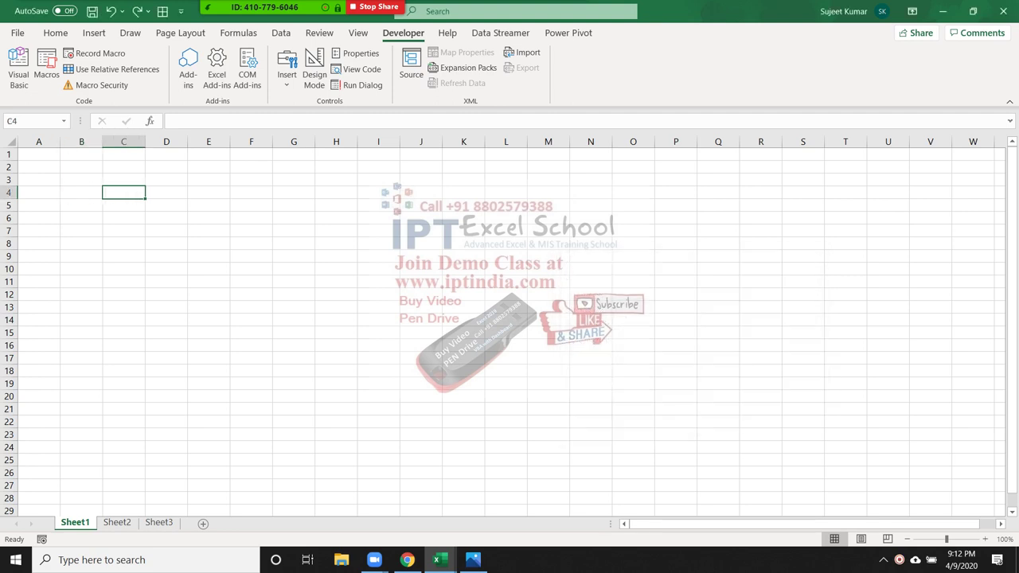
pyautogui.write('Macros')
pyautogui.press('Return')
# Step: Enter 'Public Macros' in cell E5 and bring up the Record Macro dialog for Macro2
pyautogui.click(123, 192)
pyautogui.click(166, 192)
pyautogui.click(166, 205)
pyautogui.click(208, 205)
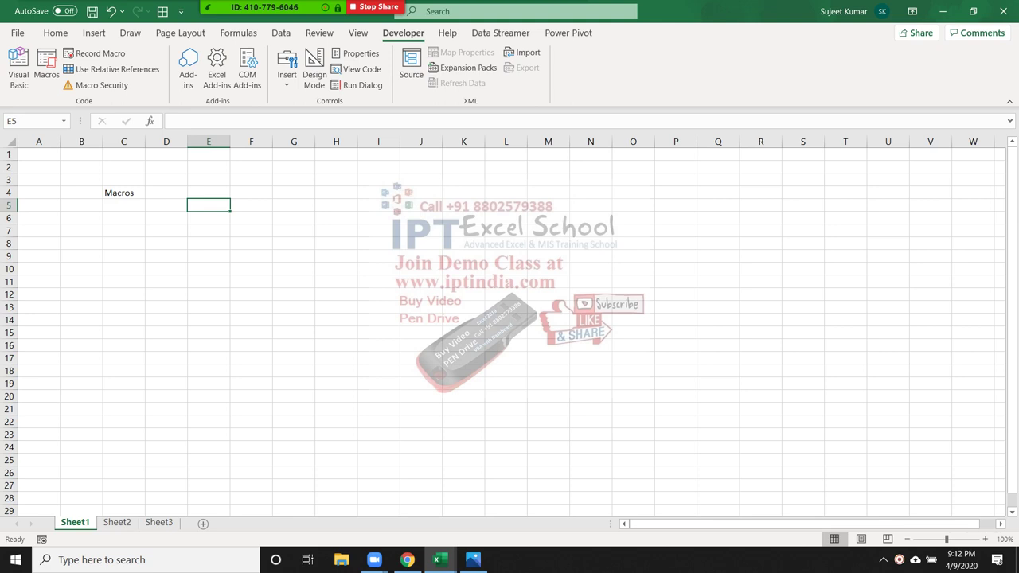
pyautogui.write('Publ')
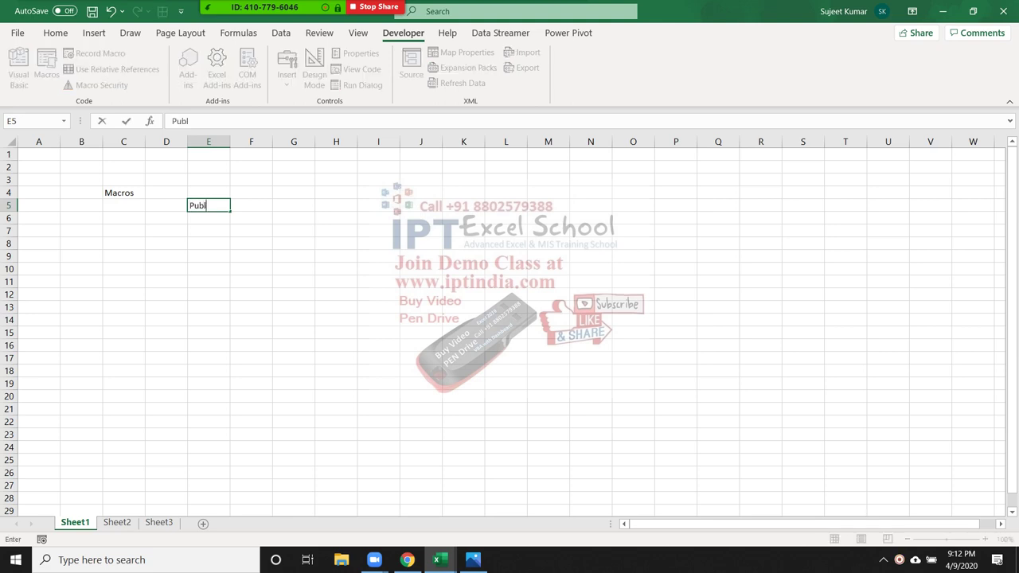
pyautogui.write('ic Macros')
pyautogui.press('Return')
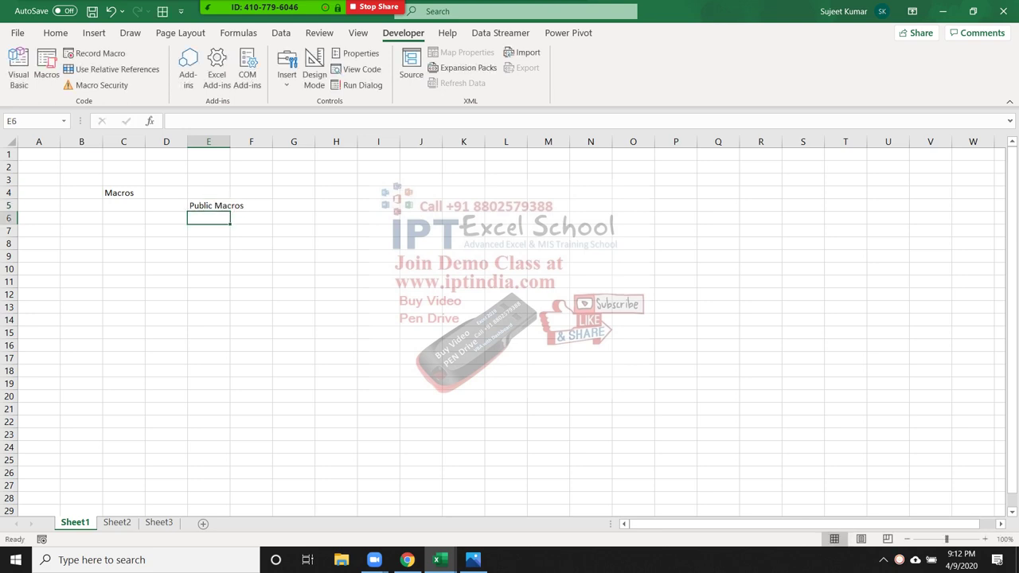
pyautogui.click(94, 52)
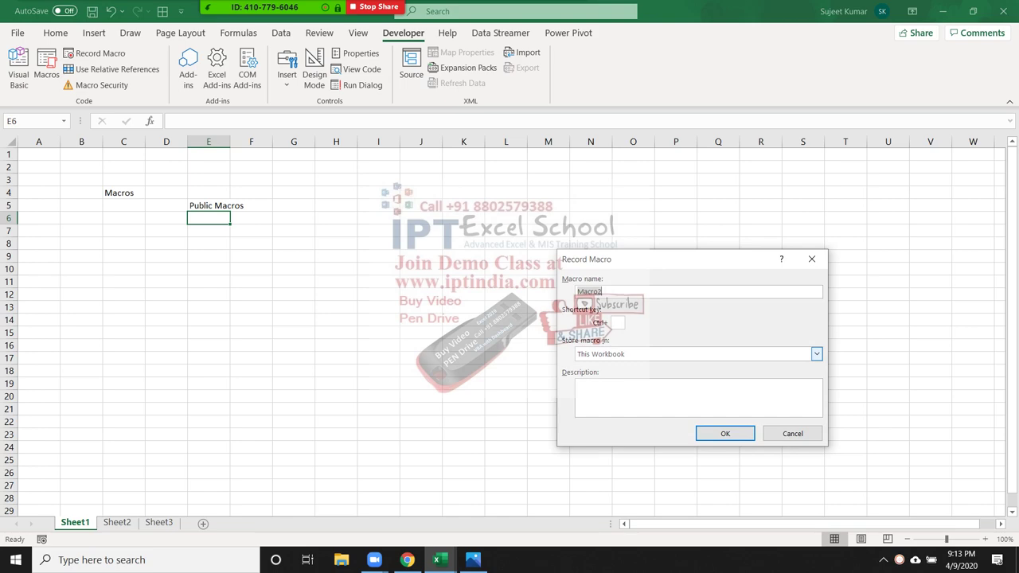
# Step: Dismiss the macro settings and add an empty 'sub rr()' procedure below Macro1
pyautogui.click(811, 259)
pyautogui.click(463, 358)
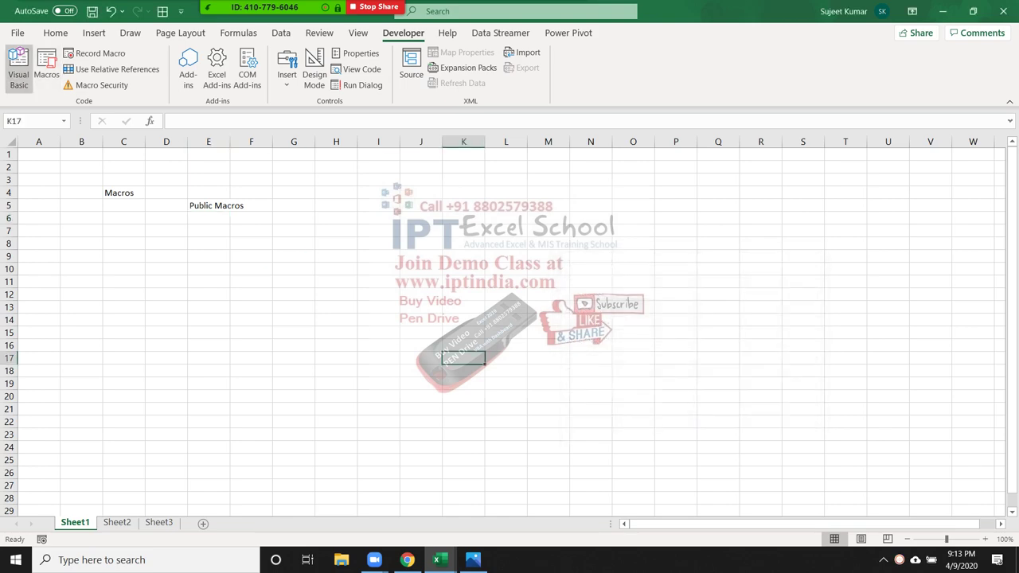
pyautogui.click(18, 68)
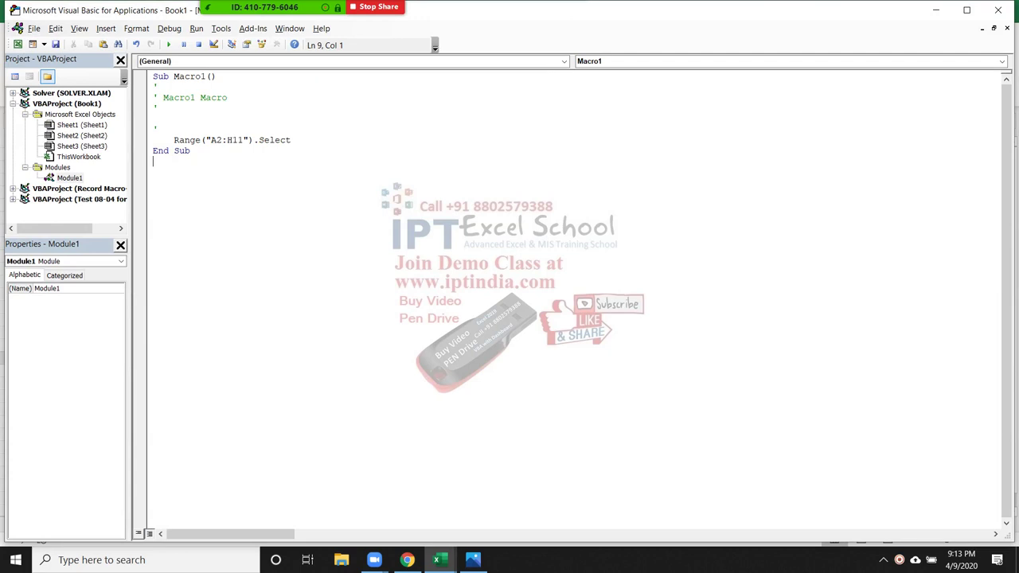
pyautogui.press('Return')
pyautogui.write('sub rr()')
pyautogui.press('Return')
pyautogui.press('Return')
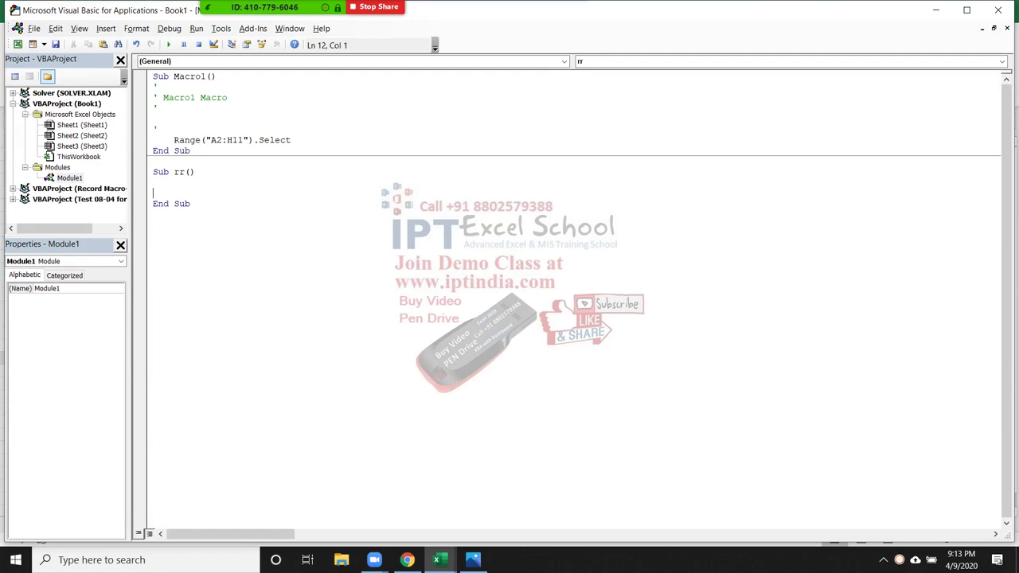
# Step: Minimize the code editor and maximize the Book1 window to full screen
pyautogui.hotkey('alt', 'F11')
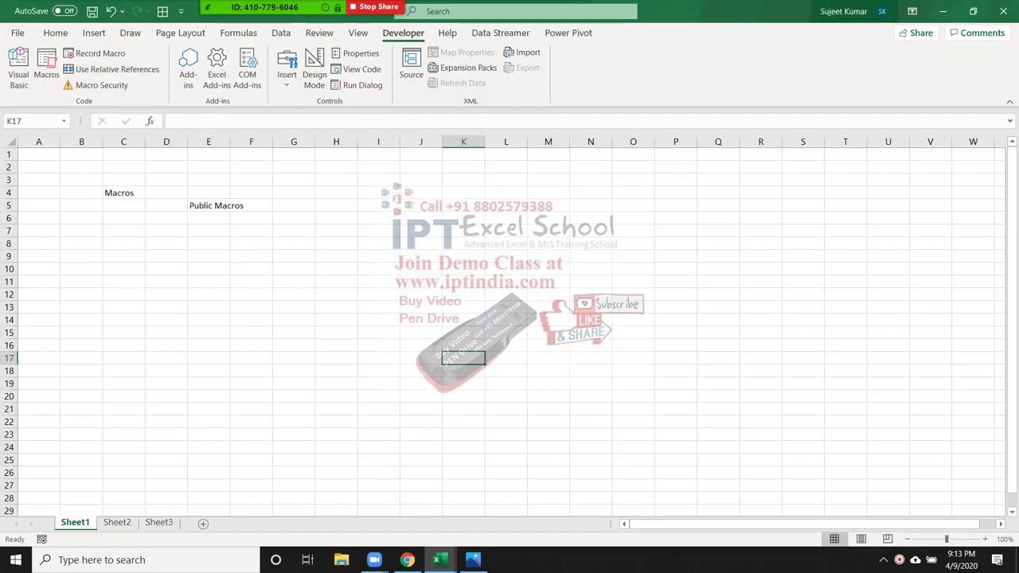
pyautogui.hotkey('alt', 'F11')
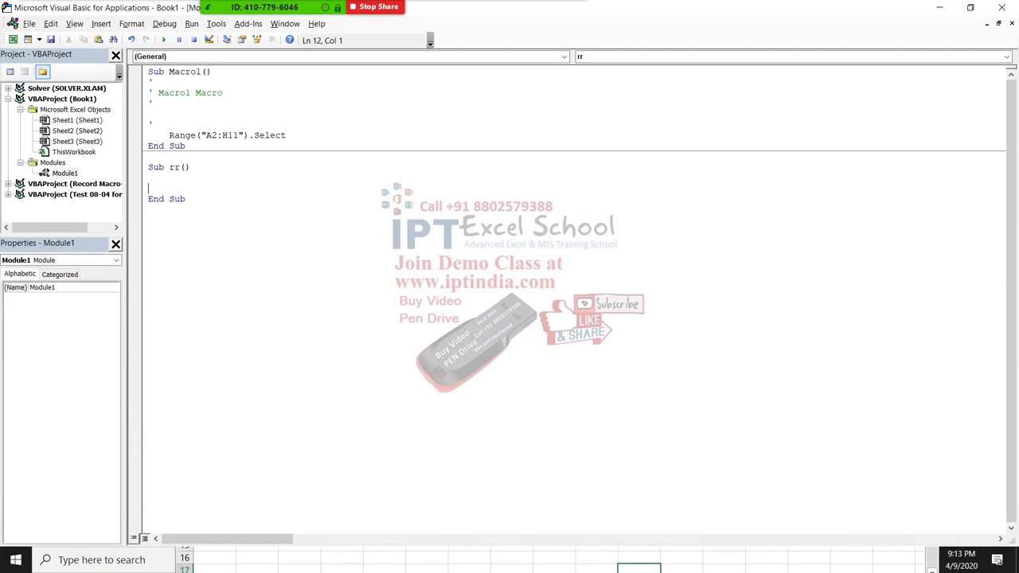
pyautogui.click(939, 7)
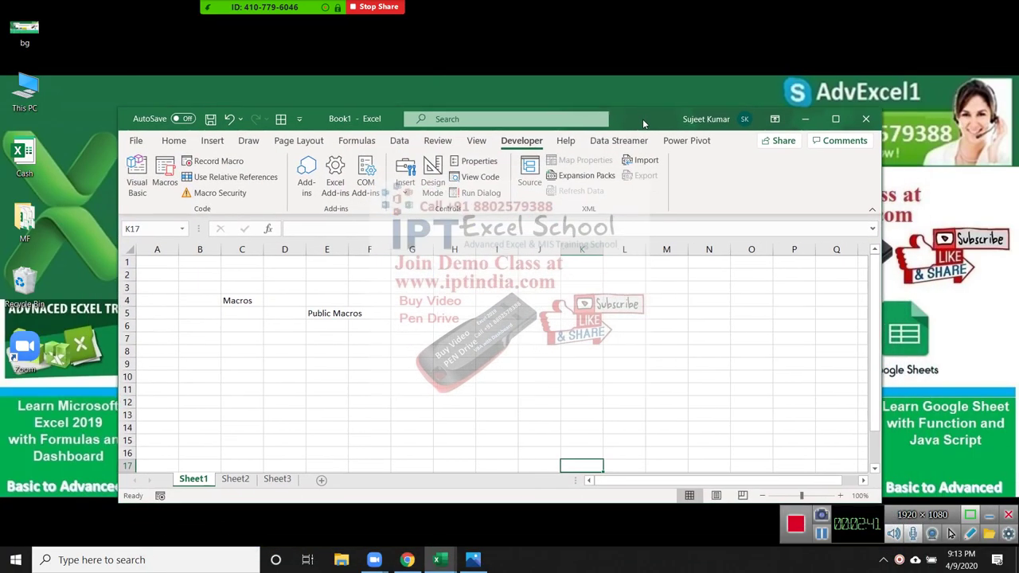
pyautogui.click(834, 117)
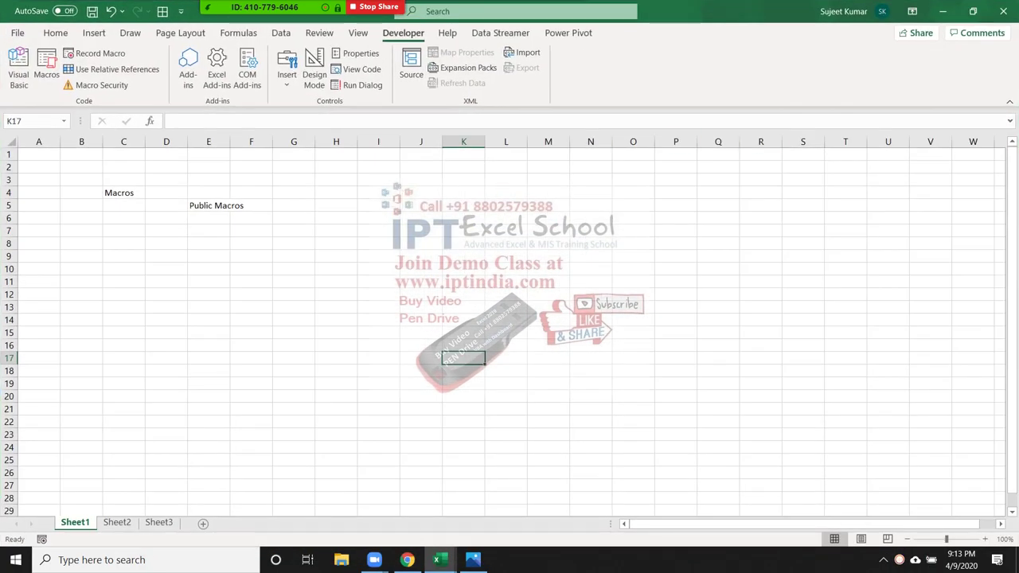
pyautogui.click(46, 68)
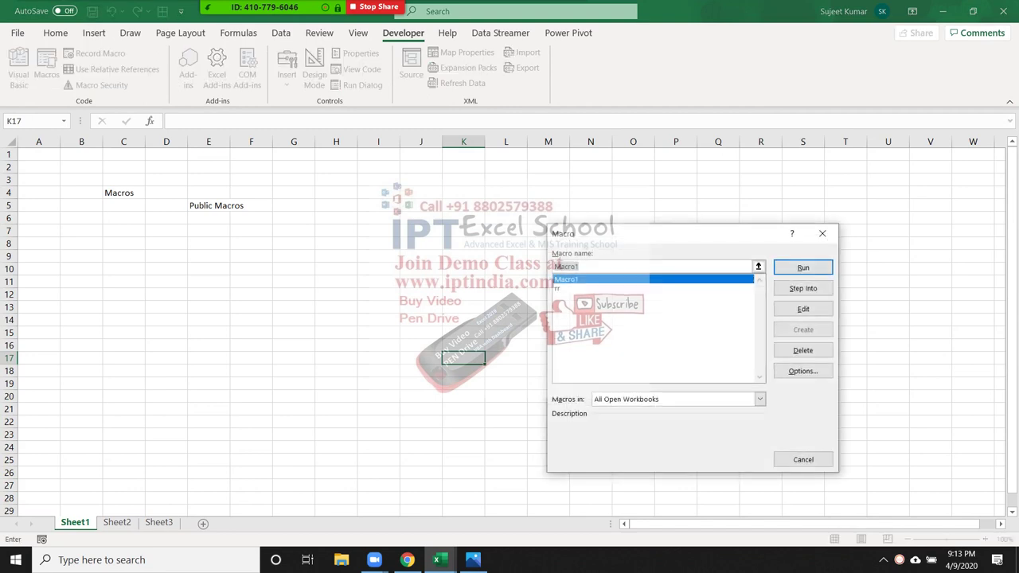
pyautogui.press('Down')
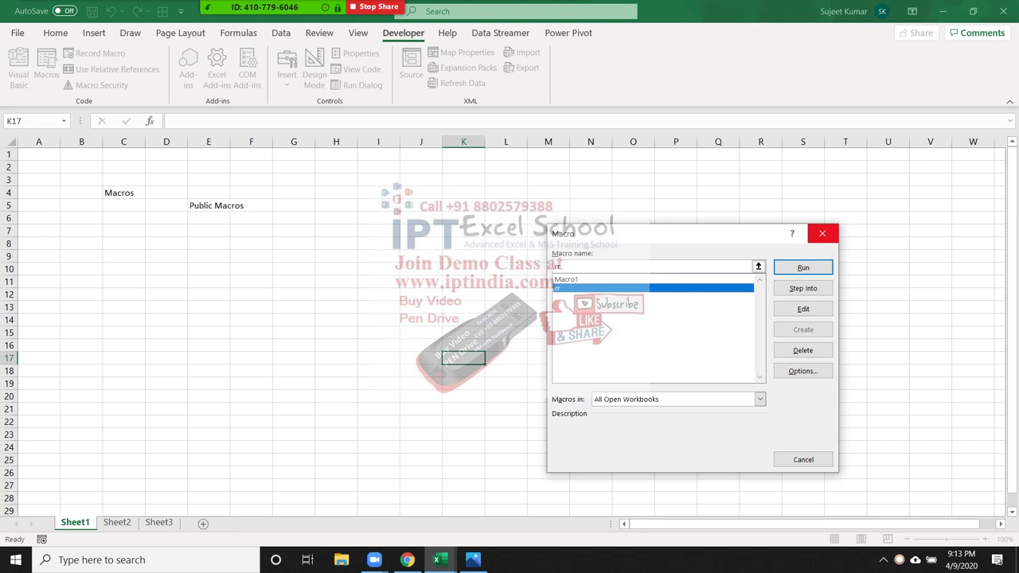
pyautogui.click(822, 234)
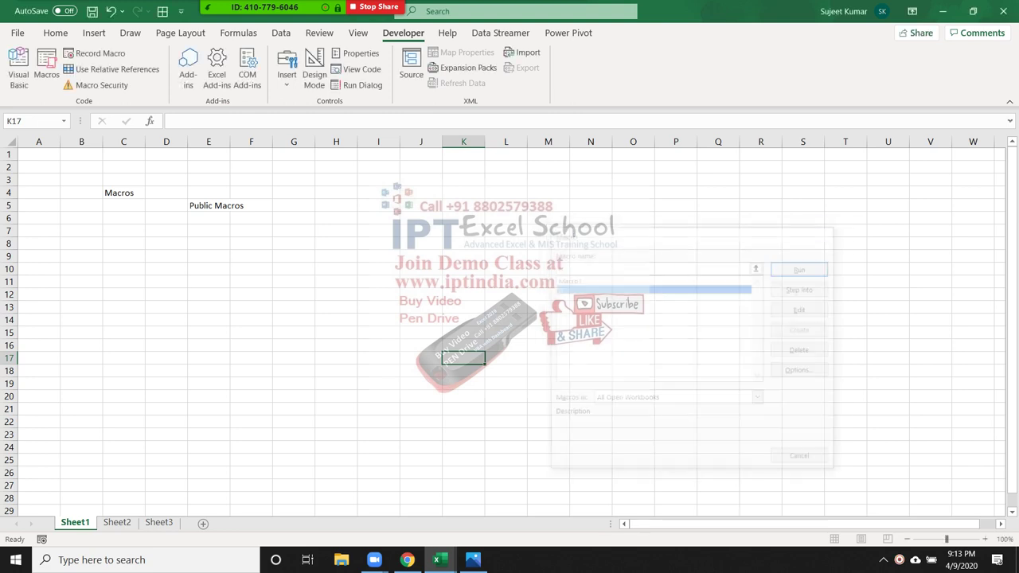
pyautogui.click(294, 206)
pyautogui.click(208, 206)
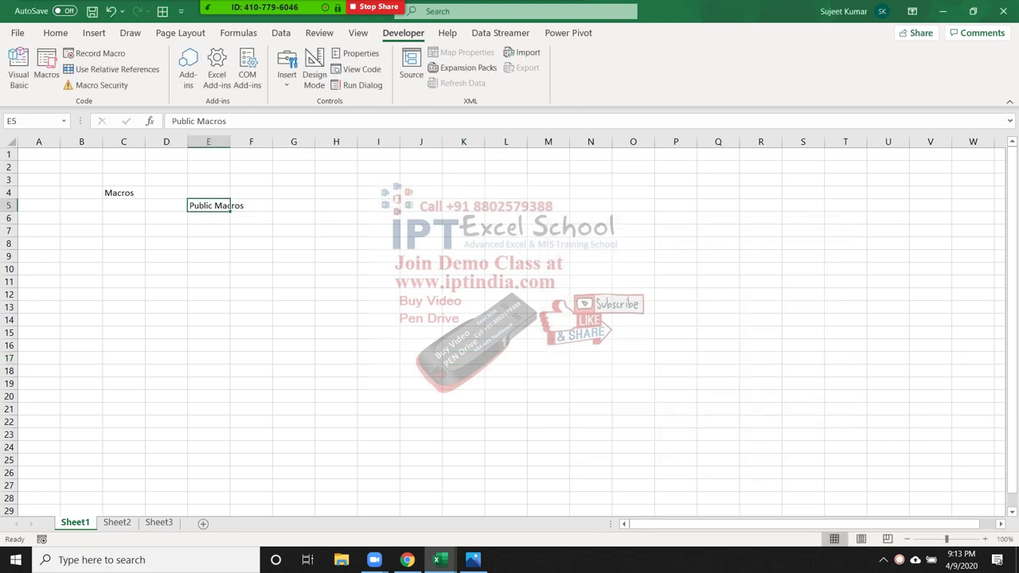
# Step: Autofit column E to 'Public Macros', select F7, and show the Macro list with Macro1 and rr
pyautogui.doubleClick(230, 141)
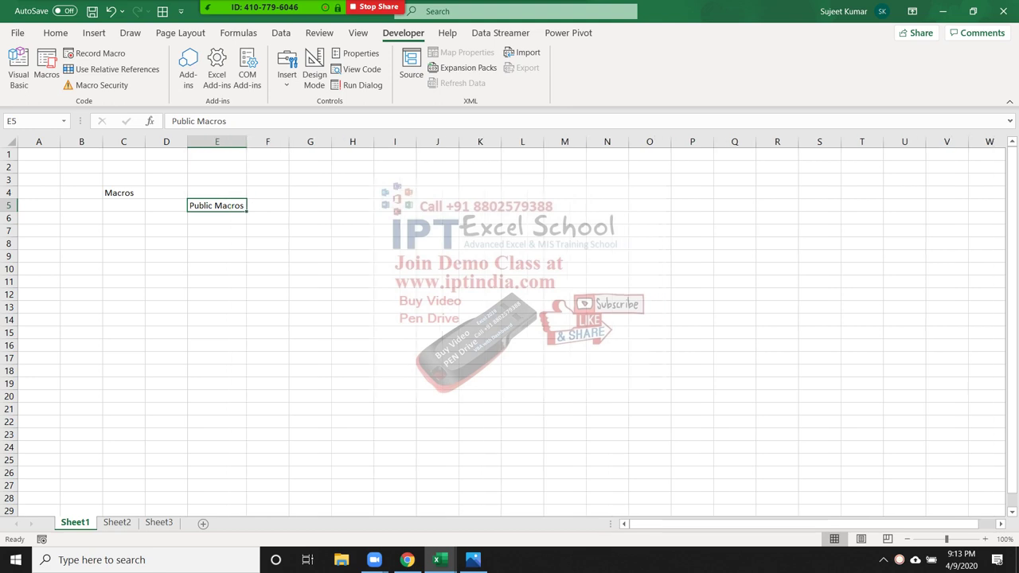
pyautogui.click(217, 218)
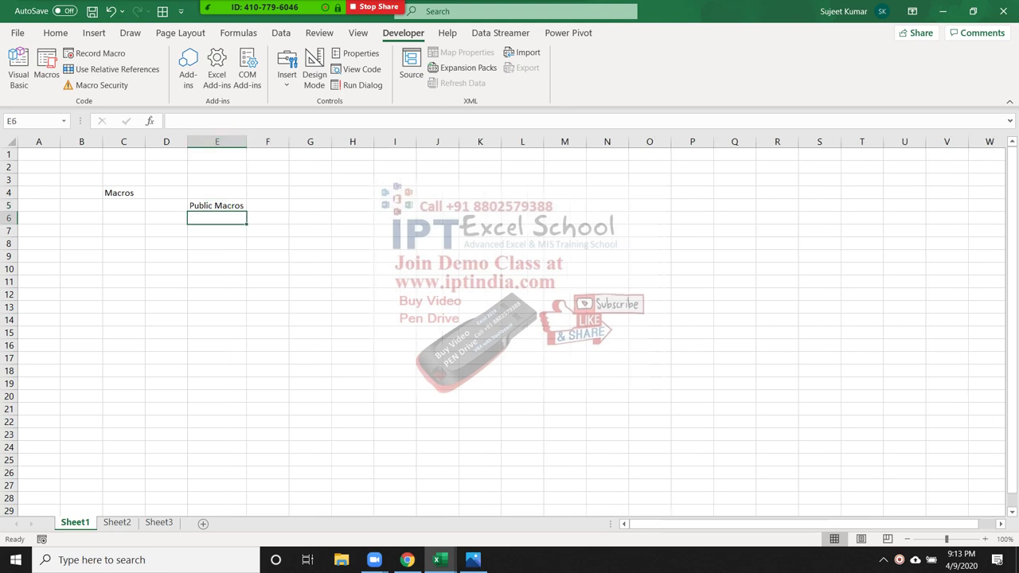
pyautogui.click(216, 206)
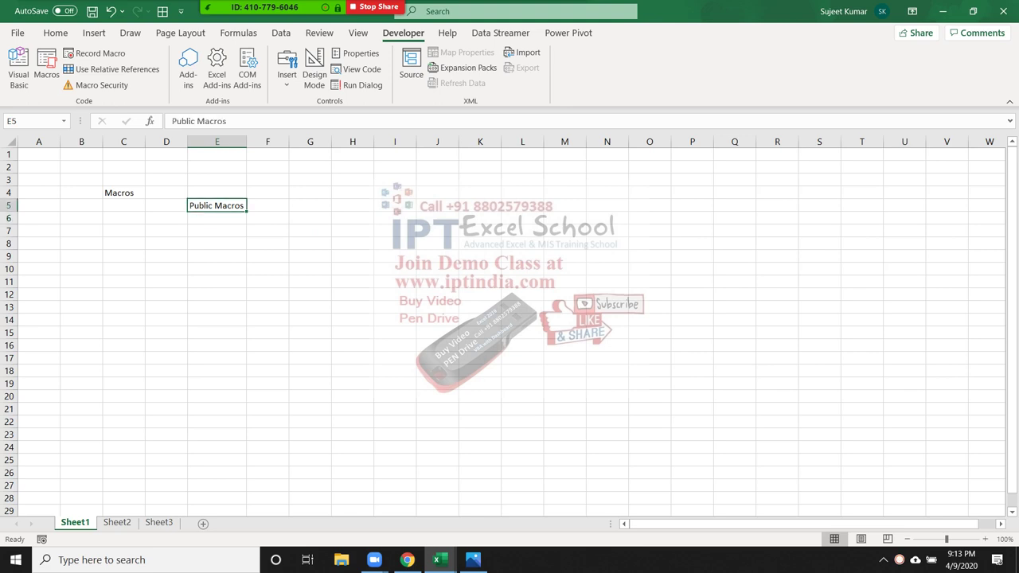
pyautogui.click(267, 230)
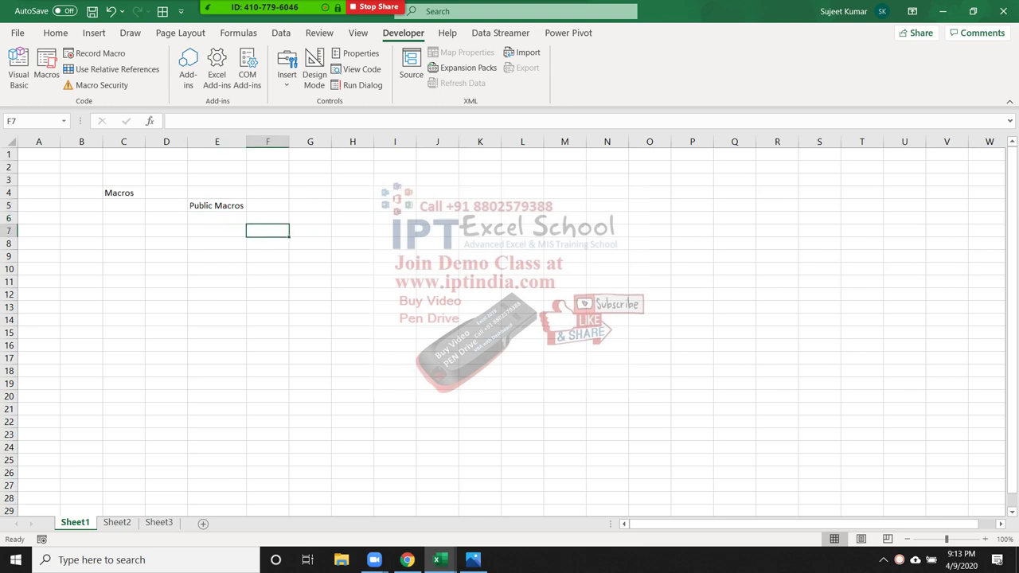
pyautogui.click(46, 64)
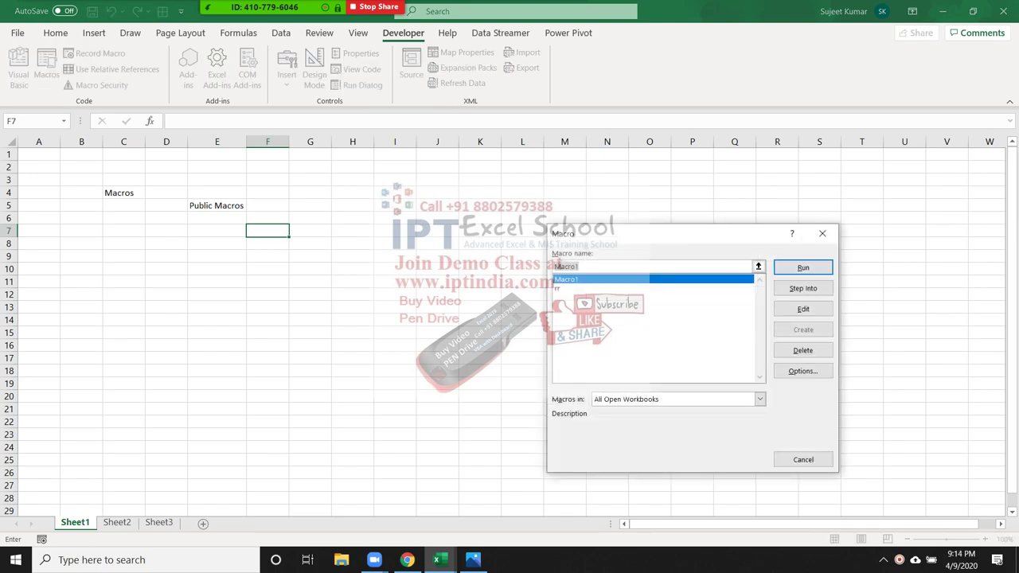
# Step: In Test 08-04 formula, open its Macro list to see Macro1 and rr, then return to Book1
pyautogui.press('Escape')
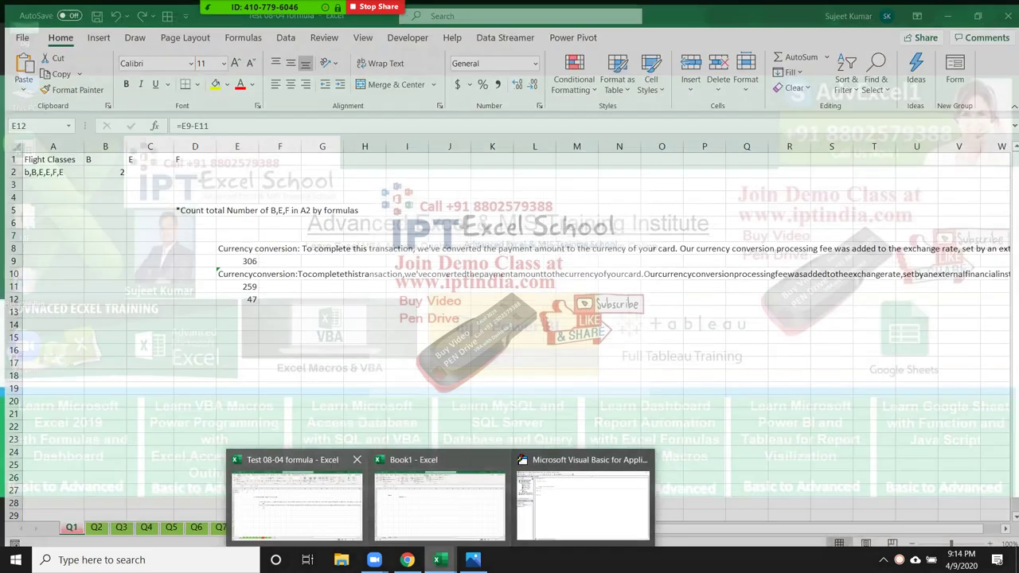
pyautogui.click(296, 502)
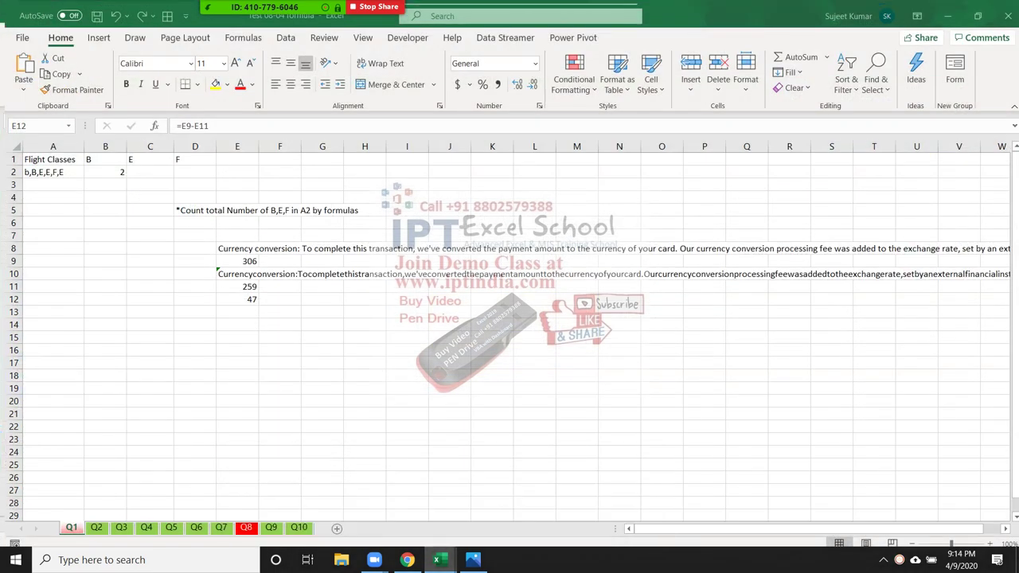
pyautogui.click(403, 33)
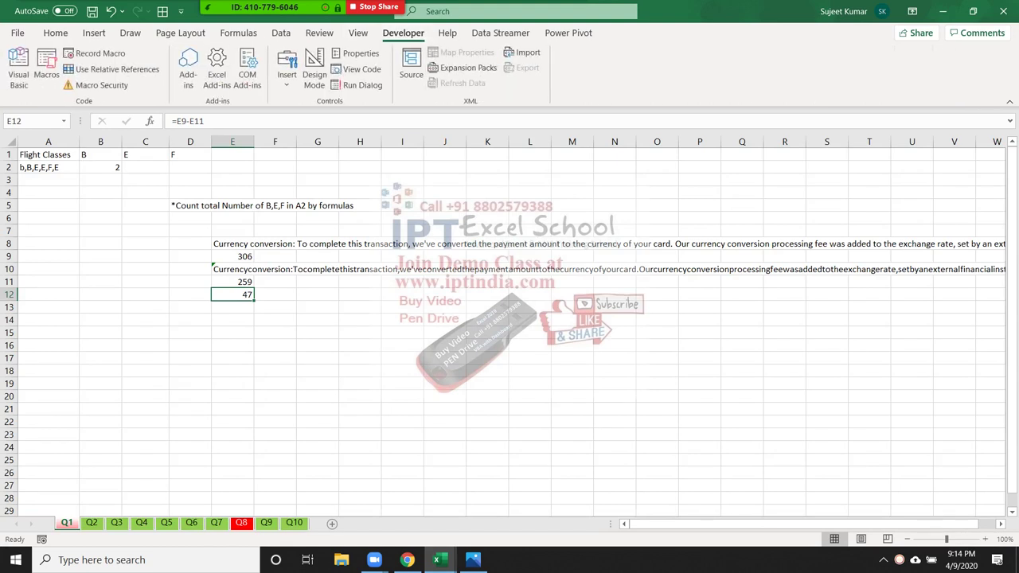
pyautogui.click(46, 68)
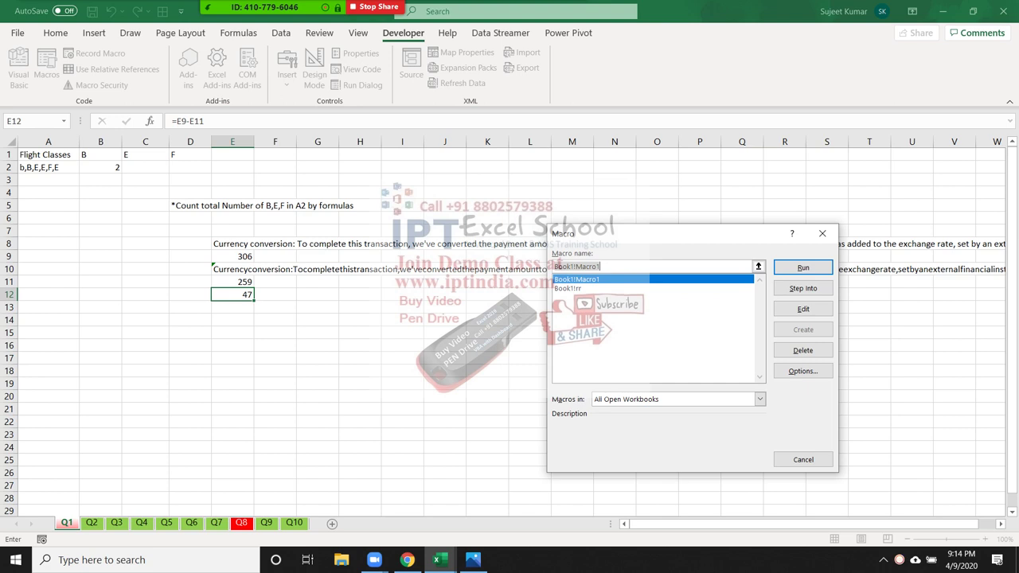
pyautogui.press('Escape')
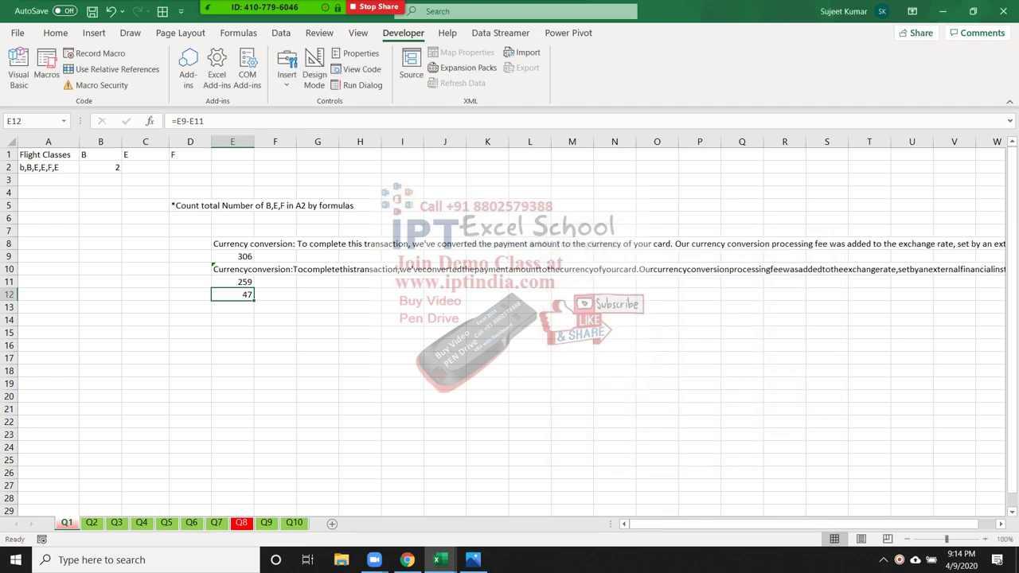
pyautogui.moveTo(436, 560)
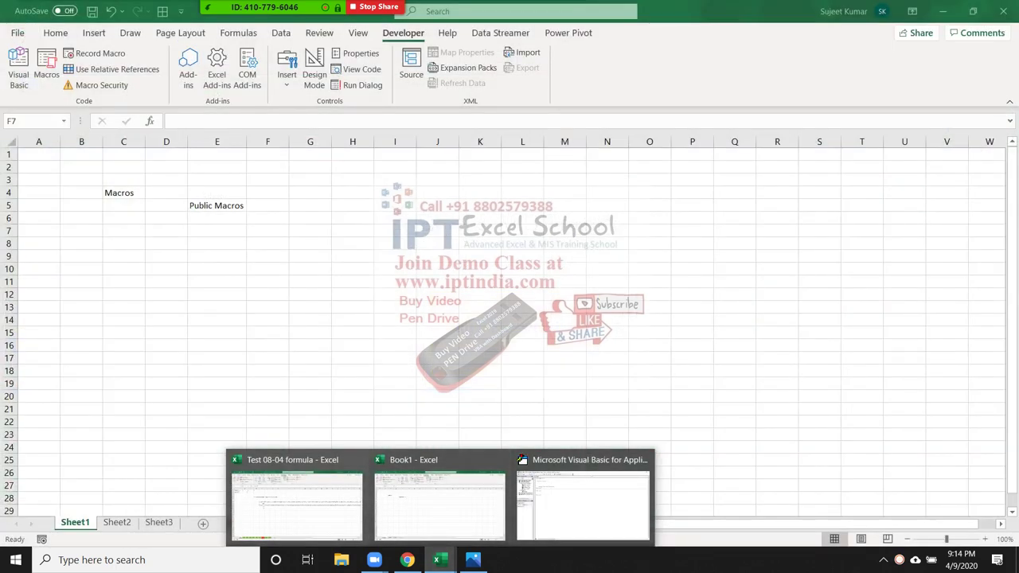
pyautogui.click(296, 501)
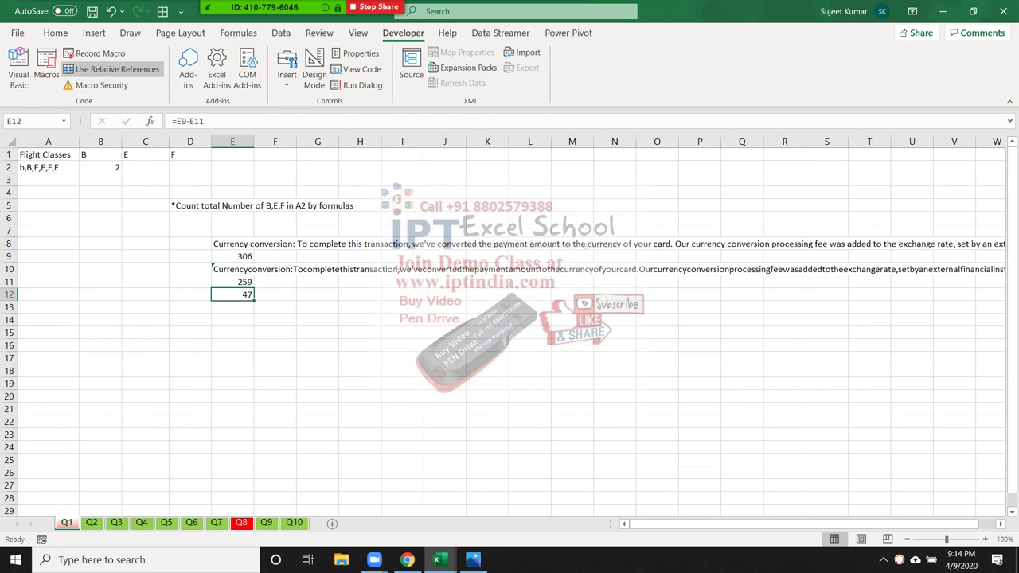
pyautogui.click(46, 69)
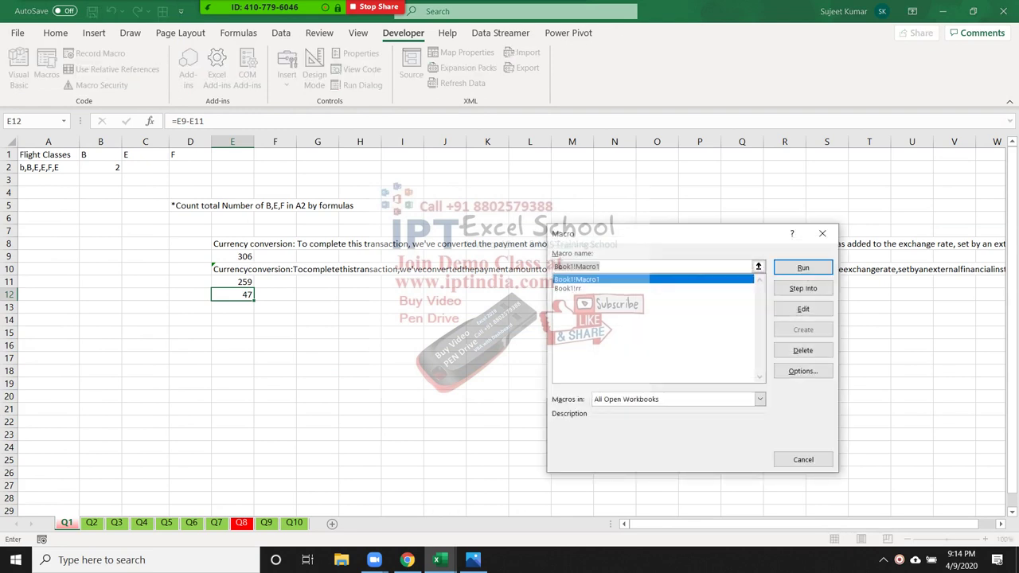
pyautogui.press('Escape')
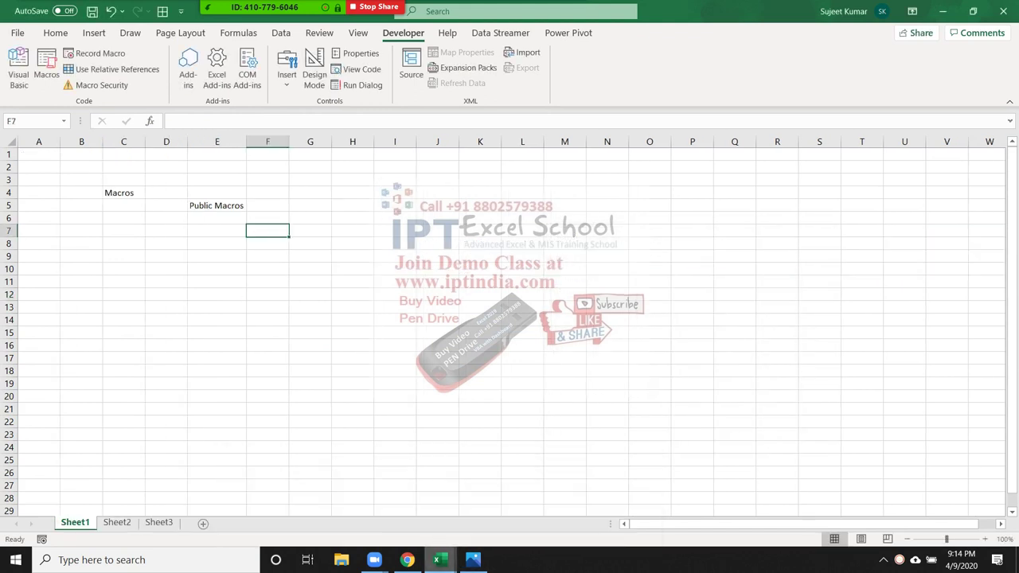
pyautogui.click(439, 497)
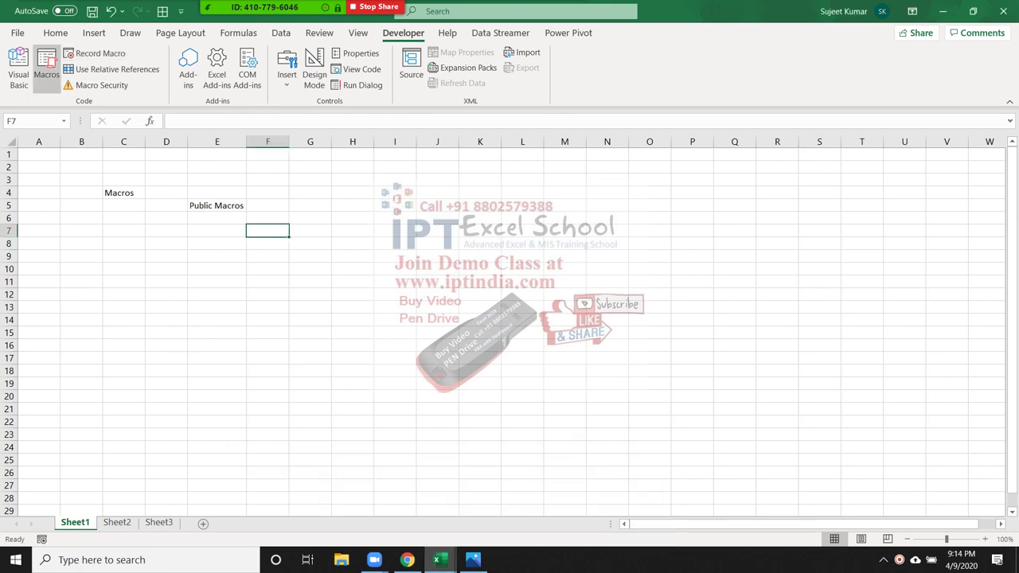
# Step: Open and close Book1's Macro list, then switch the ribbon to Home
pyautogui.click(46, 68)
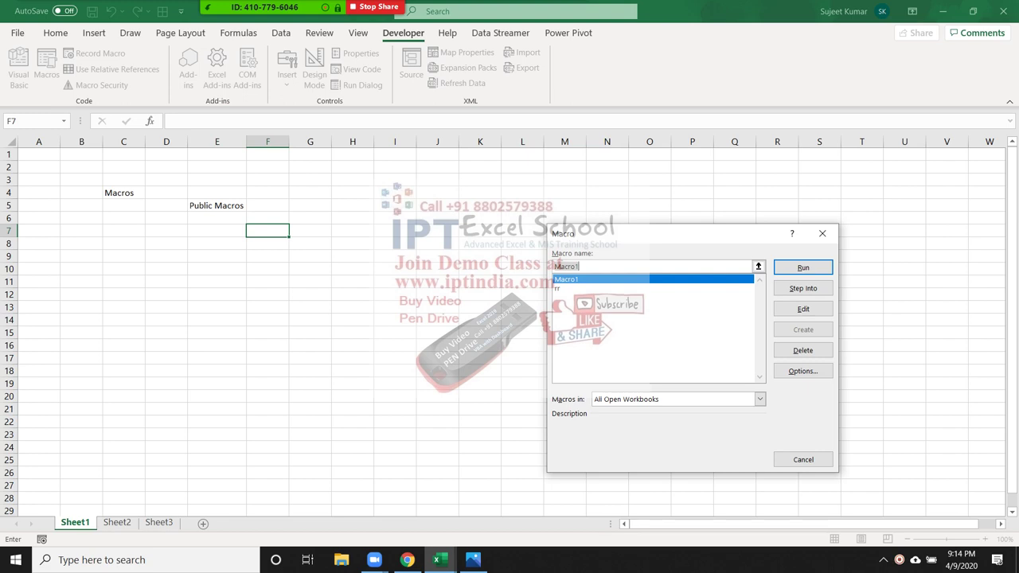
pyautogui.press('Escape')
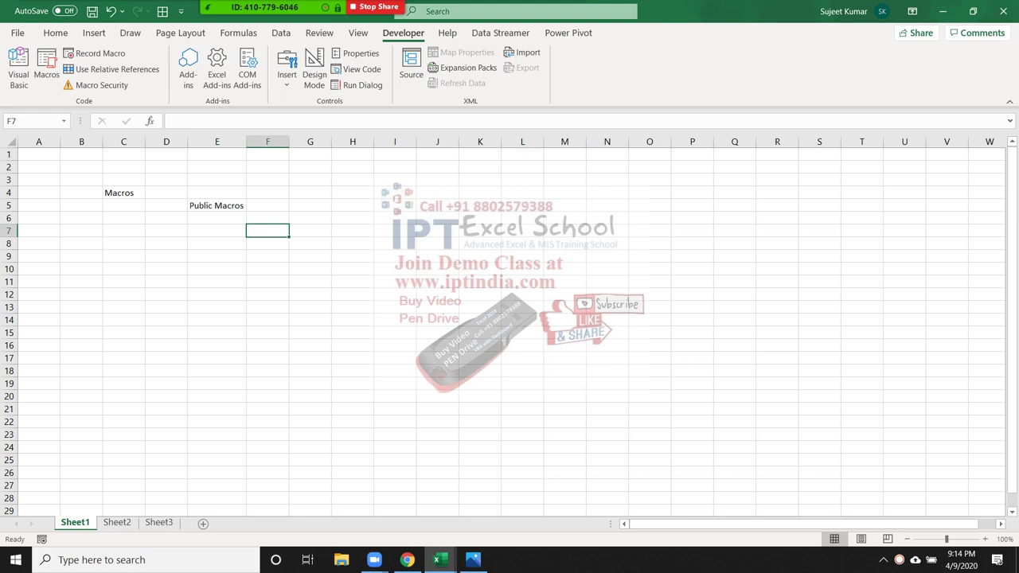
pyautogui.click(56, 32)
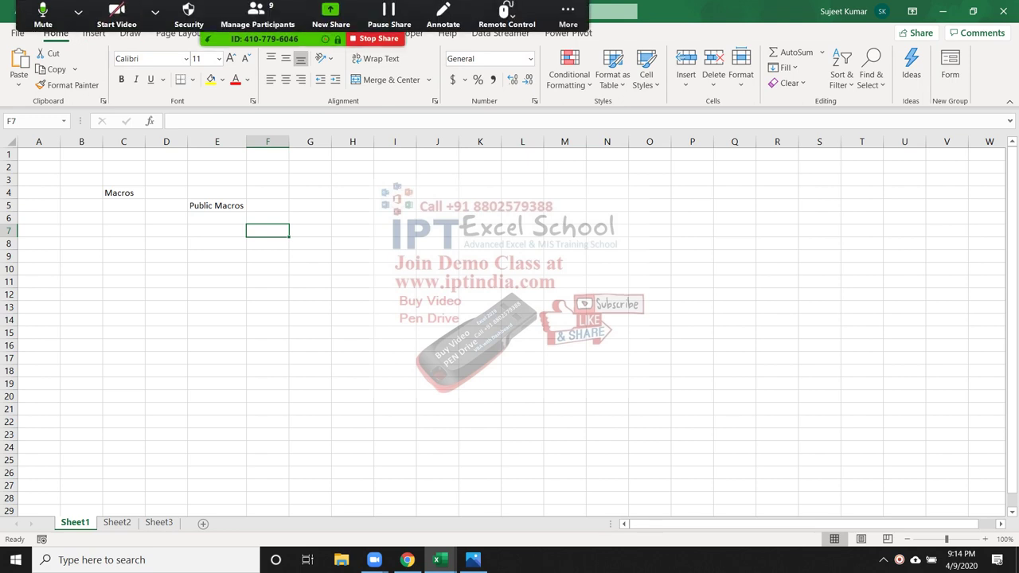
pyautogui.click(257, 17)
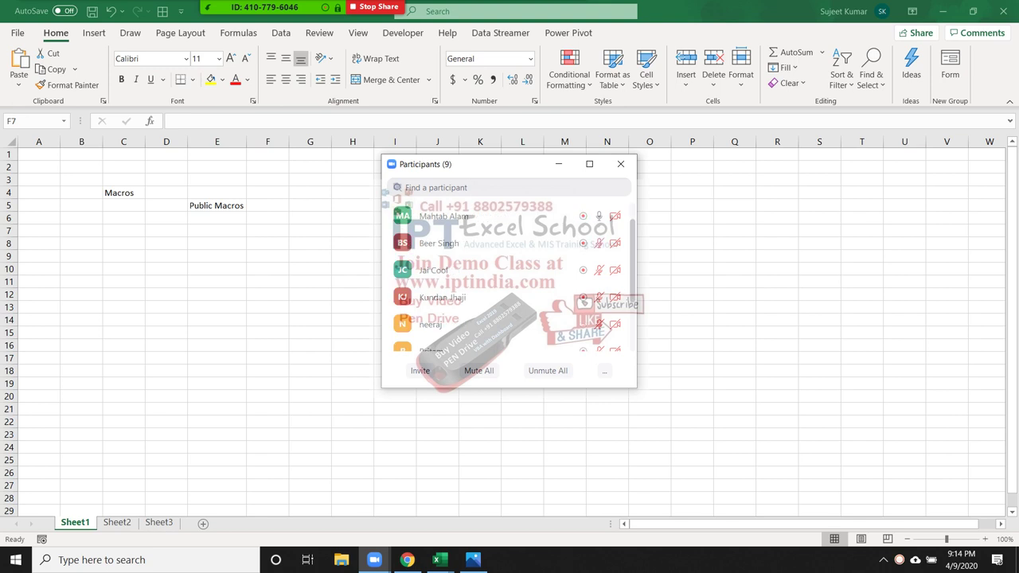
pyautogui.scroll(-3, 509, 278)
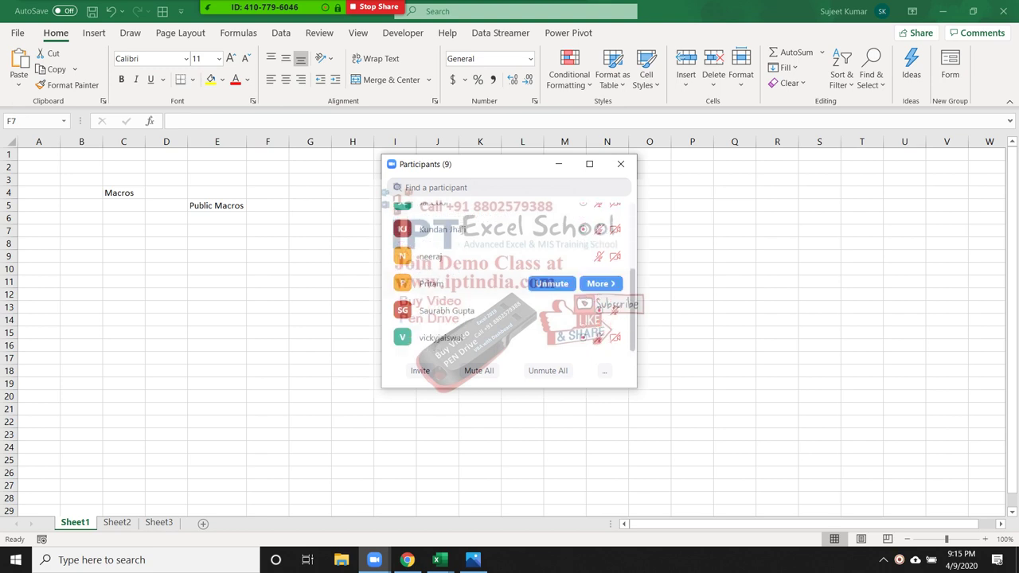
pyautogui.click(600, 256)
pyautogui.click(620, 164)
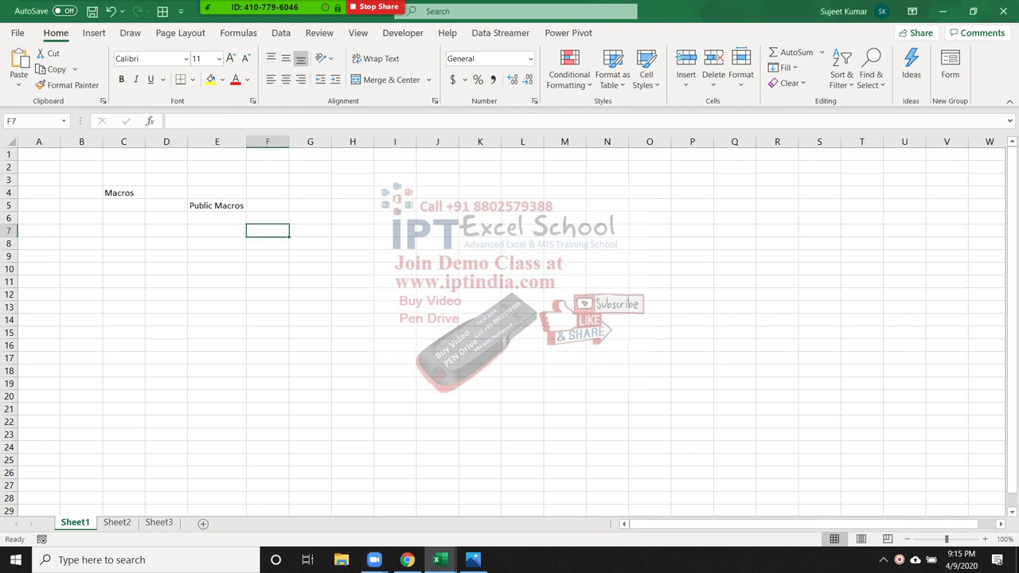
pyautogui.click(402, 33)
# Step: Review the Macro list once more, close it, and move the active cell right from F7
pyautogui.click(46, 70)
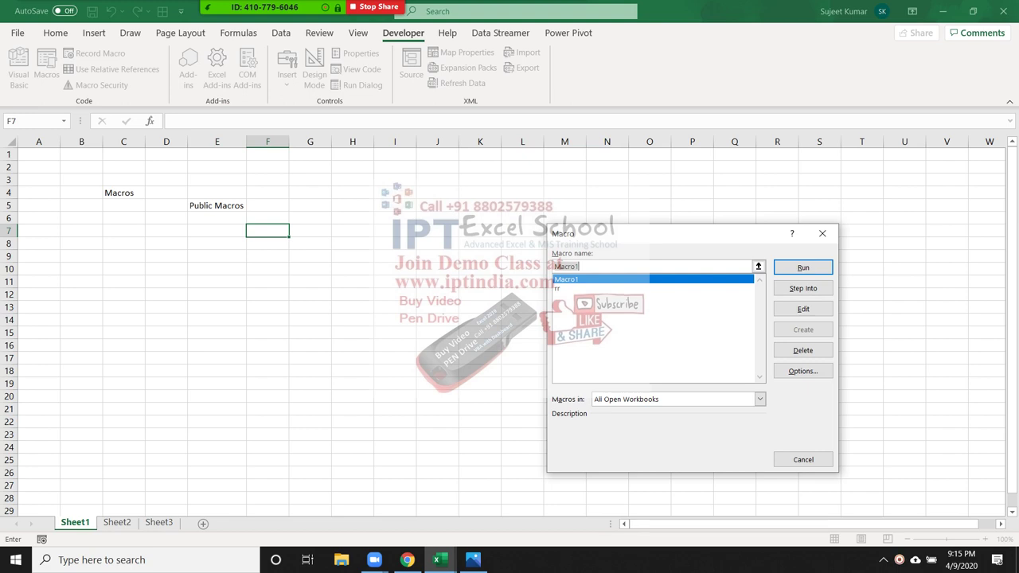
pyautogui.press('Escape')
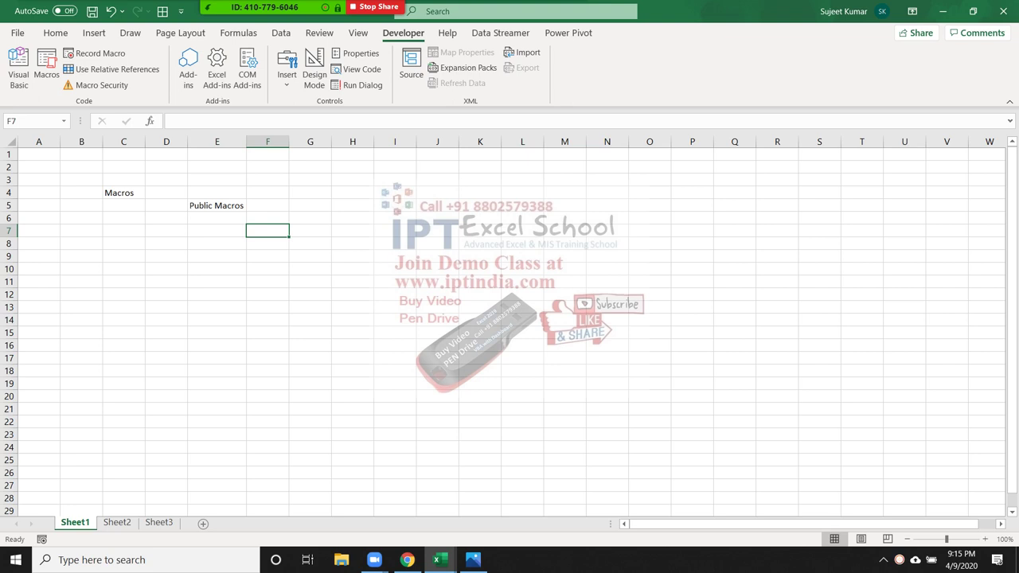
pyautogui.press('Right')
pyautogui.press('Right')
pyautogui.press('Right')
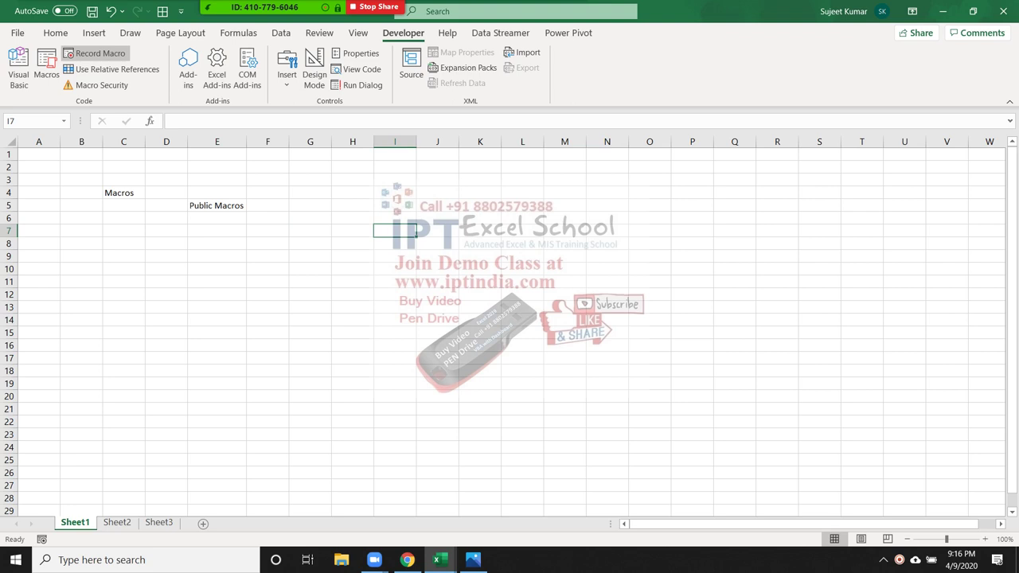
# Step: Set up a new macro stored in the Personal Macro Workbook, cancel it, and reopen the Macro list
pyautogui.click(96, 53)
pyautogui.click(816, 354)
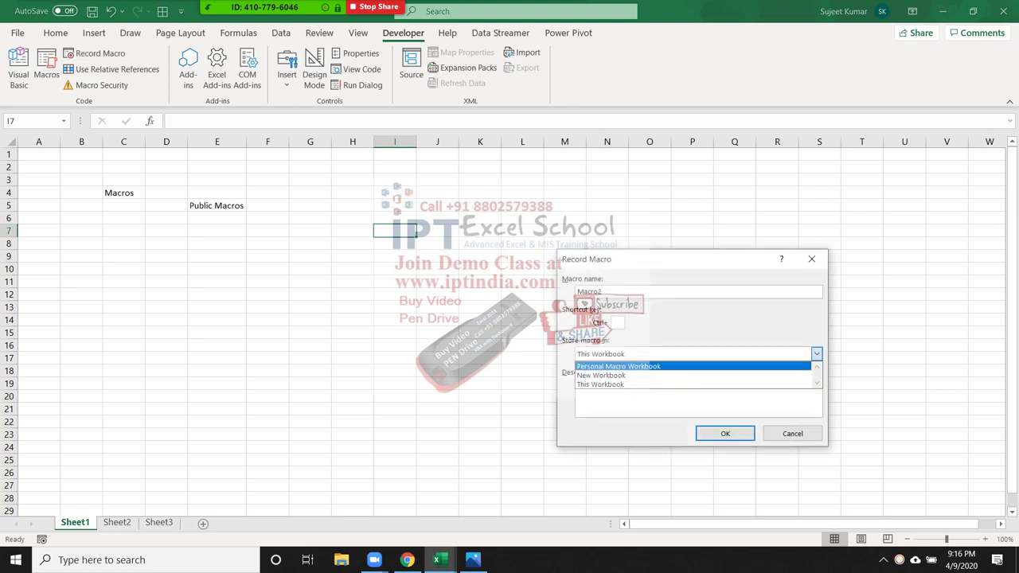
pyautogui.press('Return')
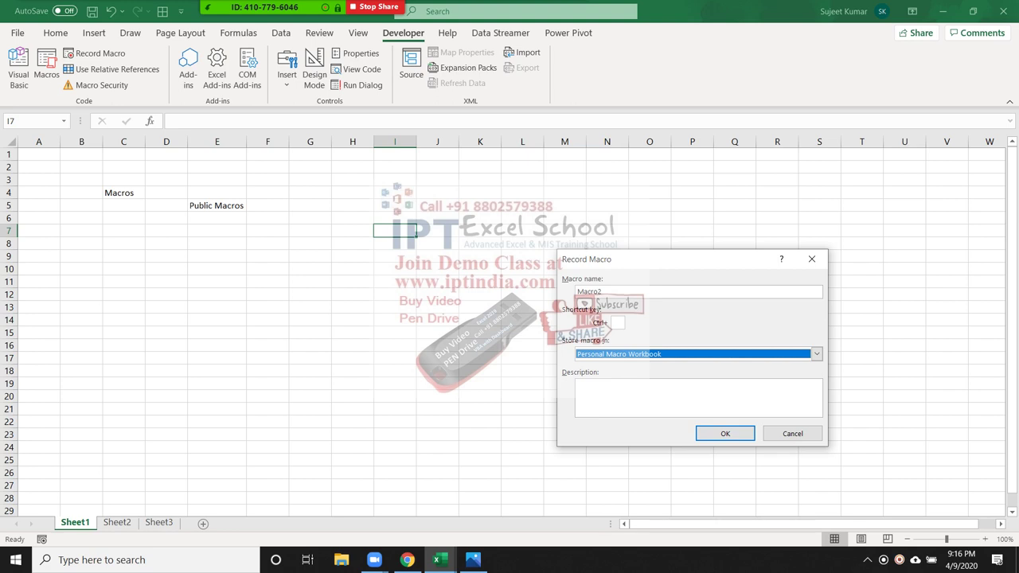
pyautogui.press('Escape')
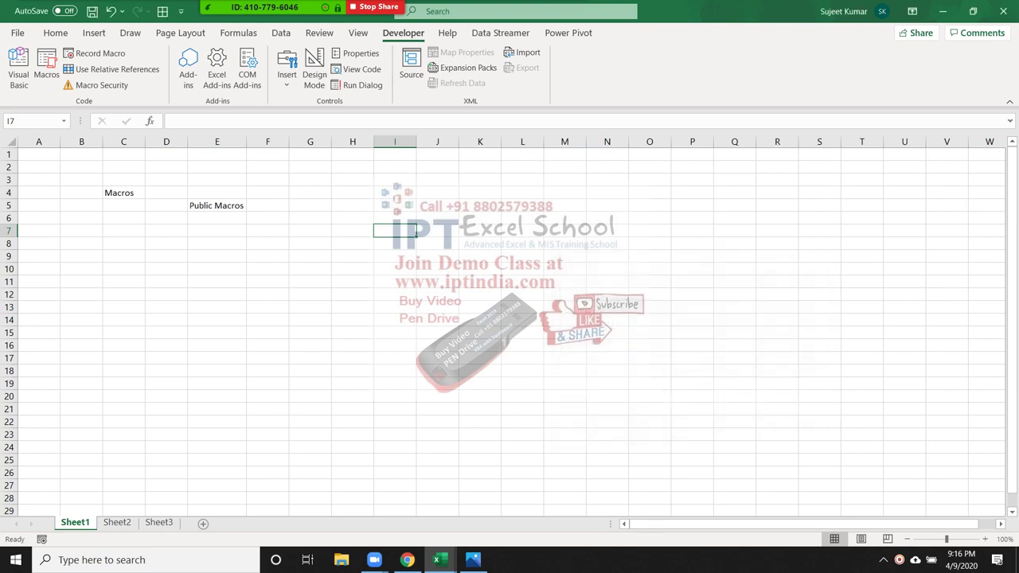
pyautogui.click(46, 65)
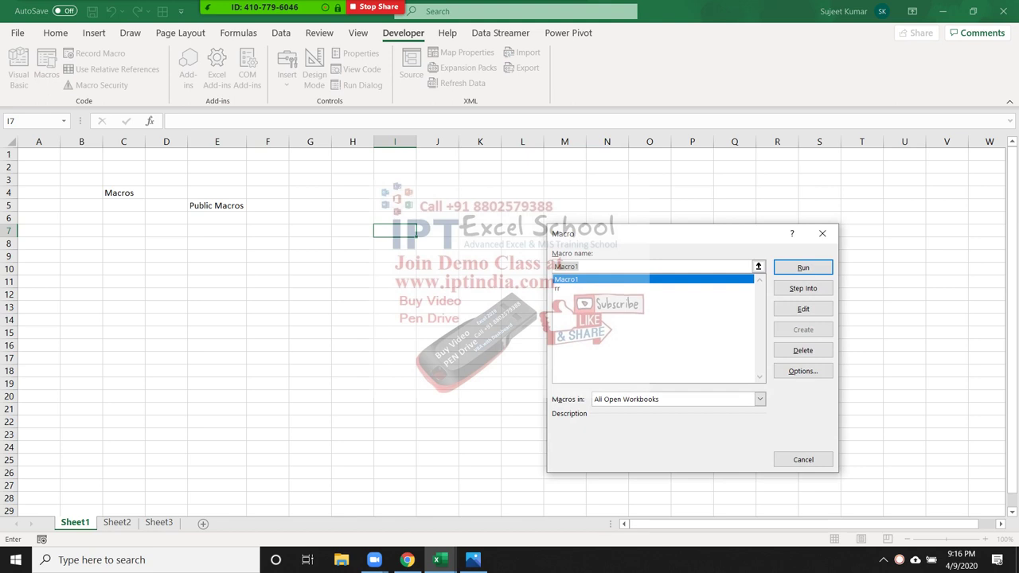
# Step: Close the Test 08-04 formula workbook with Don't Save and return to Book1
pyautogui.press('Escape')
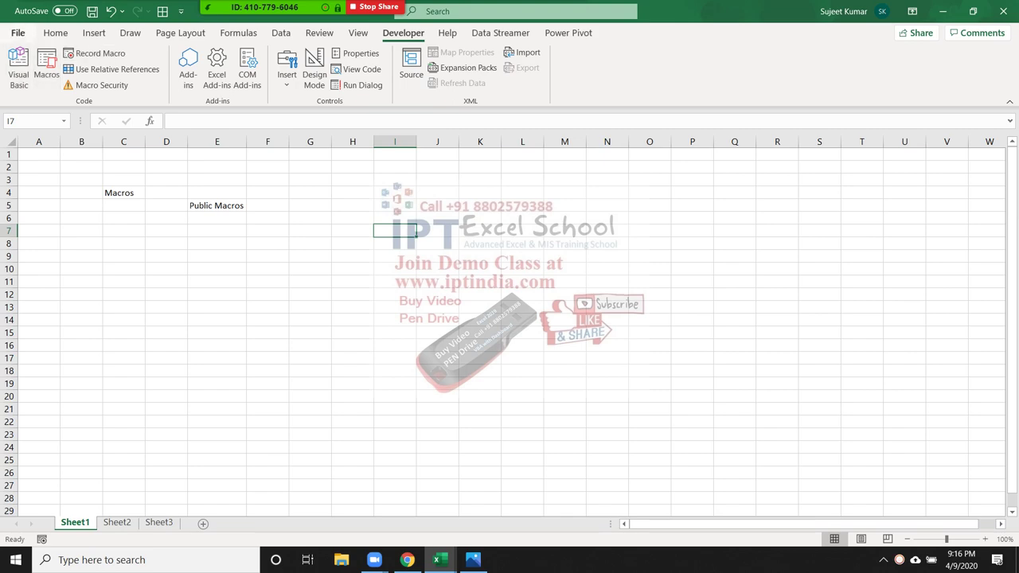
pyautogui.click(18, 32)
pyautogui.hotkey('alt', 'Tab')
pyautogui.hotkey('alt', 'Tab')
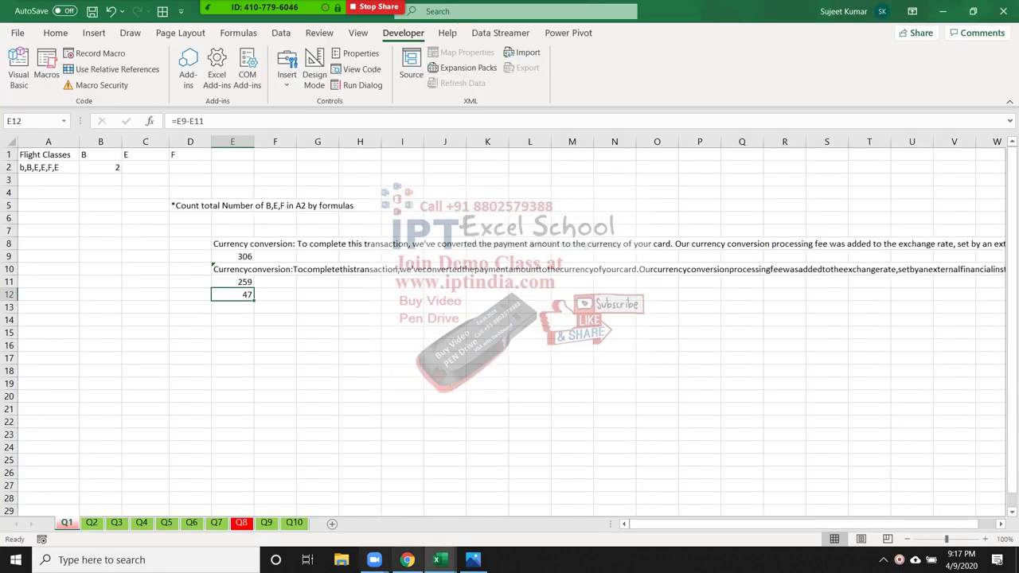
pyautogui.click(1003, 11)
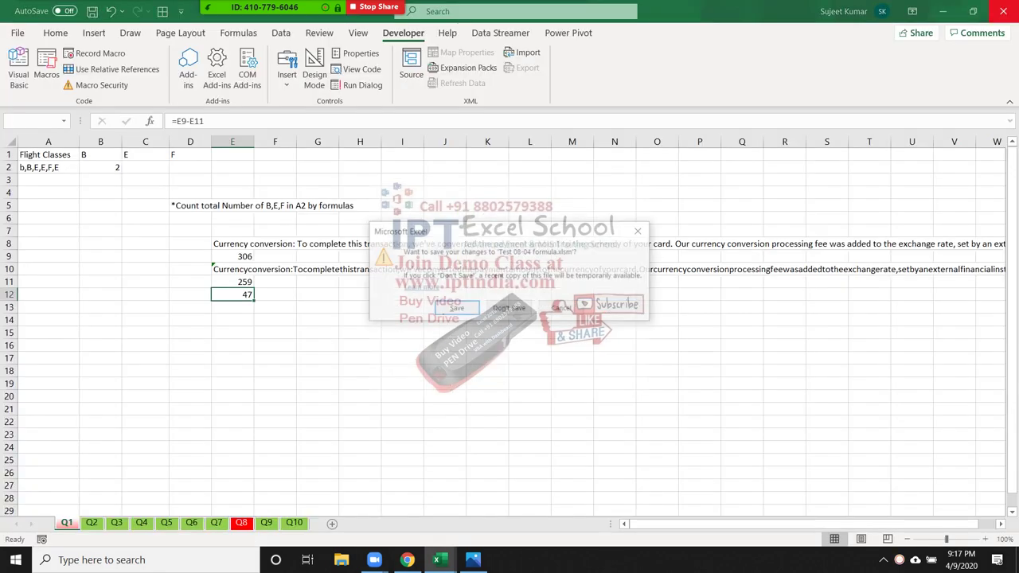
pyautogui.click(509, 309)
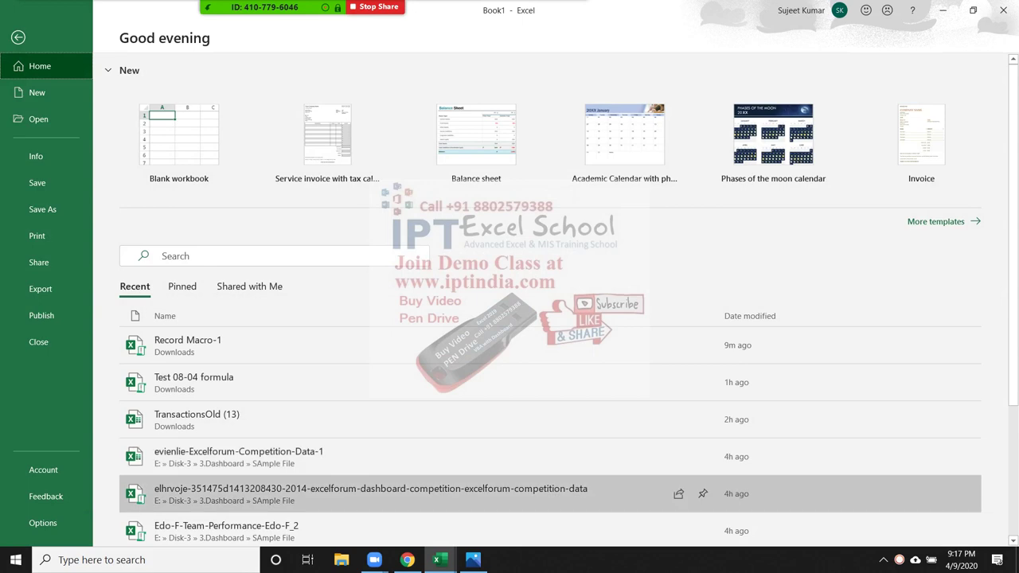
pyautogui.press('Escape')
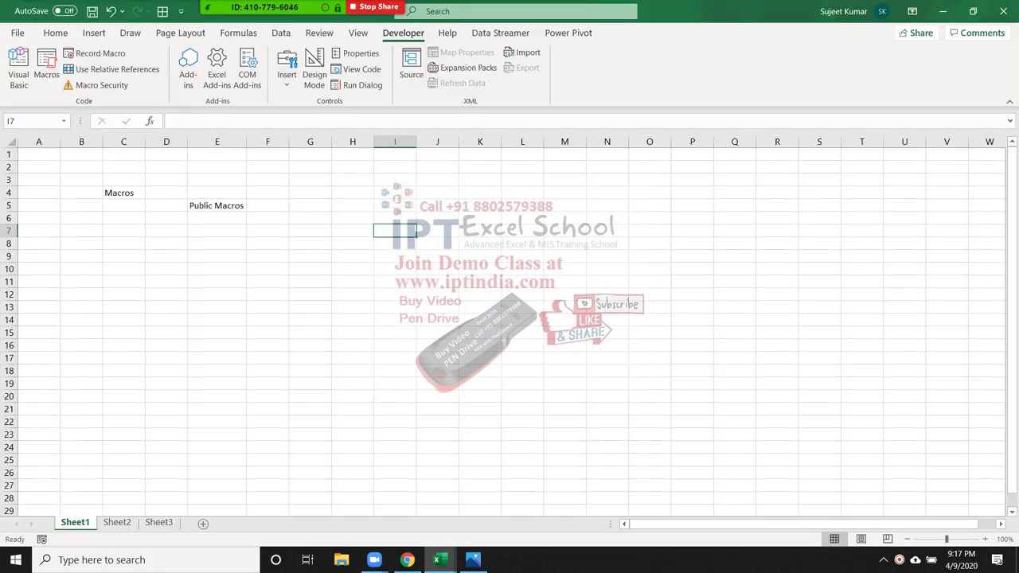
# Step: Clear the Macros and Public Macros labels from C3:E7 and enter 1000 in C4
pyautogui.moveTo(123, 180); pyautogui.dragTo(216, 231)
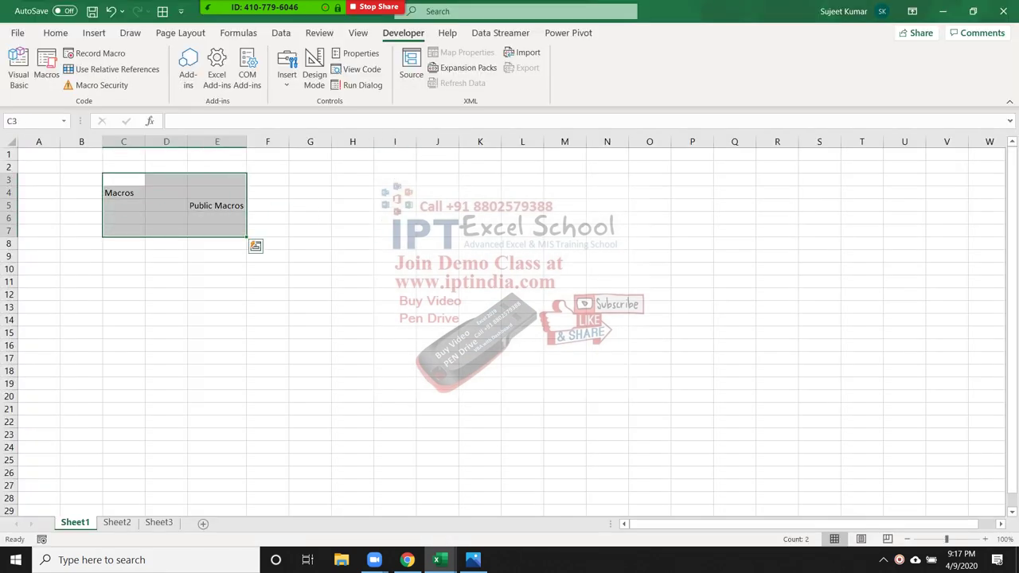
pyautogui.press('Delete')
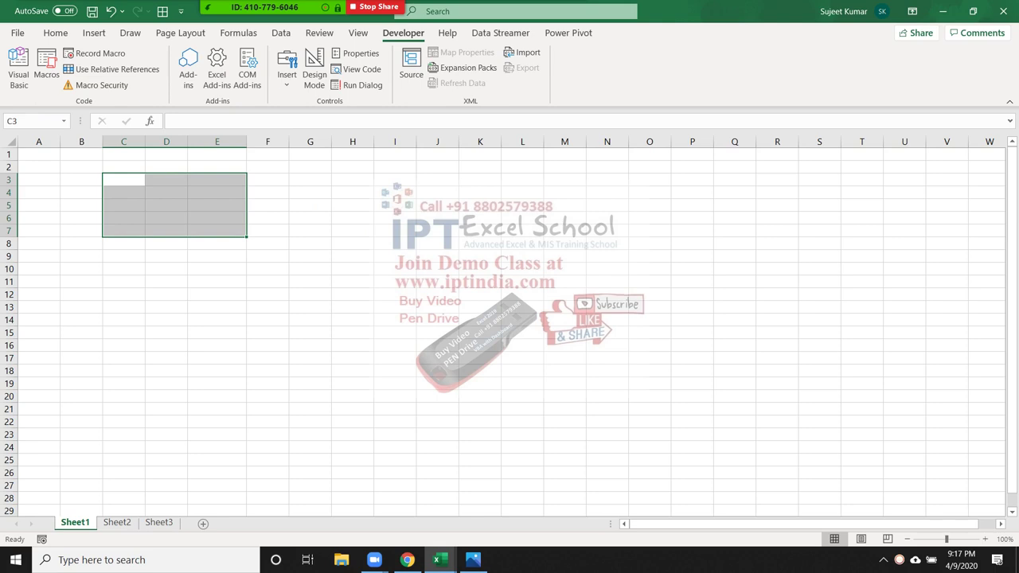
pyautogui.click(124, 192)
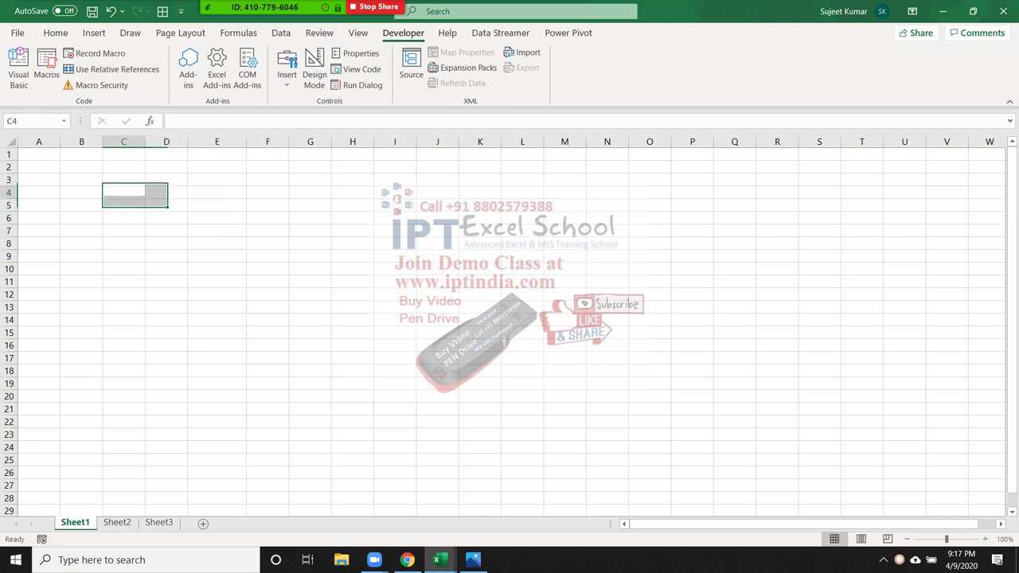
pyautogui.write('1000')
pyautogui.press('Return')
# Step: Replace the value in C4 with 5500 and select D4 beside it
pyautogui.press('Up')
pyautogui.press('Right')
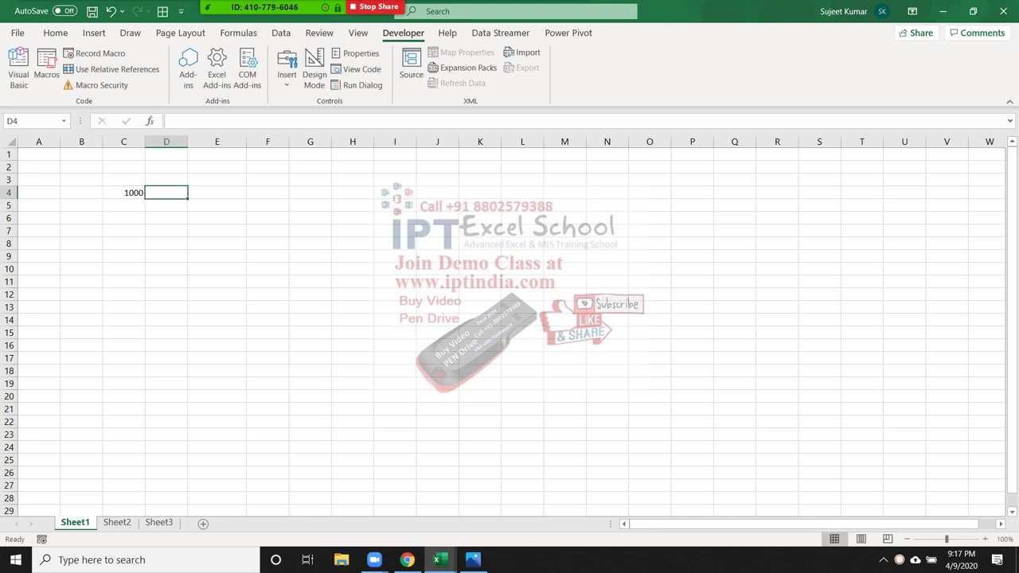
pyautogui.press('Left')
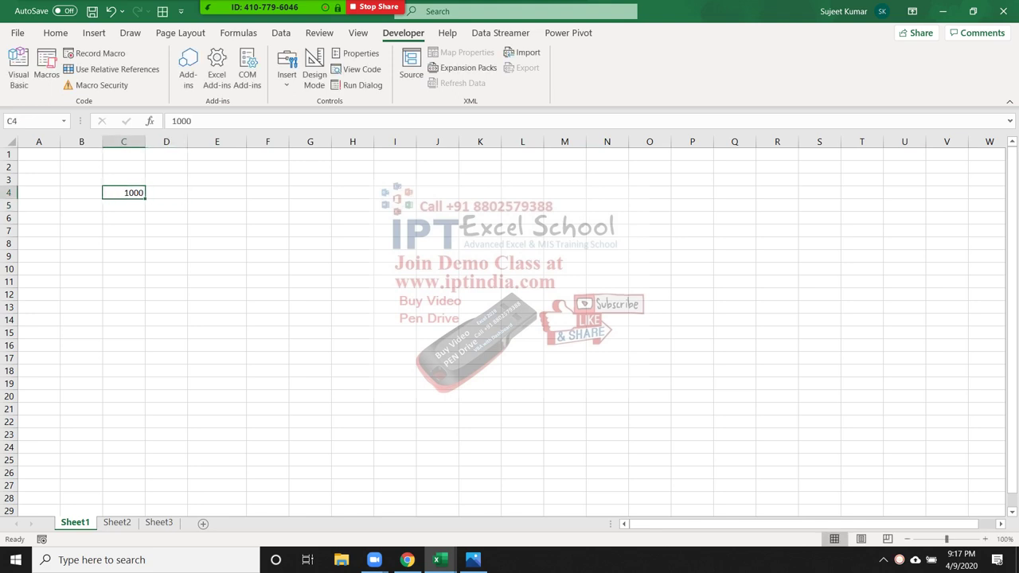
pyautogui.write('5')
pyautogui.write('00')
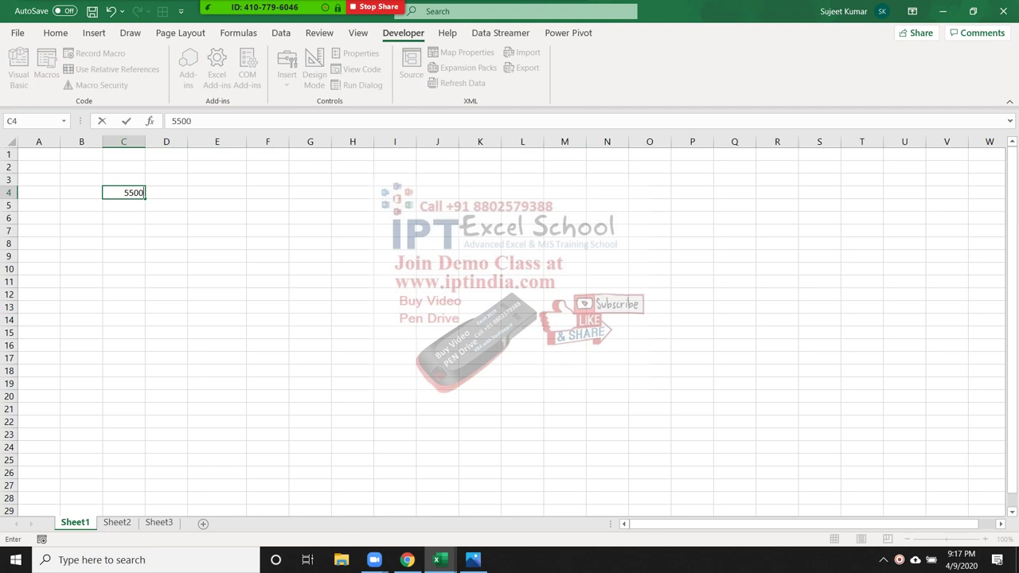
pyautogui.press('Return')
pyautogui.click(165, 204)
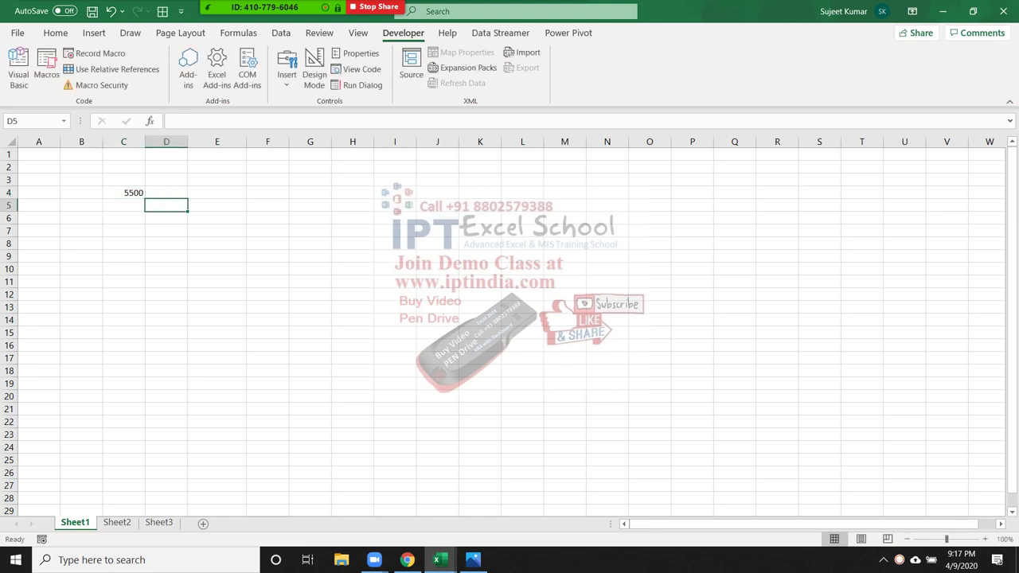
pyautogui.click(165, 192)
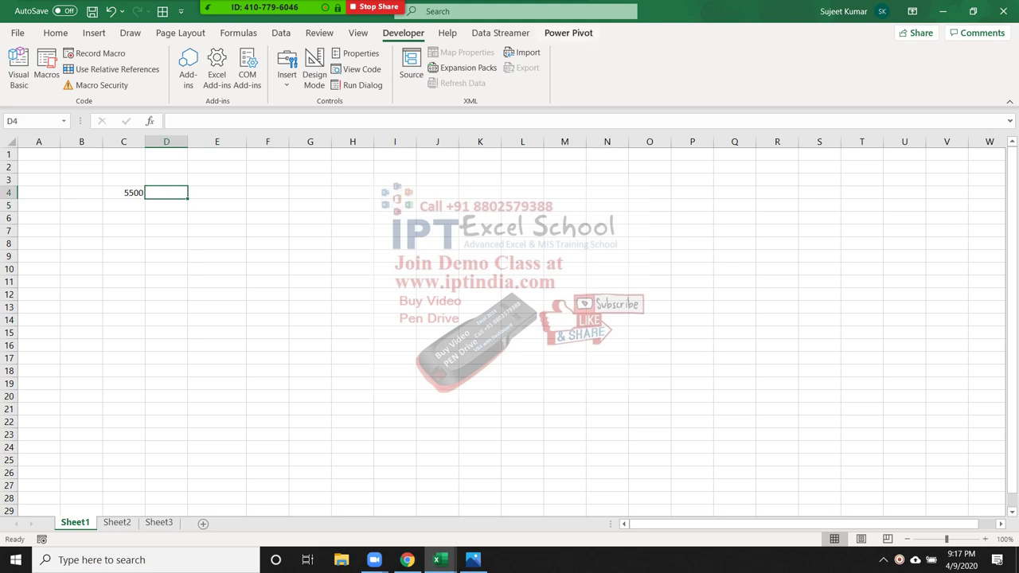
pyautogui.click(446, 11)
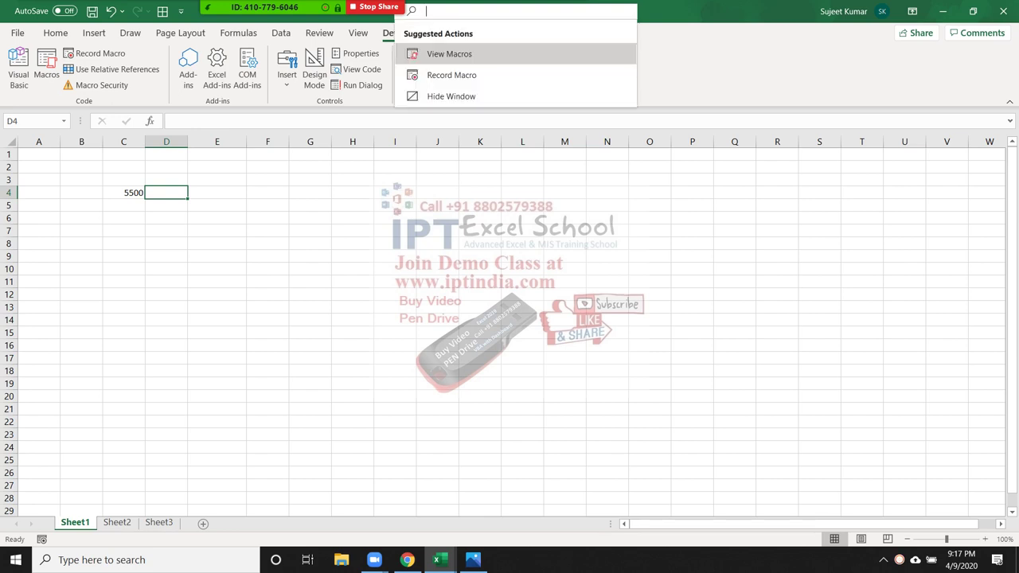
# Step: Search Excel Help for 'convert number to word' and open the Convert numbers into words article
pyautogui.write('convert ')
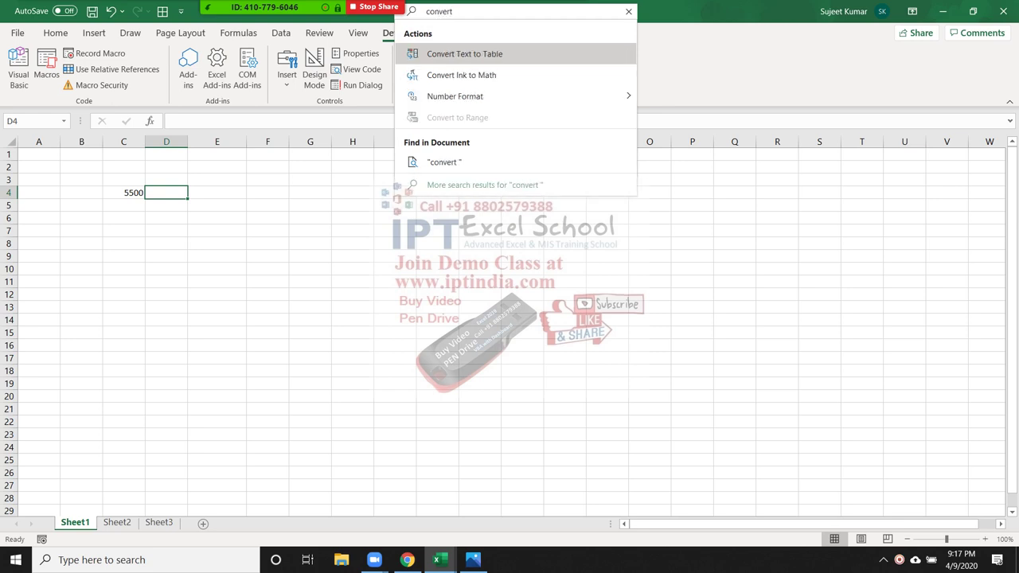
pyautogui.write('num')
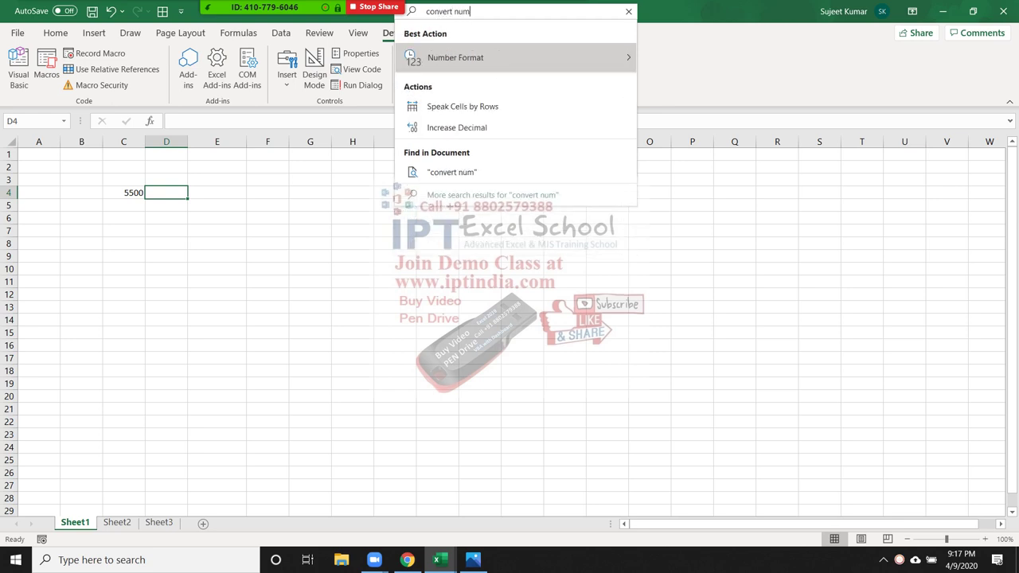
pyautogui.write('ber to word')
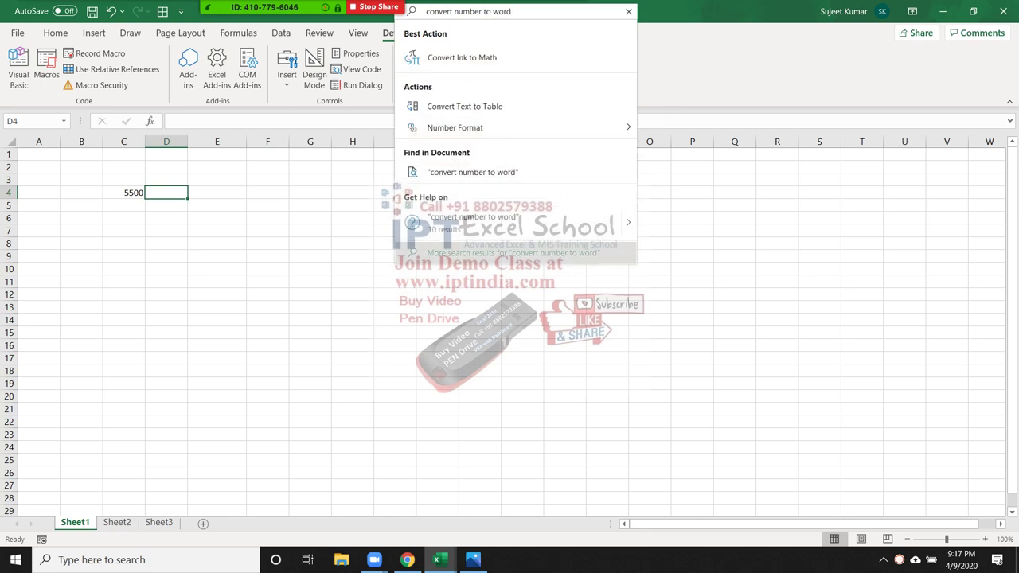
pyautogui.moveTo(514, 222)
pyautogui.click(741, 344)
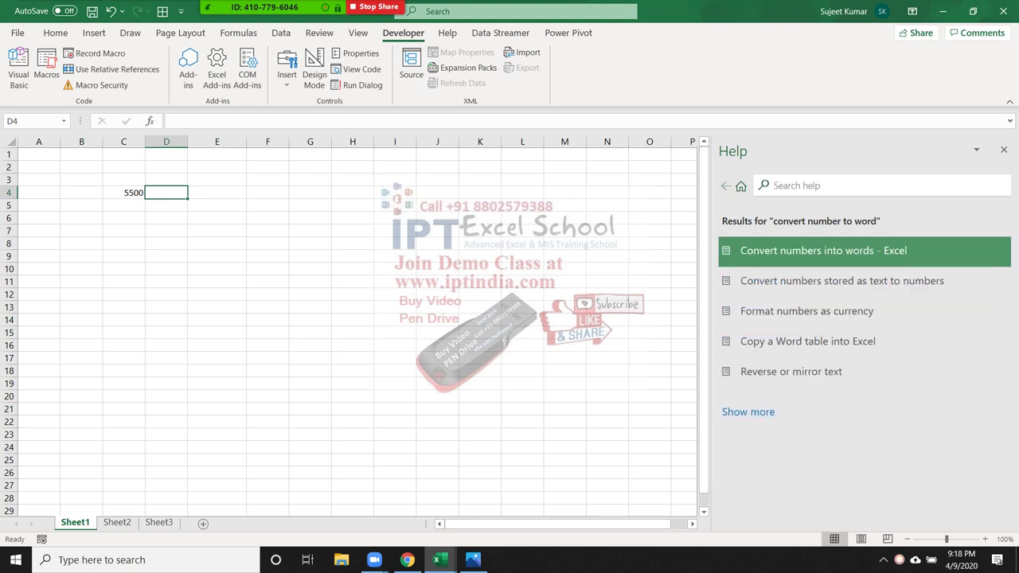
pyautogui.press('Return')
# Step: Select the SpellNumber code from Option Explicit through End Function, then close Help
pyautogui.scroll(-2, 860, 362)
pyautogui.scroll(-3, 860, 362)
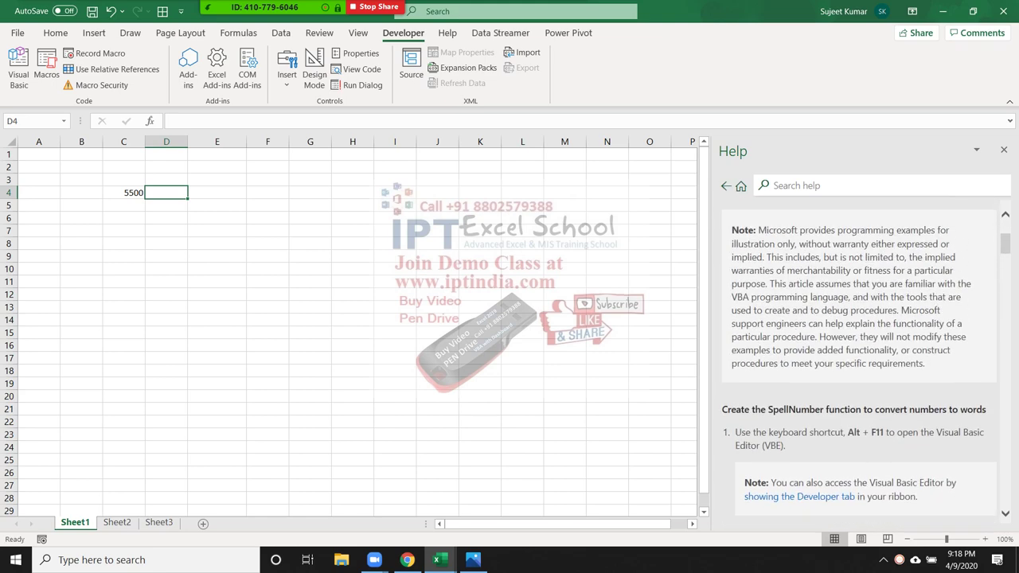
pyautogui.scroll(-3, 860, 363)
pyautogui.scroll(-3, 859, 362)
pyautogui.scroll(-3, 859, 362)
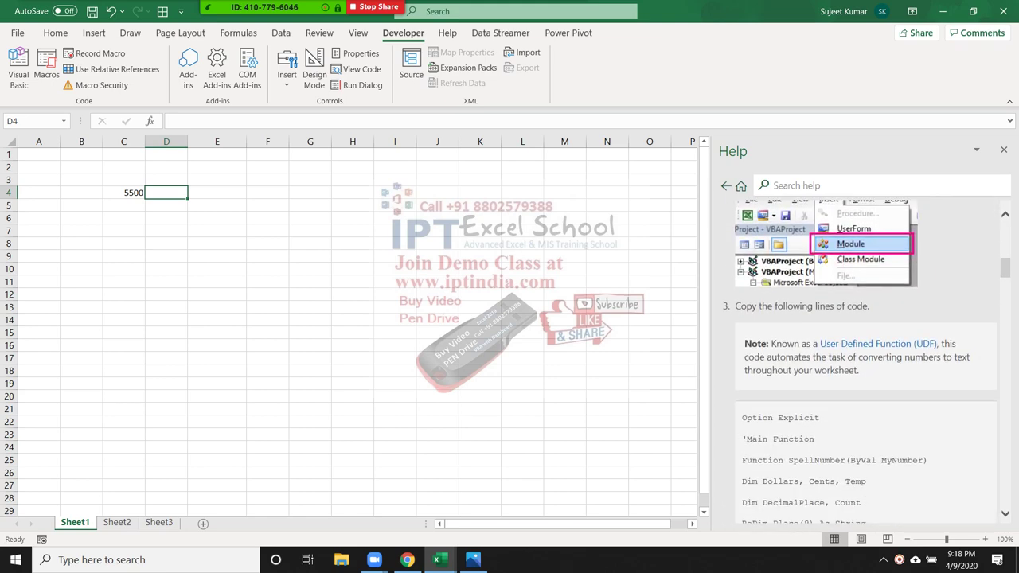
pyautogui.doubleClick(757, 417)
pyautogui.click(742, 417)
pyautogui.doubleClick(757, 417)
pyautogui.scroll(-4, 865, 358)
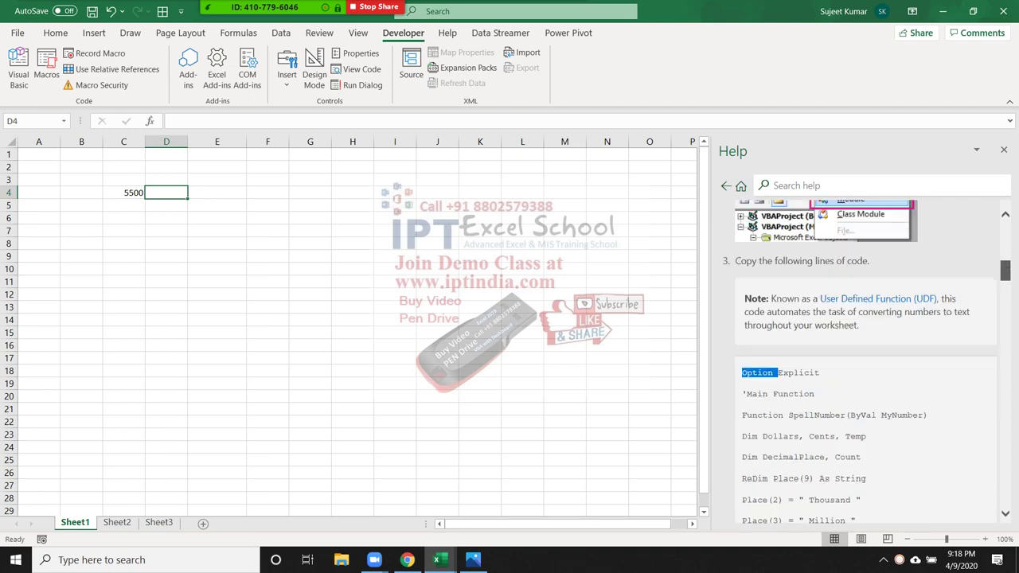
pyautogui.scroll(-4, 866, 358)
pyautogui.scroll(-4, 865, 358)
pyautogui.scroll(-4, 865, 358)
pyautogui.scroll(-6, 865, 358)
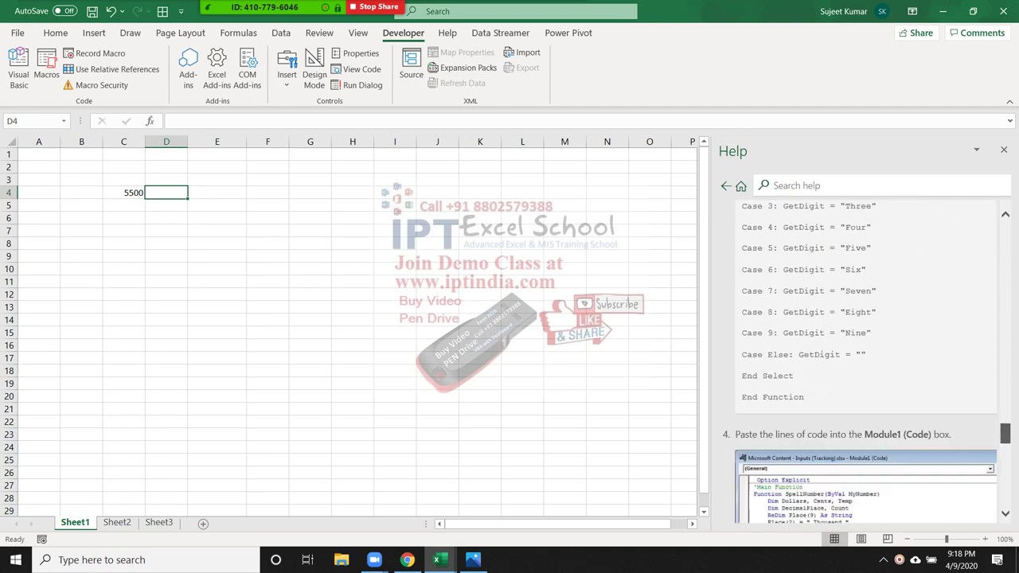
pyautogui.scroll(-3, 865, 358)
pyautogui.scroll(3, 865, 358)
pyautogui.scroll(1, 866, 359)
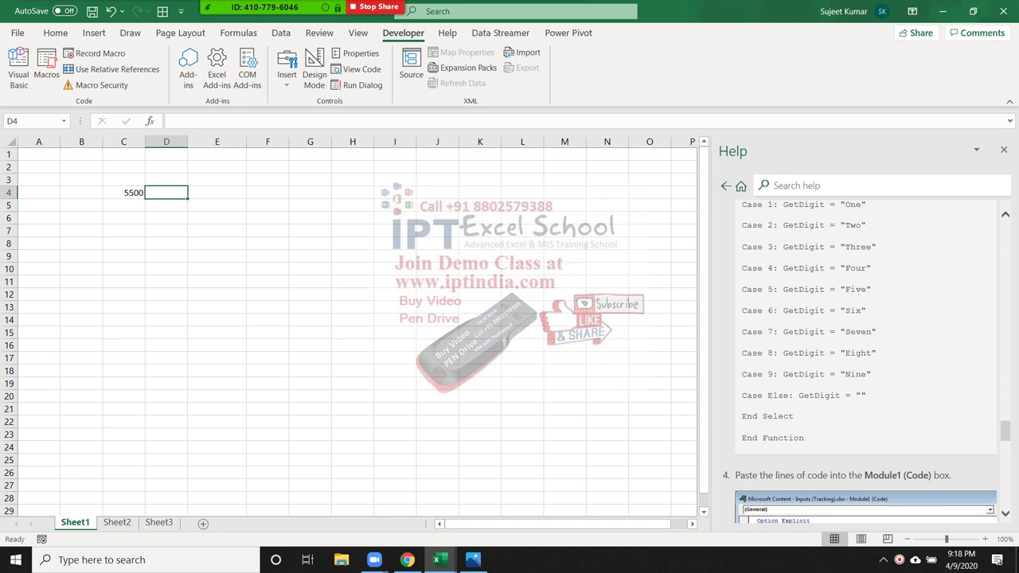
pyautogui.keyDown('shift'); pyautogui.click(804, 438); pyautogui.keyUp('shift')
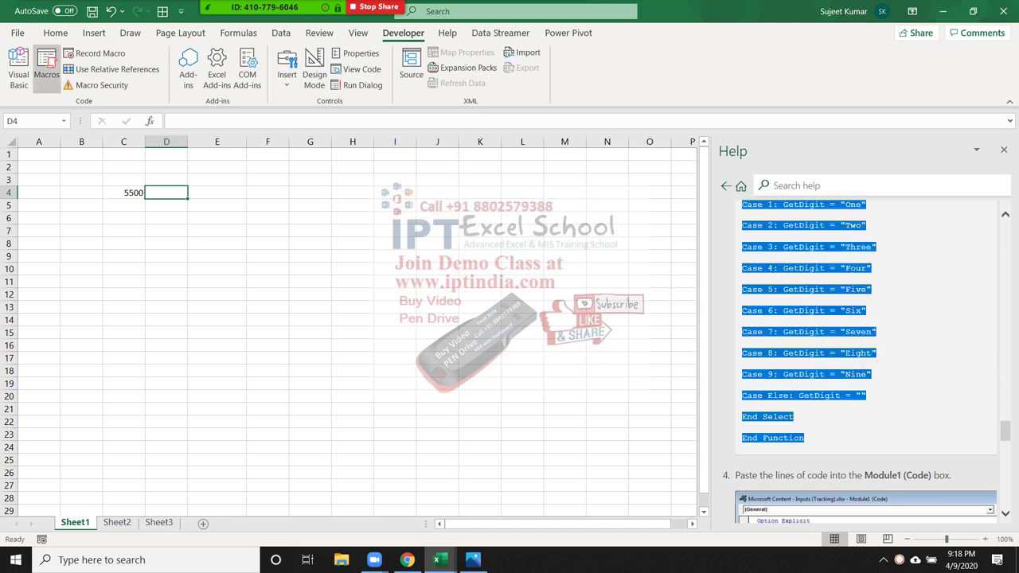
pyautogui.click(267, 243)
pyautogui.click(1003, 150)
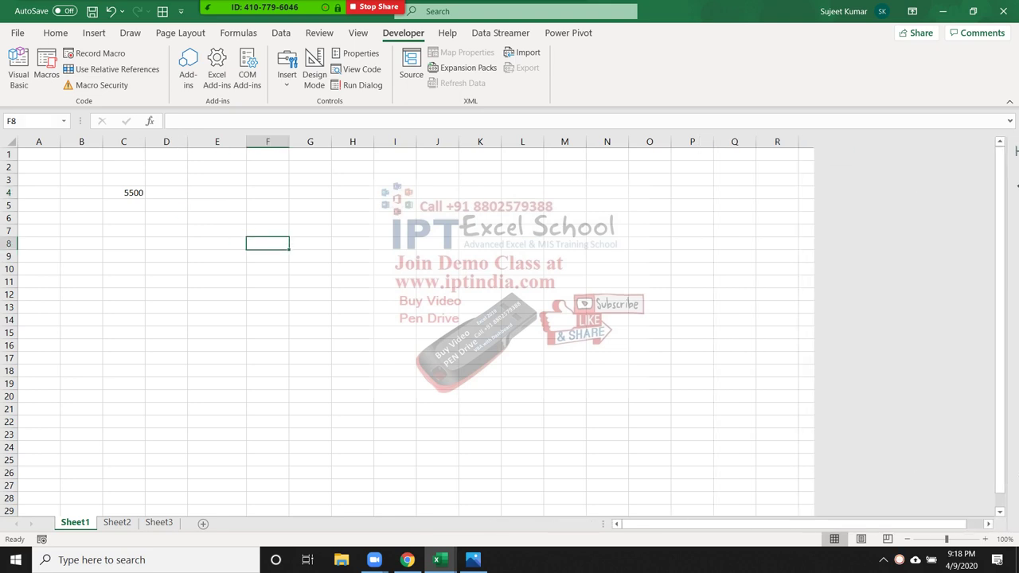
# Step: Remove the empty rr procedure and Macro1 from the module, then paste the number-to-words code
pyautogui.click(18, 68)
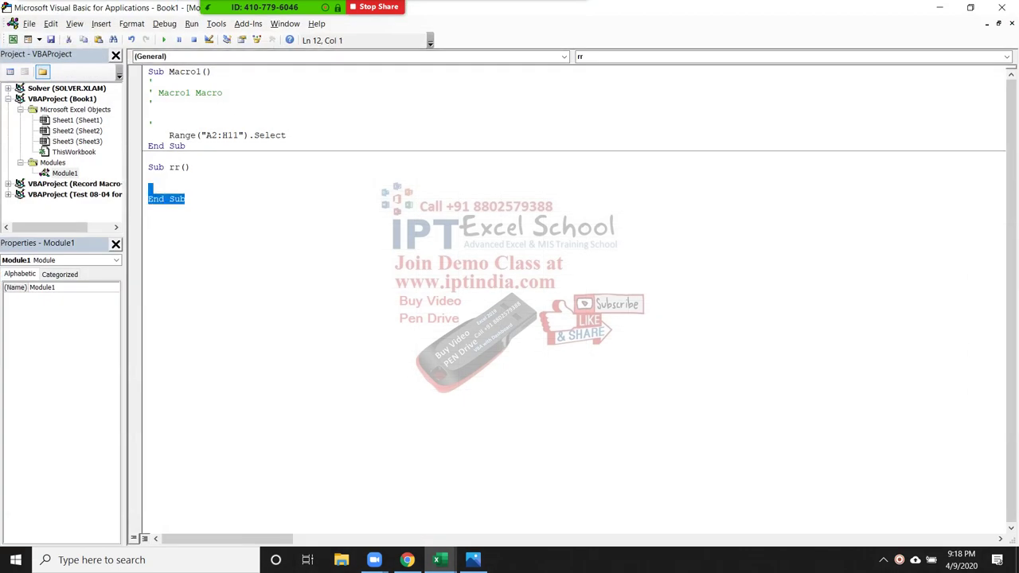
pyautogui.moveTo(191, 199); pyautogui.dragTo(148, 166)
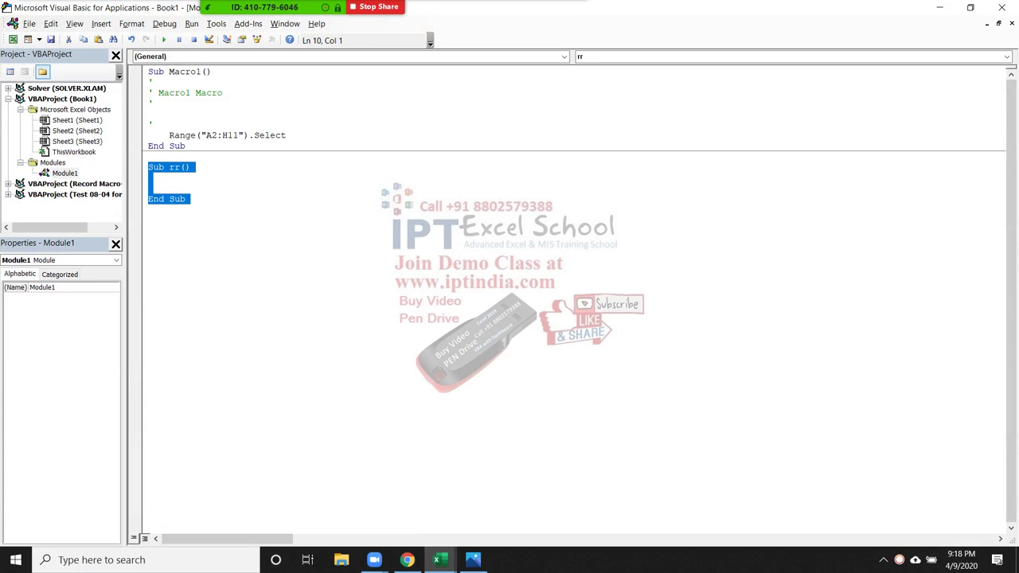
pyautogui.press('Delete')
pyautogui.moveTo(148, 156); pyautogui.dragTo(148, 72)
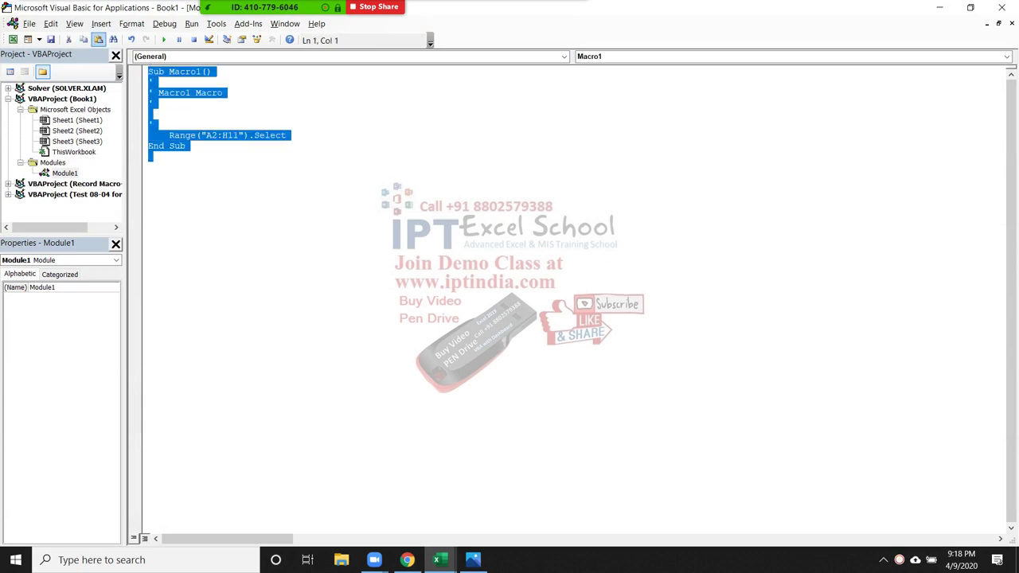
pyautogui.hotkey('ctrl', 'x')
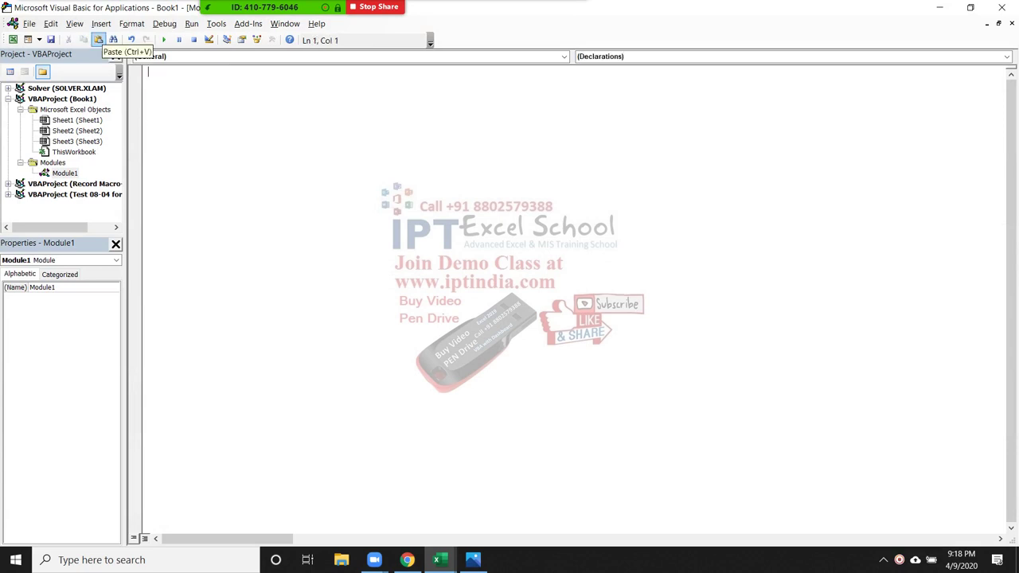
pyautogui.click(98, 39)
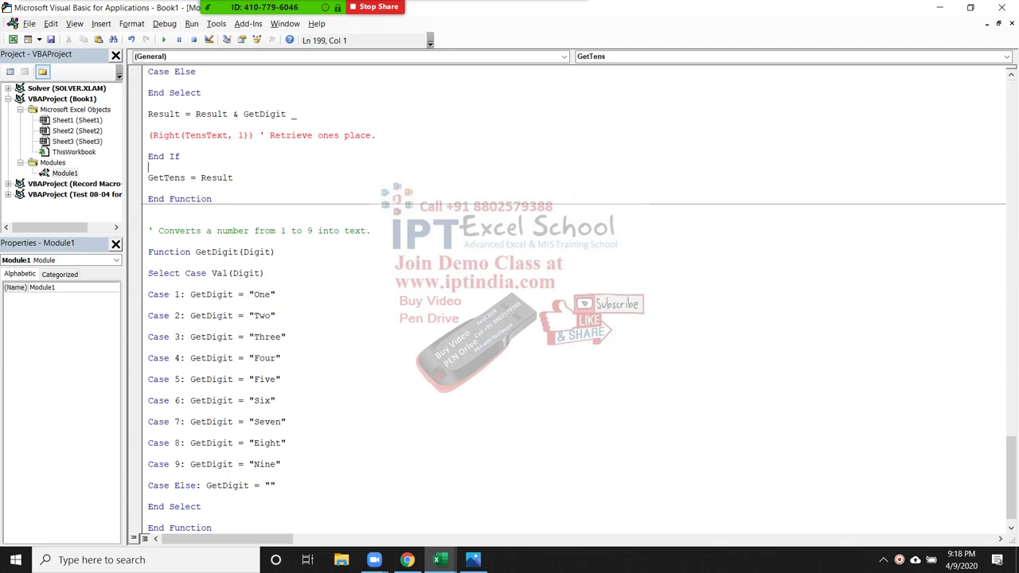
# Step: Rejoin the broken GetDigit statement by removing the stray line break
pyautogui.scroll(-1, 573, 302)
pyautogui.scroll(3, 573, 303)
pyautogui.scroll(-2, 573, 302)
pyautogui.doubleClick(293, 157)
pyautogui.press('Down')
pyautogui.press('Delete')
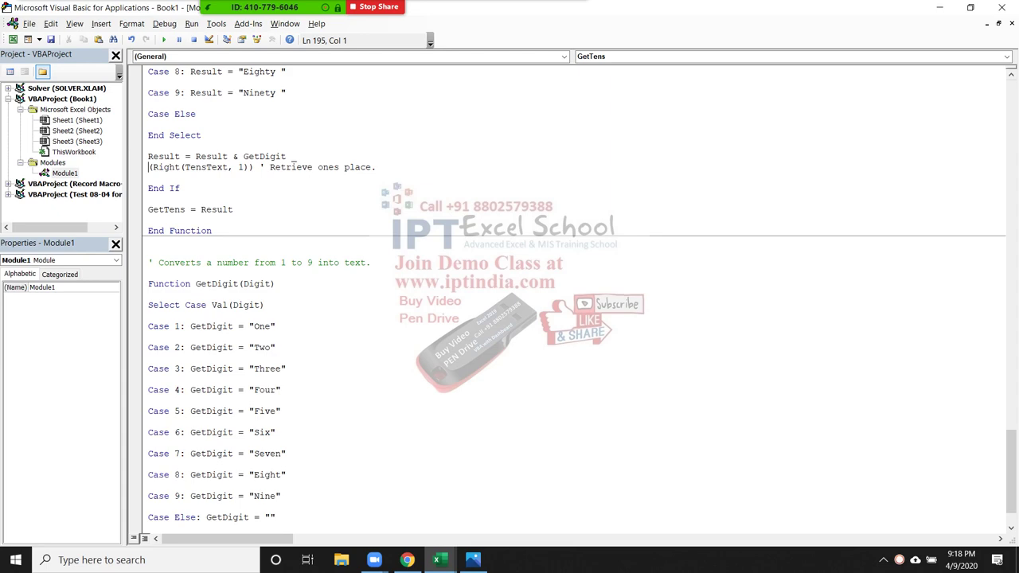
# Step: Split the red Cents line with a ' _' continuation, then return to Excel
pyautogui.scroll(3, 573, 303)
pyautogui.scroll(9, 573, 303)
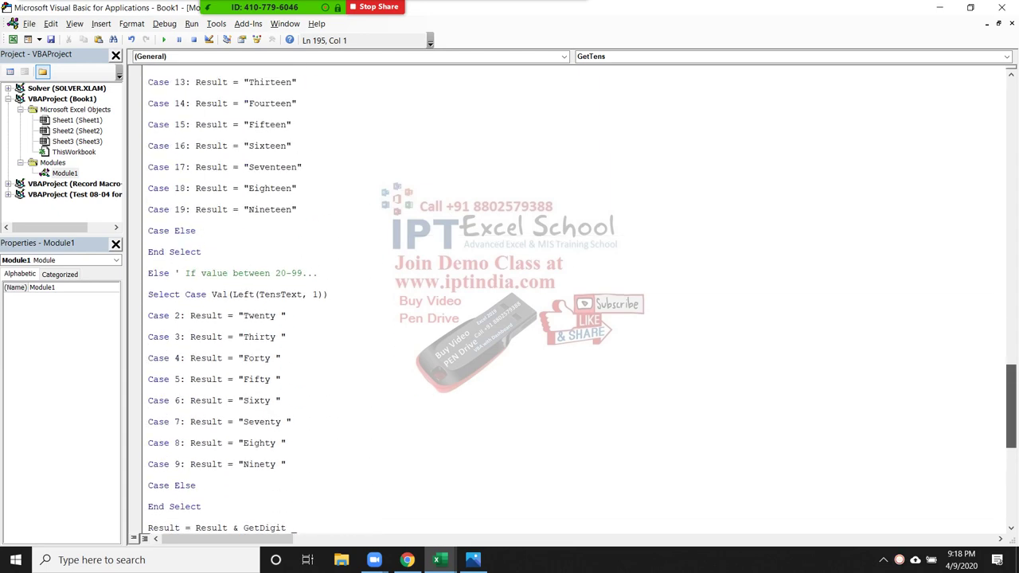
pyautogui.scroll(9, 573, 302)
pyautogui.scroll(5, 573, 302)
pyautogui.scroll(5, 573, 302)
pyautogui.scroll(5, 573, 303)
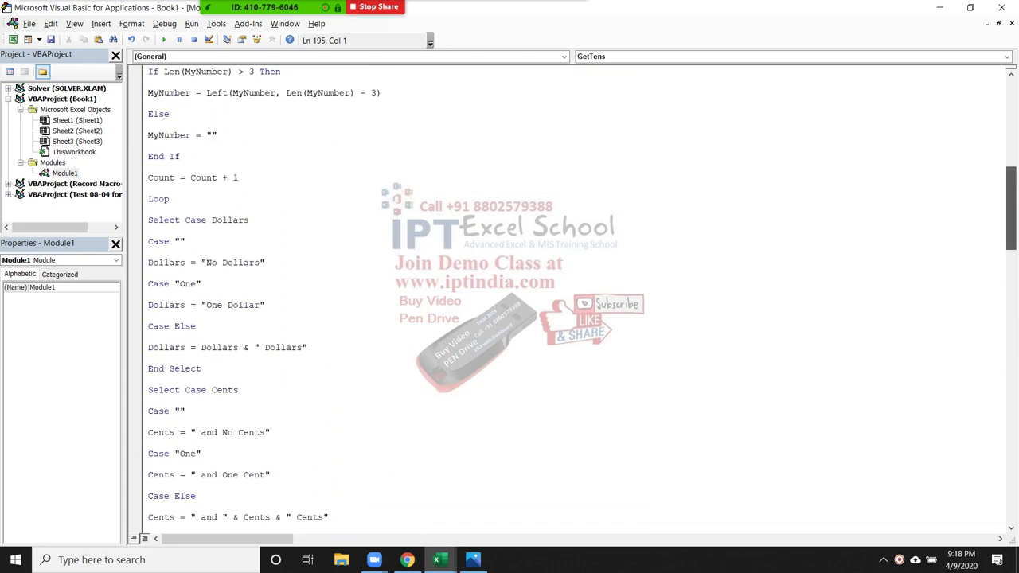
pyautogui.scroll(4, 573, 302)
pyautogui.scroll(2, 573, 303)
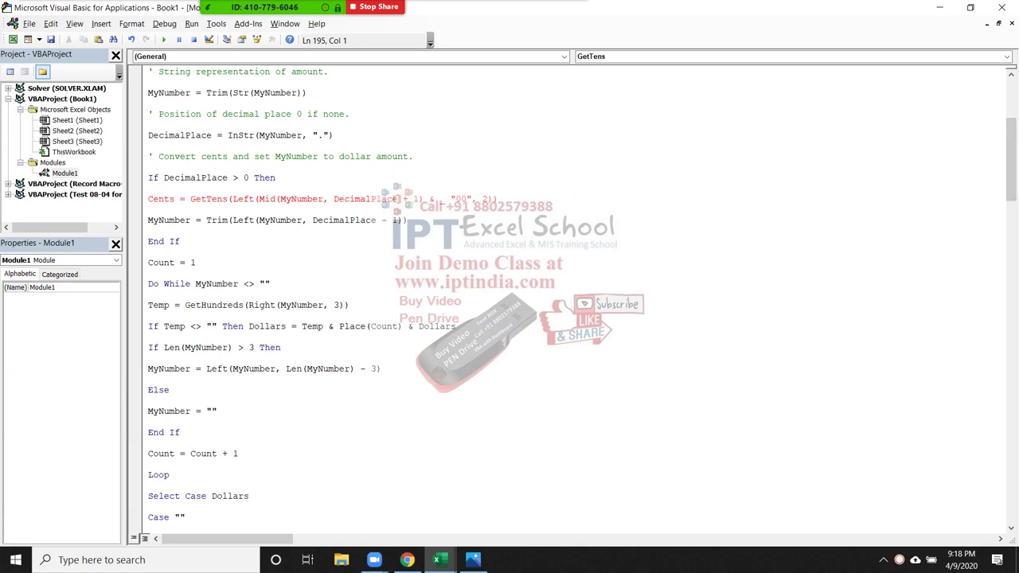
pyautogui.click(451, 199)
pyautogui.write('_')
pyautogui.press('Return')
pyautogui.click(148, 263)
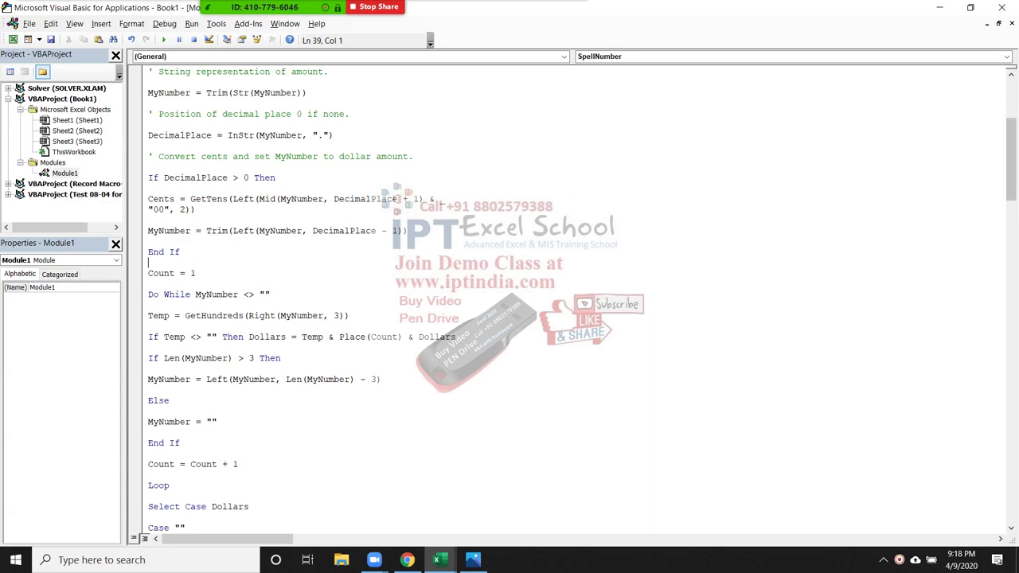
pyautogui.moveTo(1010, 159)
pyautogui.mouseDown()
pyautogui.moveTo(1011, 111)
pyautogui.moveTo(1011, 477)
pyautogui.mouseUp()
pyautogui.scroll(1, 573, 302)
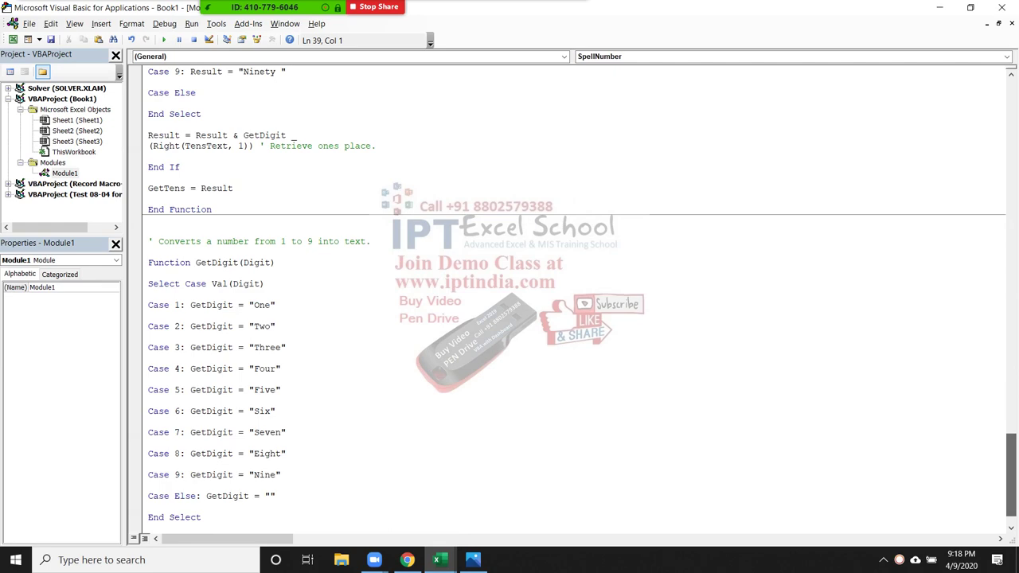
pyautogui.hotkey('alt', 'F11')
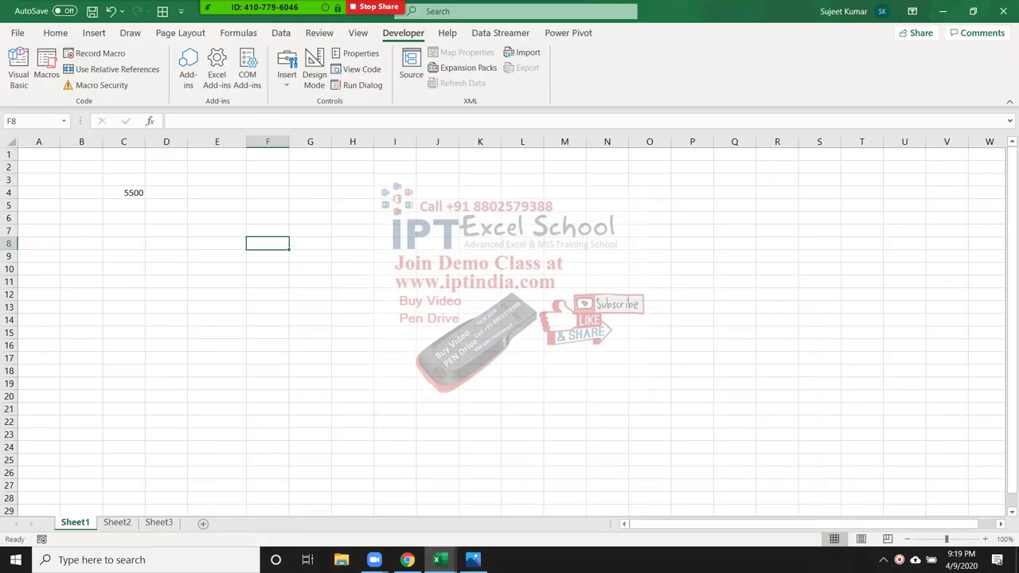
# Step: Enter =SpellNumber(C4) in D4 to spell out 5500, then return to the VBA code
pyautogui.click(166, 192)
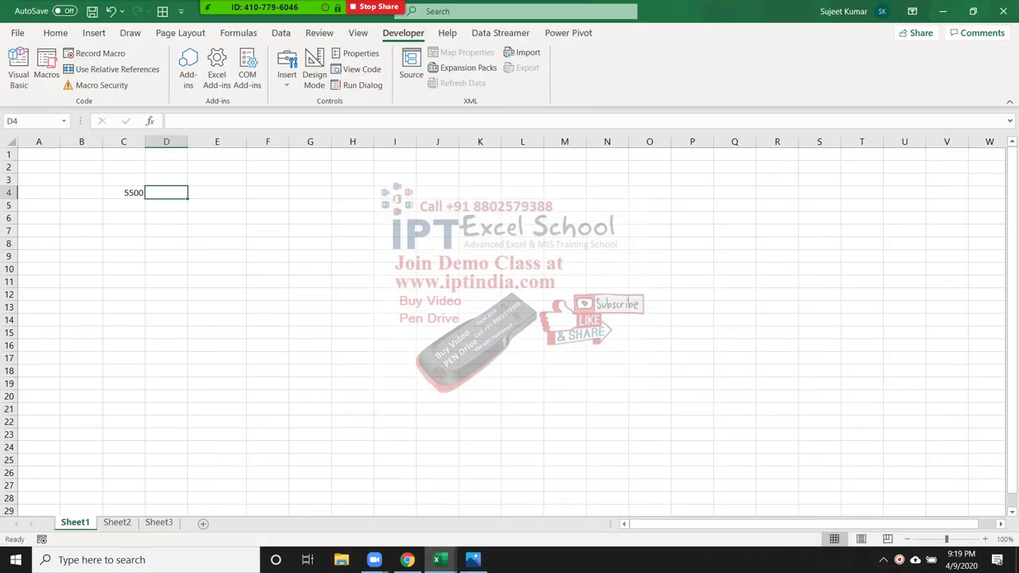
pyautogui.write('=sp')
pyautogui.press('Tab')
pyautogui.click(123, 192)
pyautogui.press('Return')
pyautogui.click(183, 192)
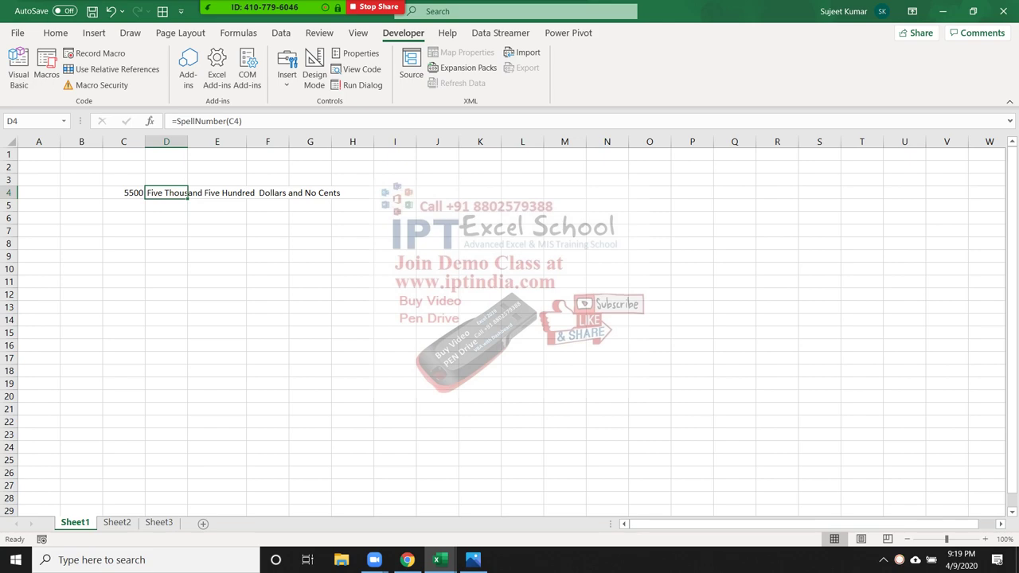
pyautogui.hotkey('alt', 'F11')
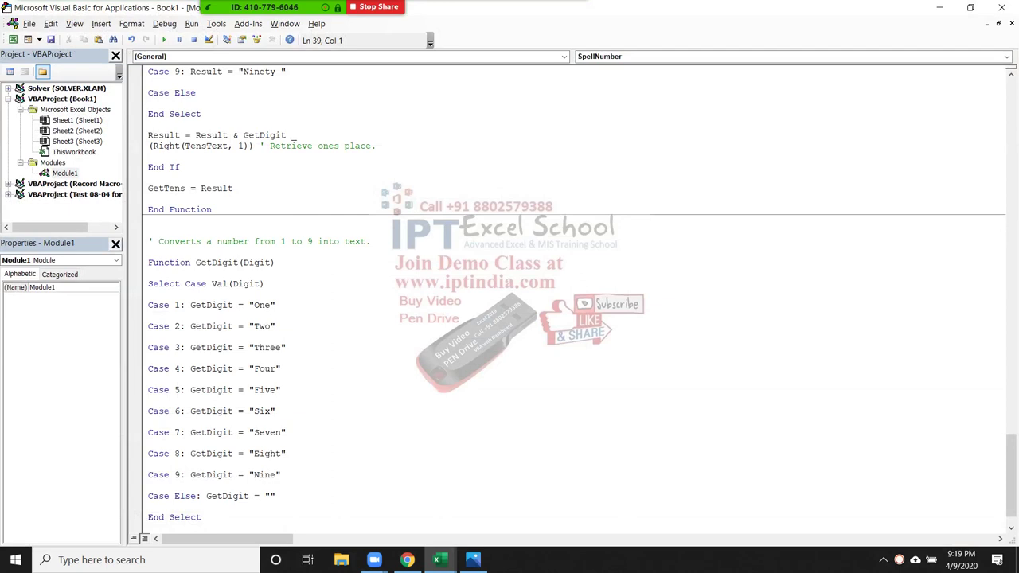
# Step: Delete the 'and No Cents' wording from the SpellNumber currency text
pyautogui.scroll(3, 573, 294)
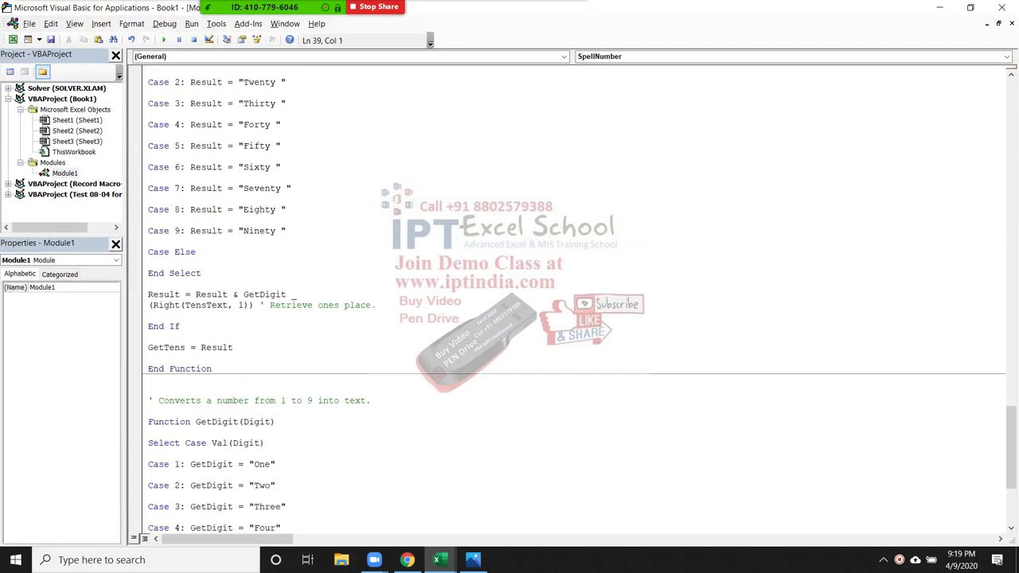
pyautogui.scroll(-1, 573, 294)
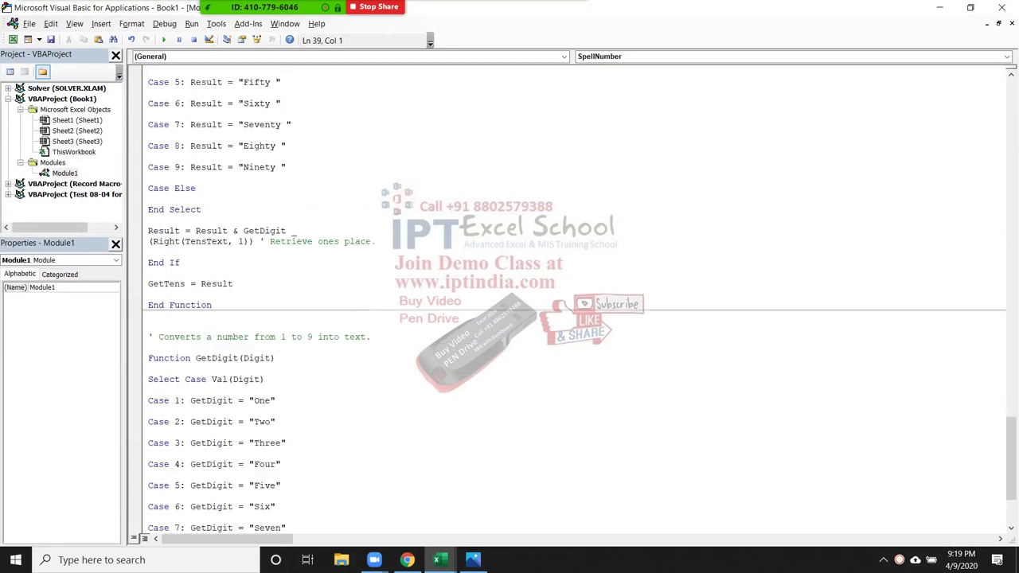
pyautogui.scroll(-2, 573, 295)
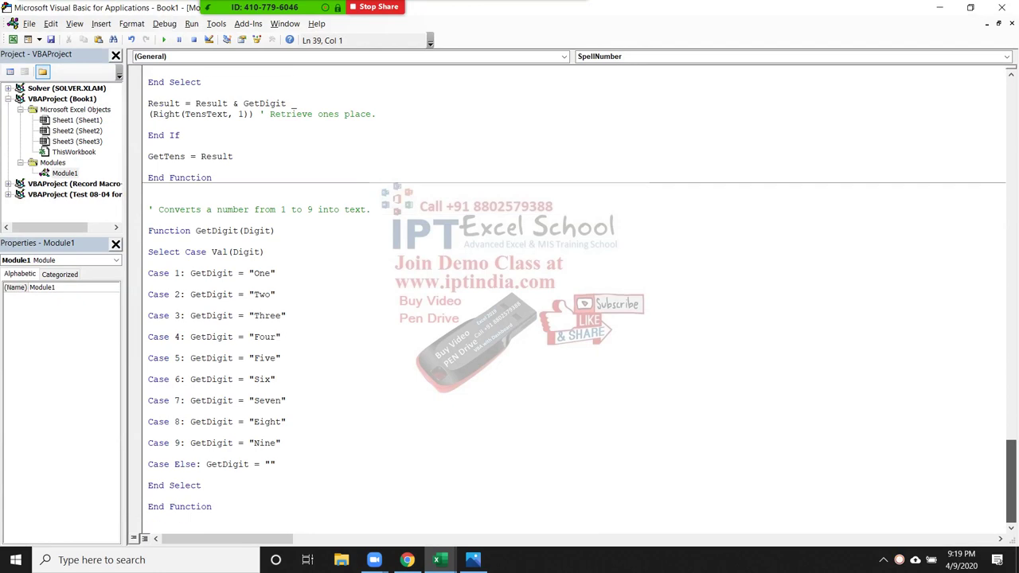
pyautogui.scroll(5, 573, 294)
pyautogui.scroll(9, 573, 295)
pyautogui.scroll(1, 573, 295)
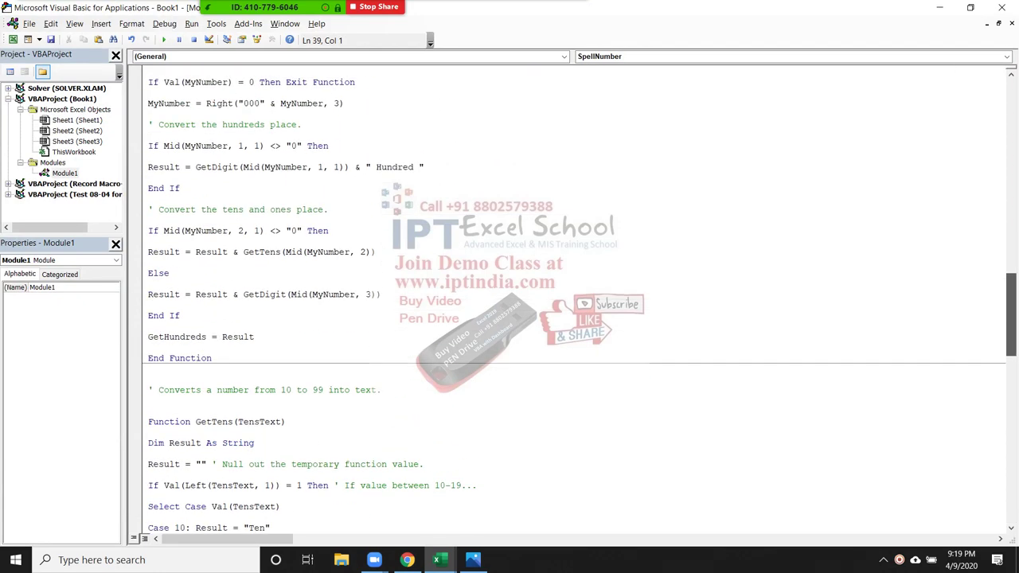
pyautogui.scroll(1, 573, 295)
pyautogui.scroll(1, 574, 294)
pyautogui.scroll(1, 573, 295)
pyautogui.scroll(1, 573, 295)
pyautogui.scroll(2, 573, 295)
pyautogui.scroll(2, 573, 294)
pyautogui.scroll(1, 573, 295)
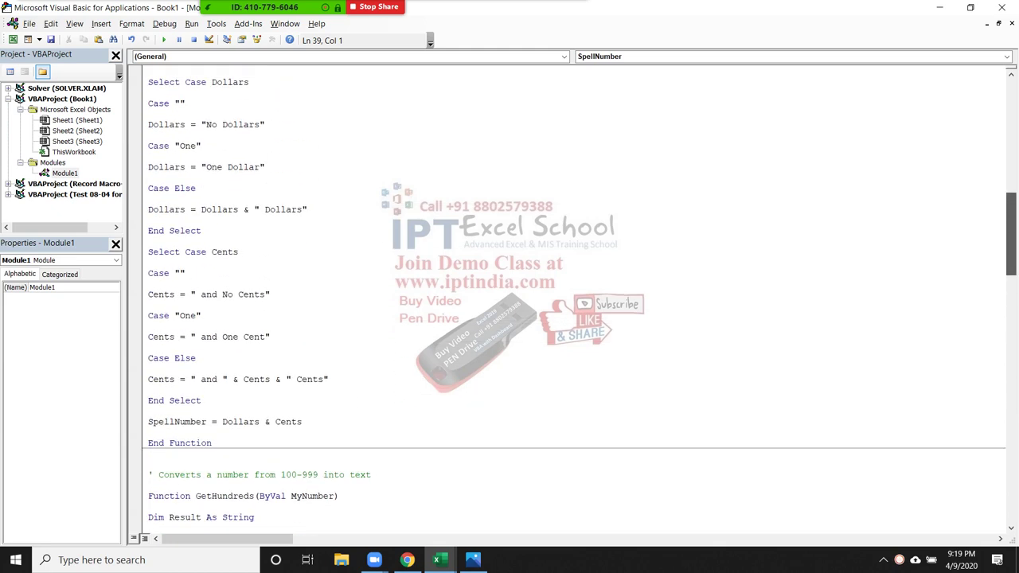
pyautogui.scroll(1, 573, 294)
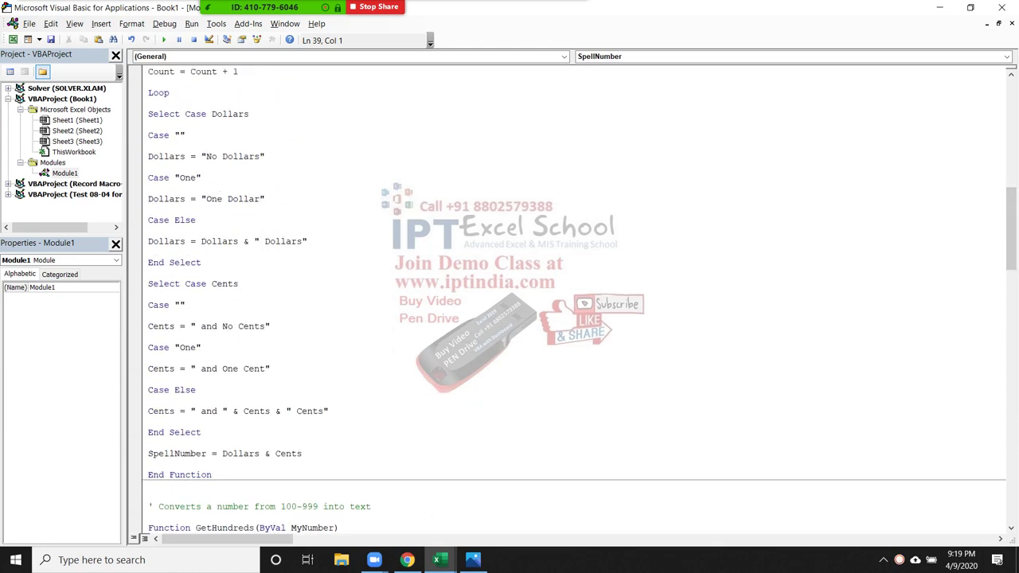
pyautogui.moveTo(194, 327); pyautogui.dragTo(264, 326)
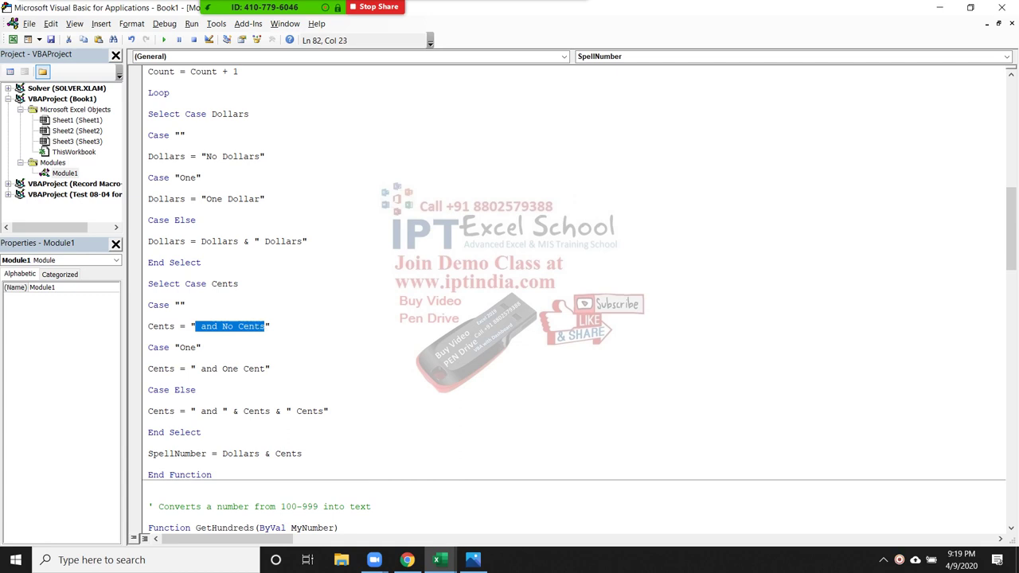
pyautogui.press('Delete')
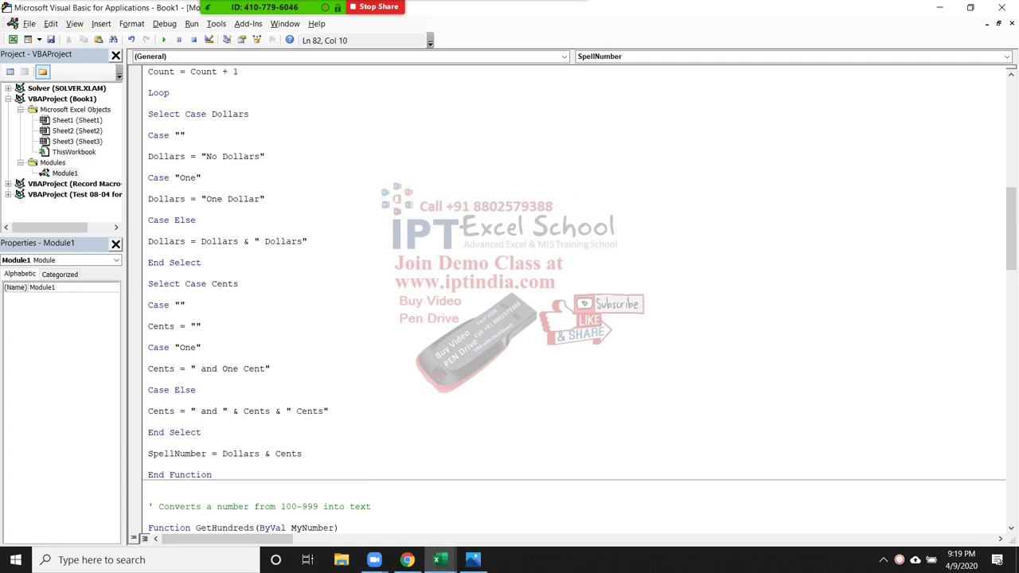
# Step: Replace Dollars and One Dollar with Rupees, and blank the No Dollars text
pyautogui.moveTo(264, 241); pyautogui.dragTo(302, 241)
pyautogui.write('Rupess')
pyautogui.press('BackSpace')
pyautogui.press('BackSpace')
pyautogui.write('ess')
pyautogui.press('BackSpace')
pyautogui.doubleClick(219, 241)
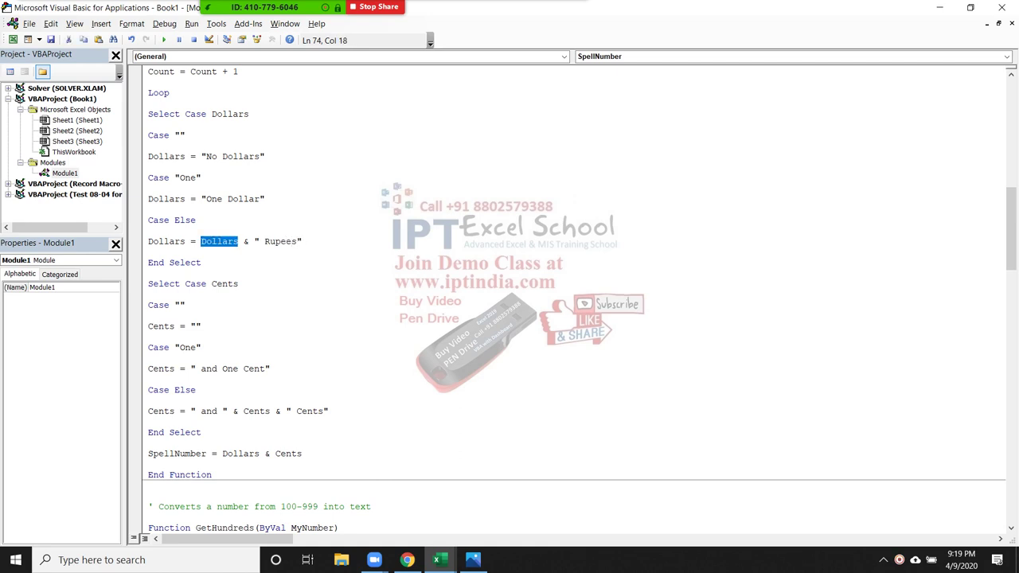
pyautogui.click(148, 209)
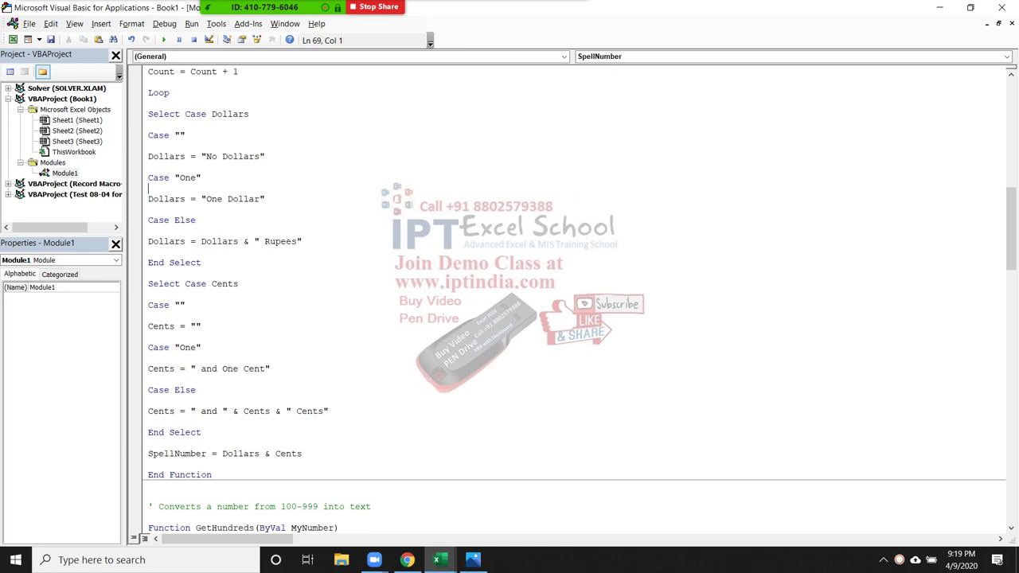
pyautogui.doubleClick(243, 199)
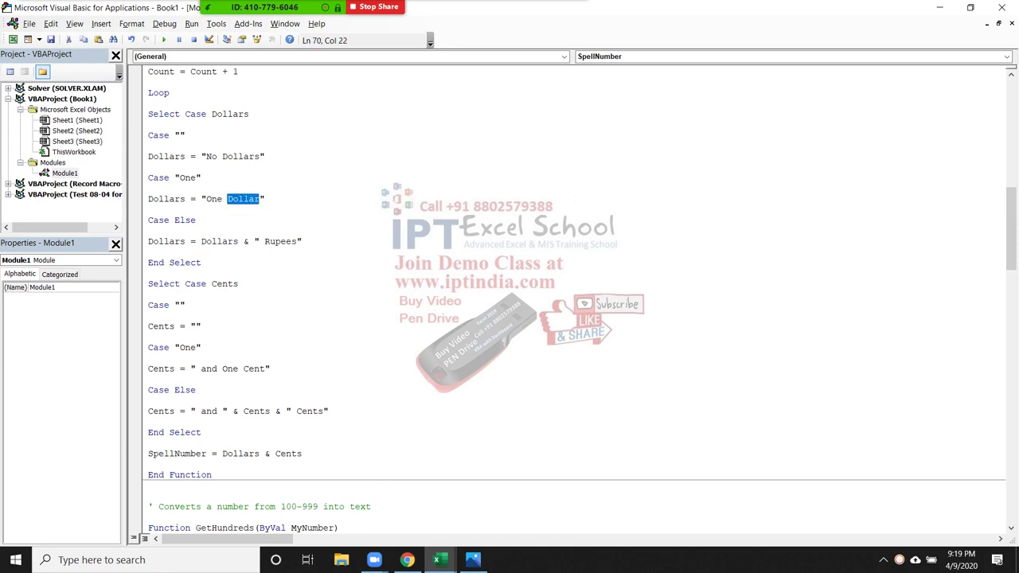
pyautogui.write('Rupu')
pyautogui.press('BackSpace')
pyautogui.write('ees')
pyautogui.doubleClick(240, 156)
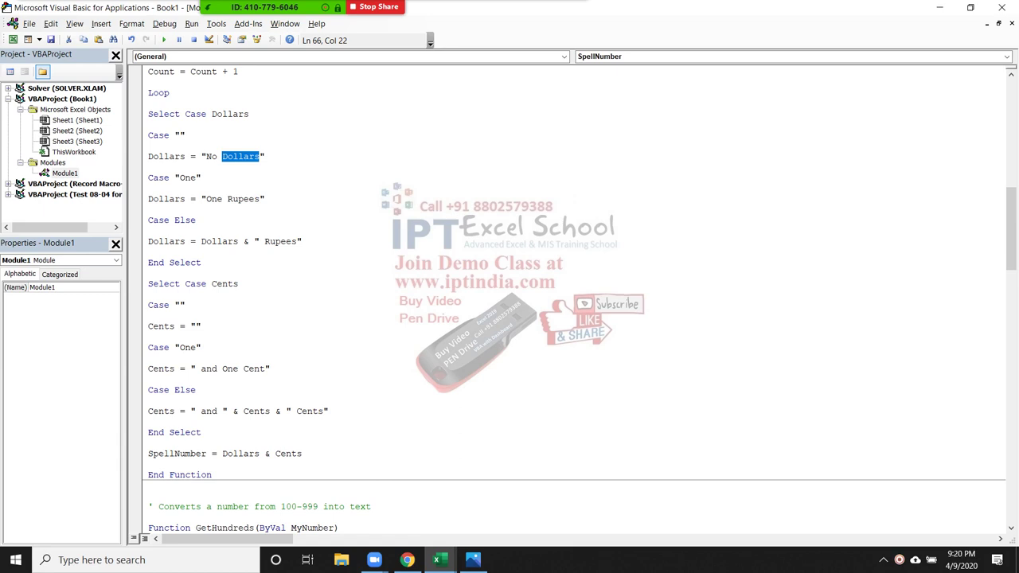
pyautogui.press('BackSpace')
pyautogui.press('BackSpace')
pyautogui.press('BackSpace')
pyautogui.press('BackSpace')
# Step: Delete the 'and One Cent' wording, rename Cents to Paise, and return to Excel
pyautogui.click(202, 262)
pyautogui.doubleClick(309, 410)
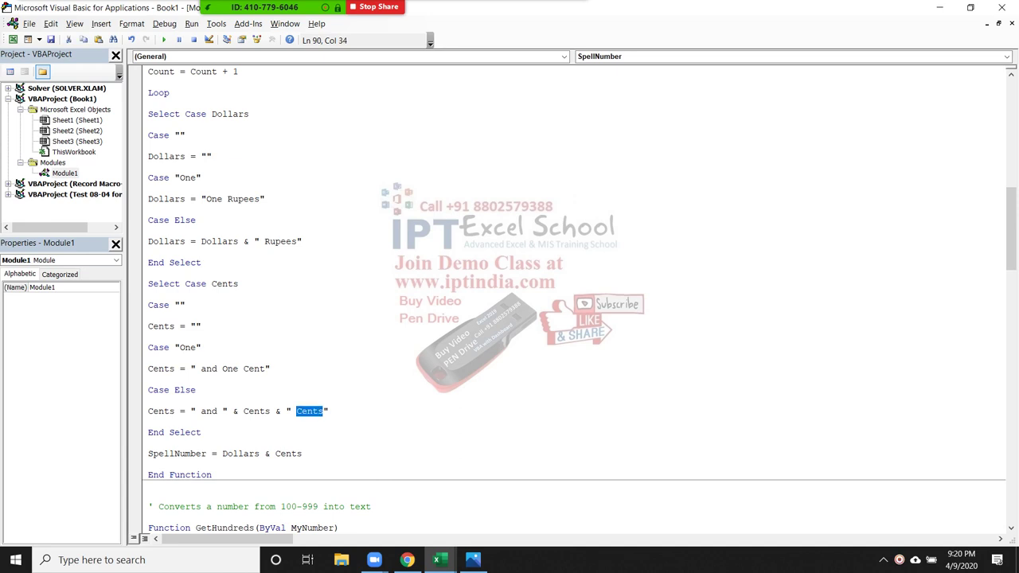
pyautogui.moveTo(195, 368); pyautogui.dragTo(265, 368)
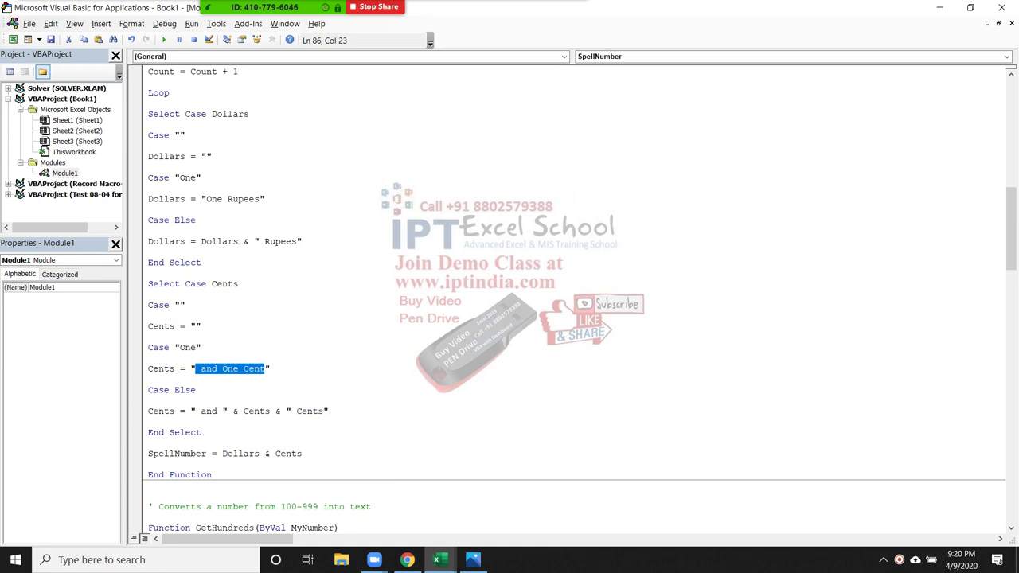
pyautogui.press('Delete')
pyautogui.doubleClick(309, 411)
pyautogui.write('Paise')
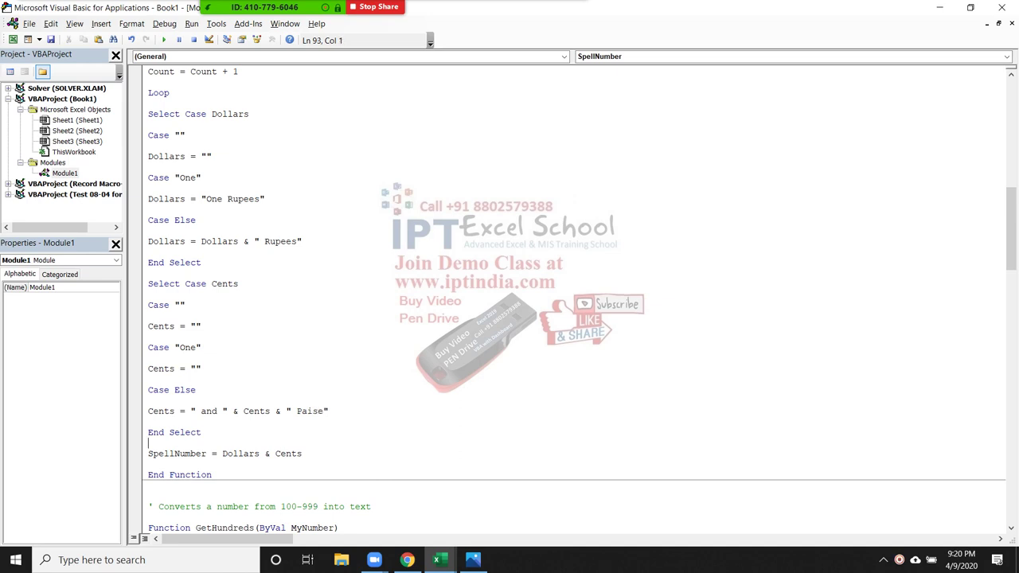
pyautogui.click(255, 453)
pyautogui.press('Up')
pyautogui.press('Up')
pyautogui.hotkey('alt', 'F11')
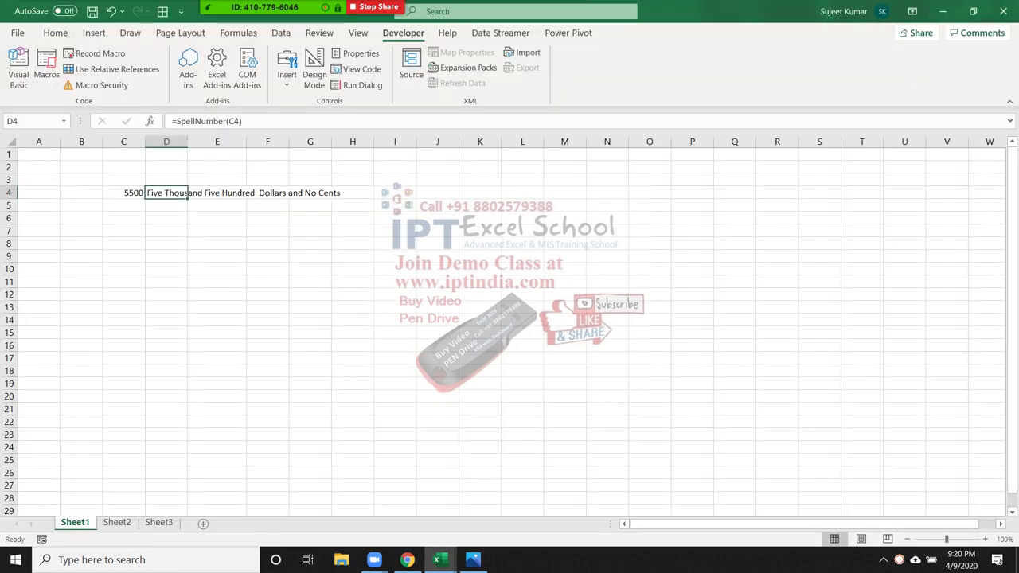
# Step: Recalculate D4 in Rupees, then change C4 to 5510 so D4 reads Five Thousand Five Hundred Ten Rupees
pyautogui.press('F2')
pyautogui.press('Return')
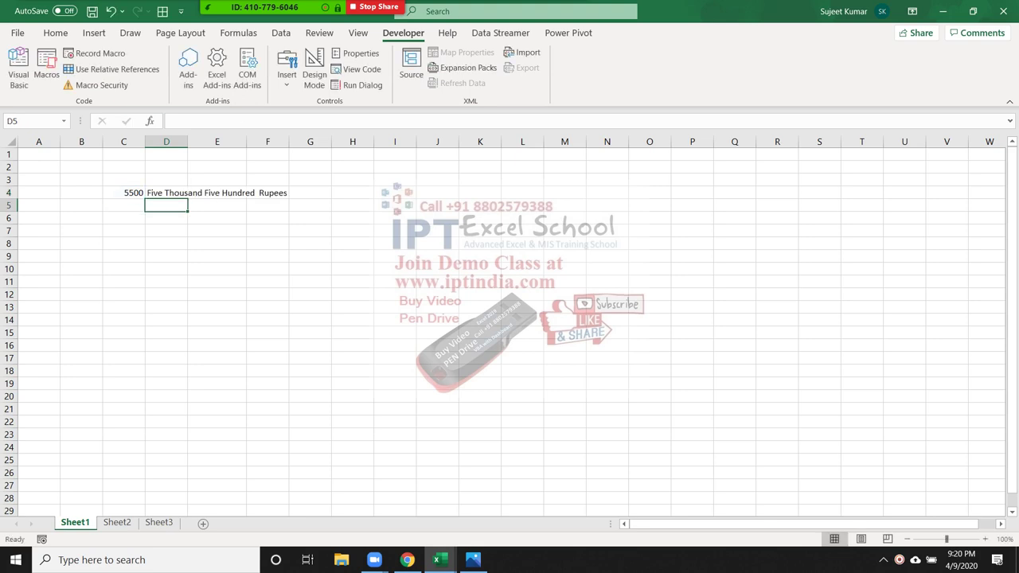
pyautogui.click(124, 192)
pyautogui.write('5510')
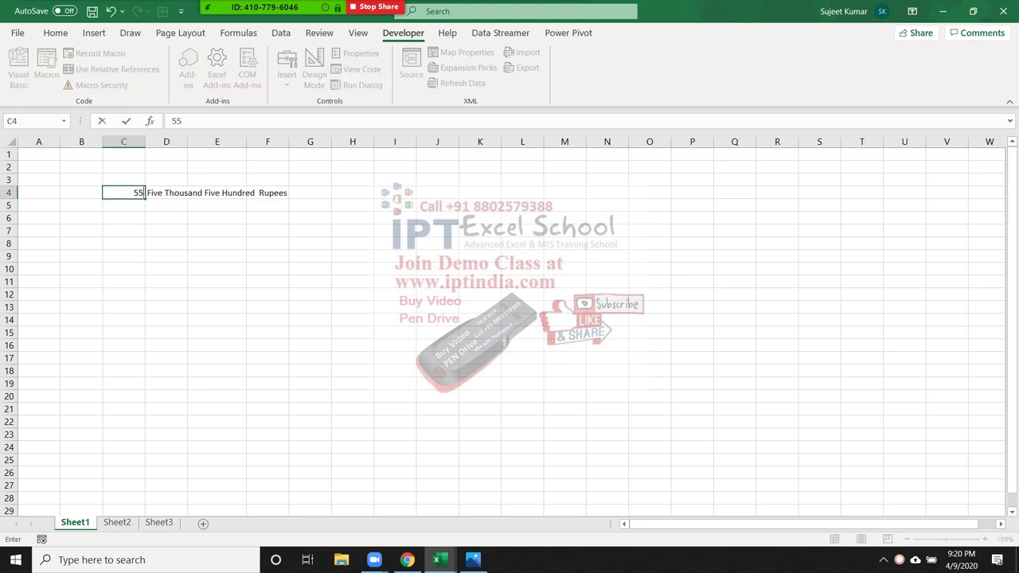
pyautogui.press('Return')
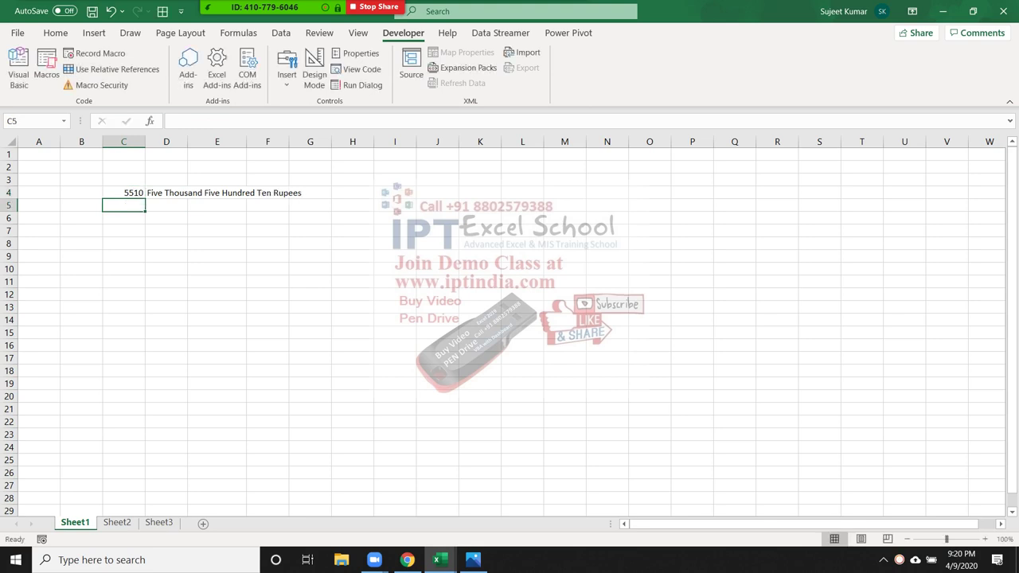
pyautogui.click(268, 206)
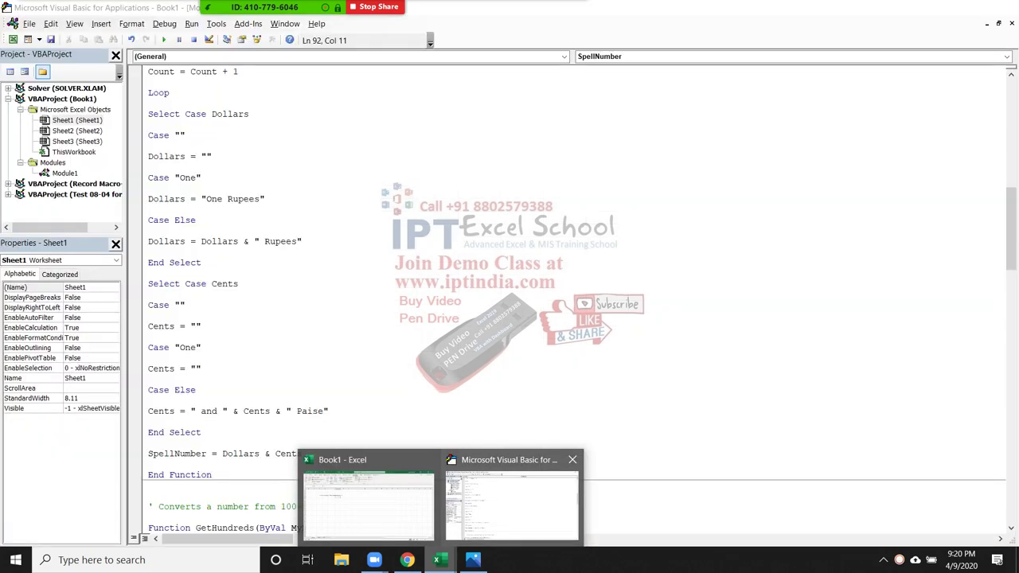
# Step: Append 'Only' to the Rupees text in the SpellNumber code
pyautogui.click(512, 501)
pyautogui.click(323, 410)
pyautogui.write('Only')
pyautogui.click(149, 422)
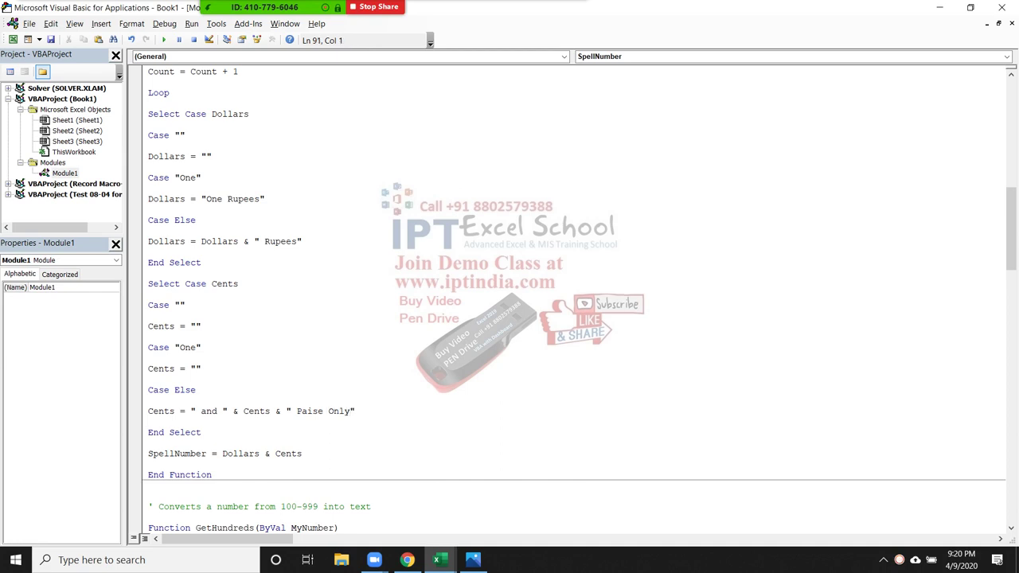
pyautogui.click(299, 241)
pyautogui.write('On')
pyautogui.write('ly')
pyautogui.click(148, 273)
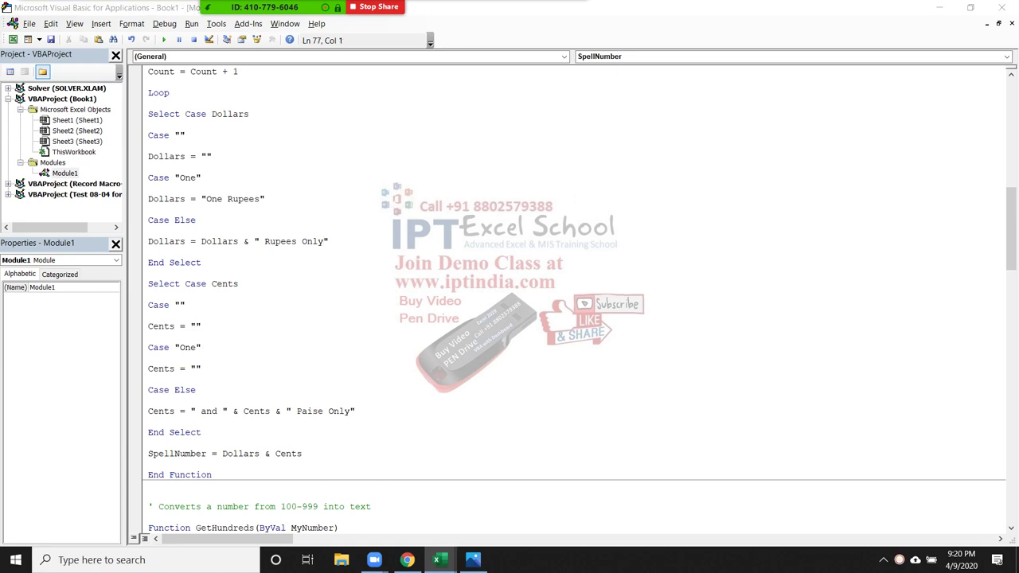
# Step: Recalculate D4 so it reads Five Thousand Five Hundred Ten Rupees Only, then return to the code
pyautogui.hotkey('alt', 'F11')
pyautogui.doubleClick(175, 192)
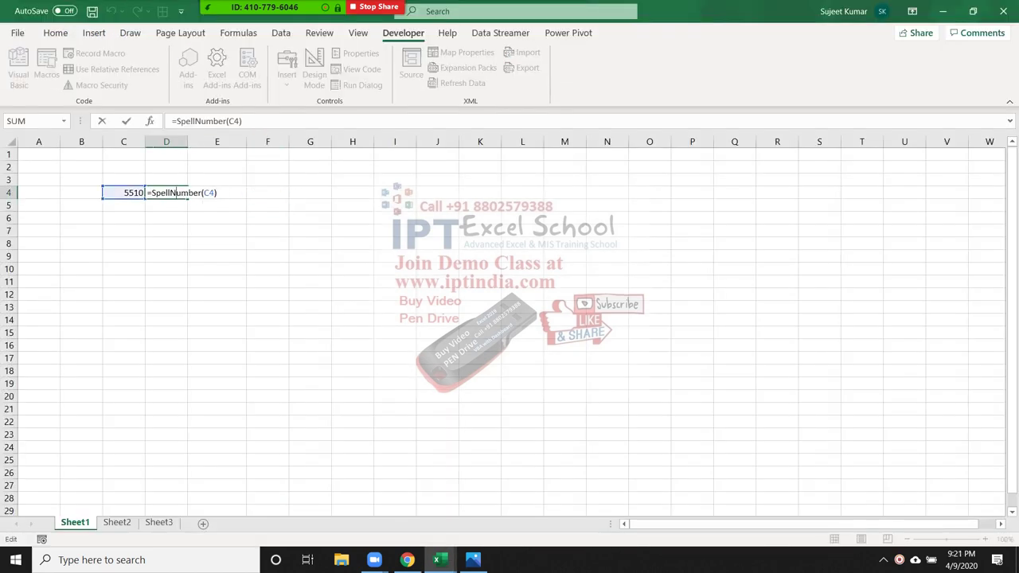
pyautogui.press('Return')
pyautogui.click(165, 218)
pyautogui.press('Up')
pyautogui.press('Up')
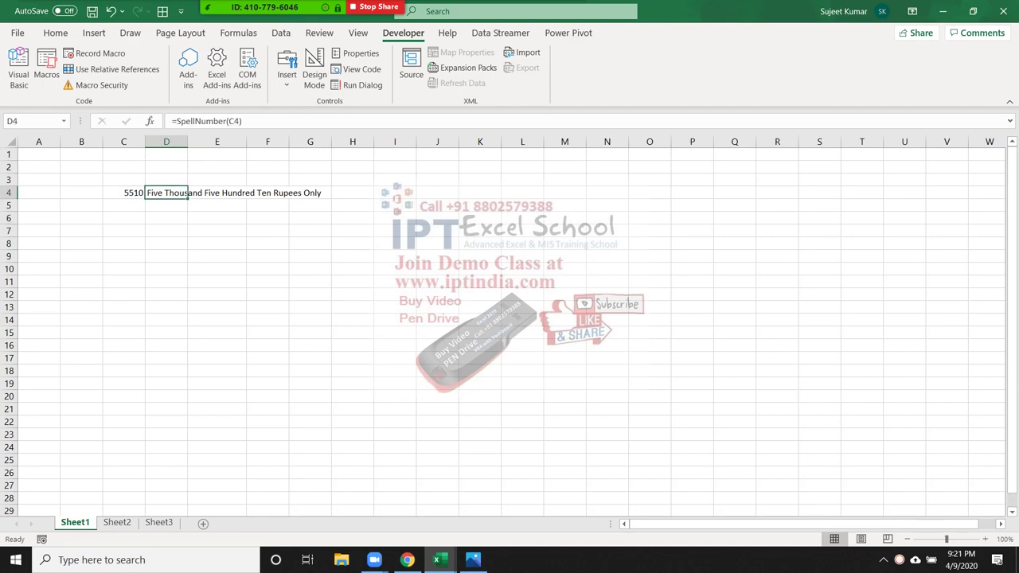
pyautogui.hotkey('alt', 'F11')
pyautogui.scroll(4, 569, 303)
pyautogui.scroll(-1, 569, 303)
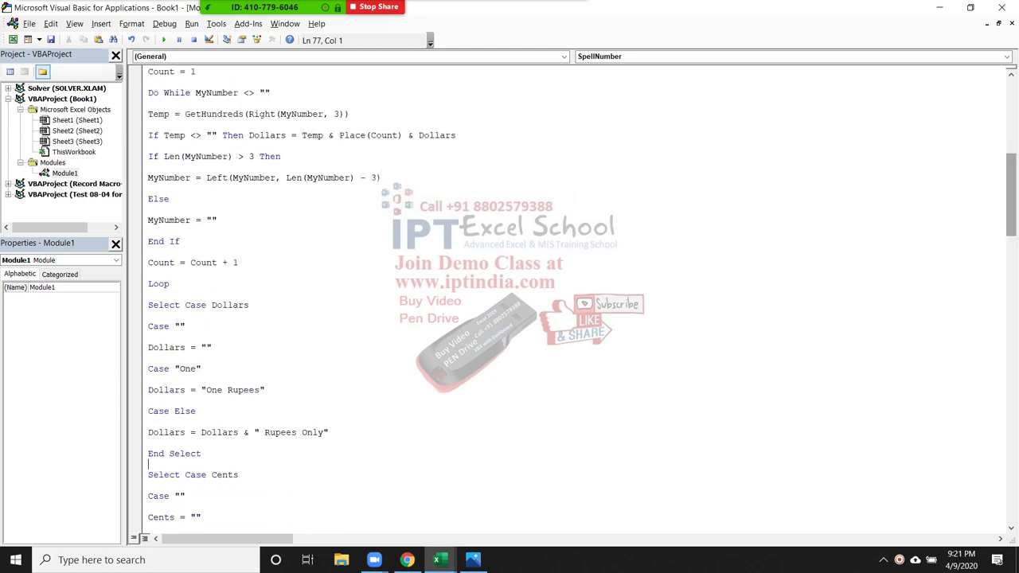
# Step: Rename the SpellNumber function declaration to CWN
pyautogui.scroll(7, 569, 302)
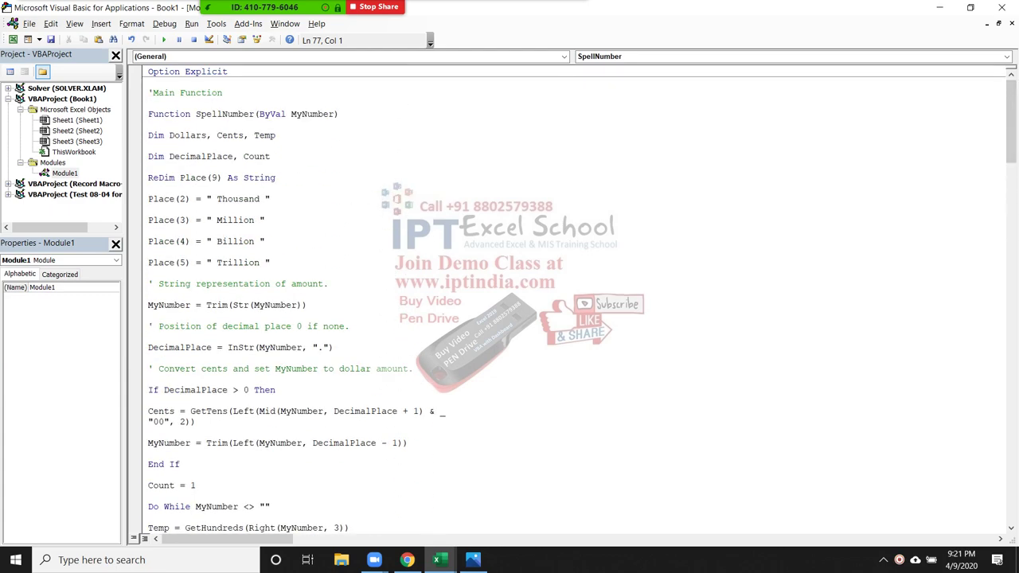
pyautogui.click(148, 104)
pyautogui.doubleClick(224, 114)
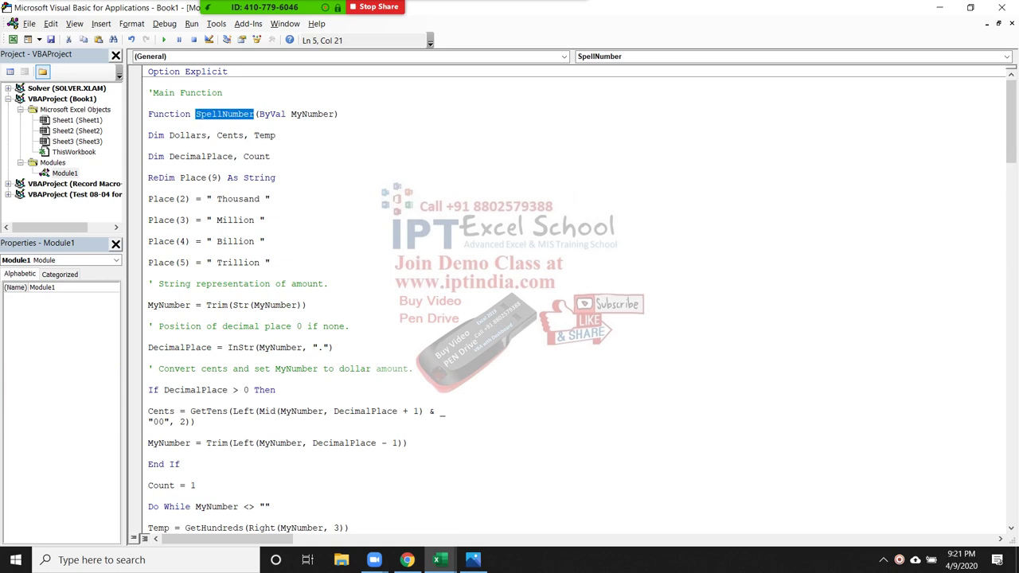
pyautogui.write('C')
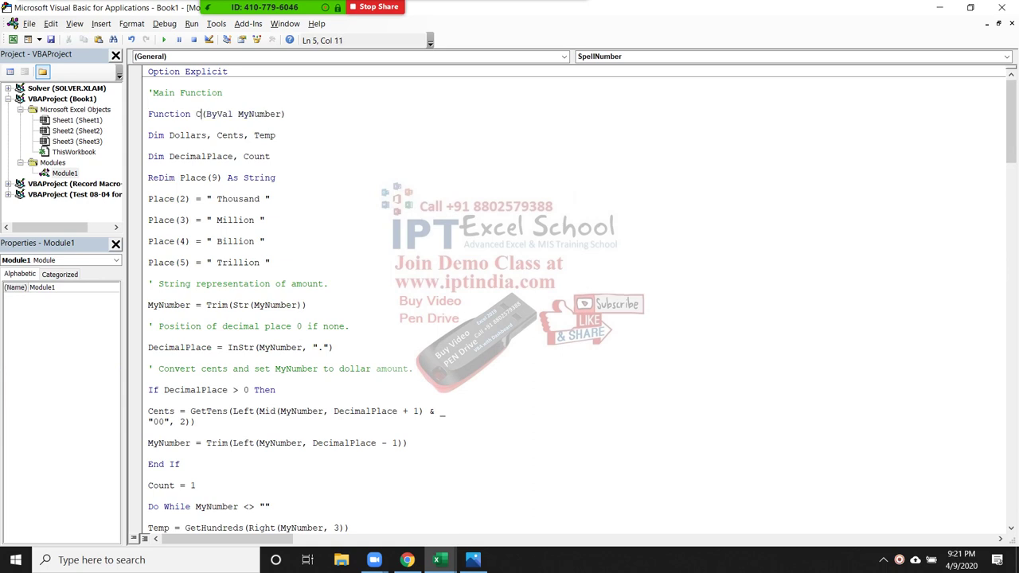
pyautogui.write('WN')
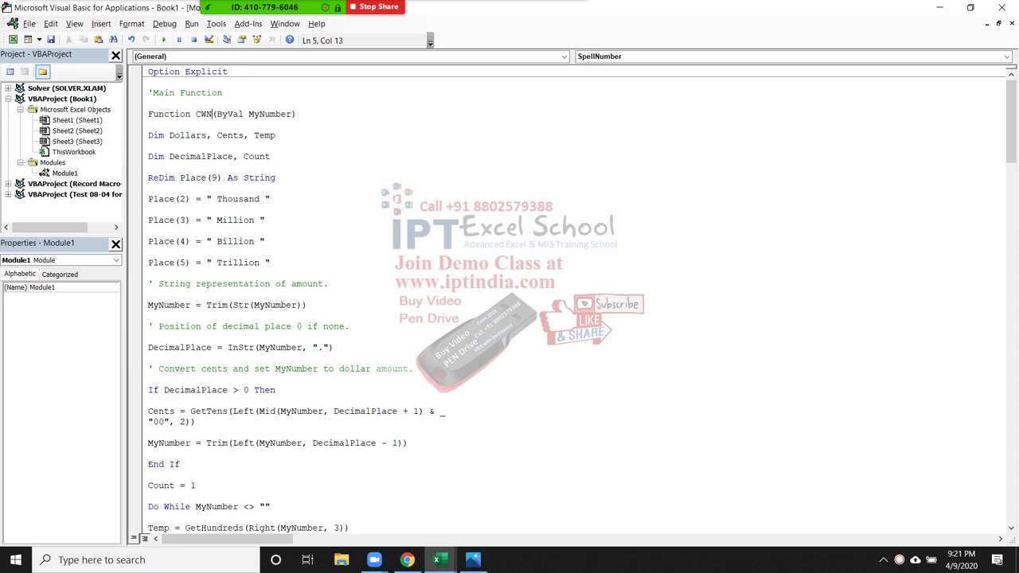
pyautogui.click(148, 188)
# Step: Change the 'SpellNumber = Dollars & Cents' return assignment to CWN and go back to Excel
pyautogui.scroll(-4, 557, 302)
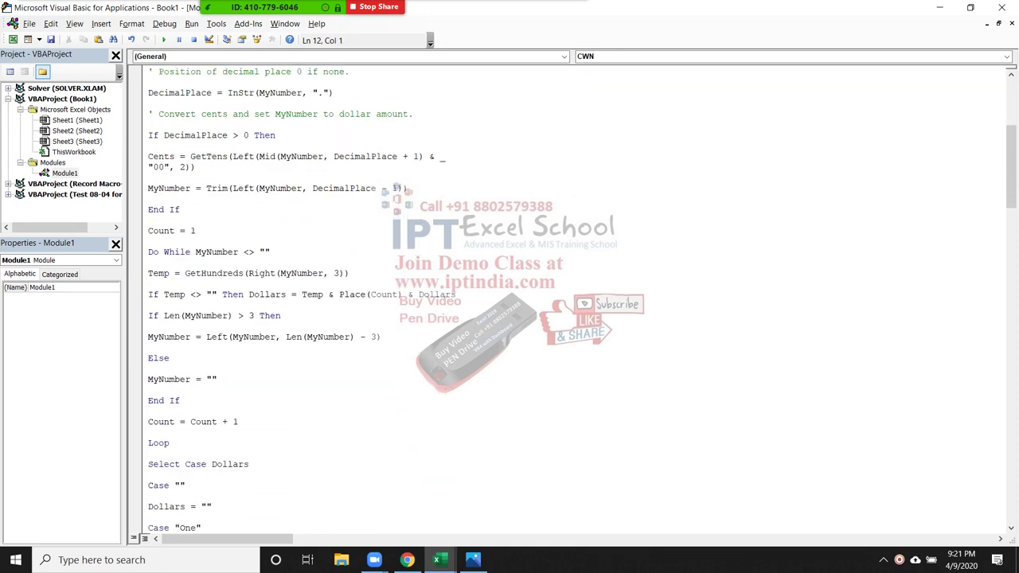
pyautogui.scroll(-4, 557, 302)
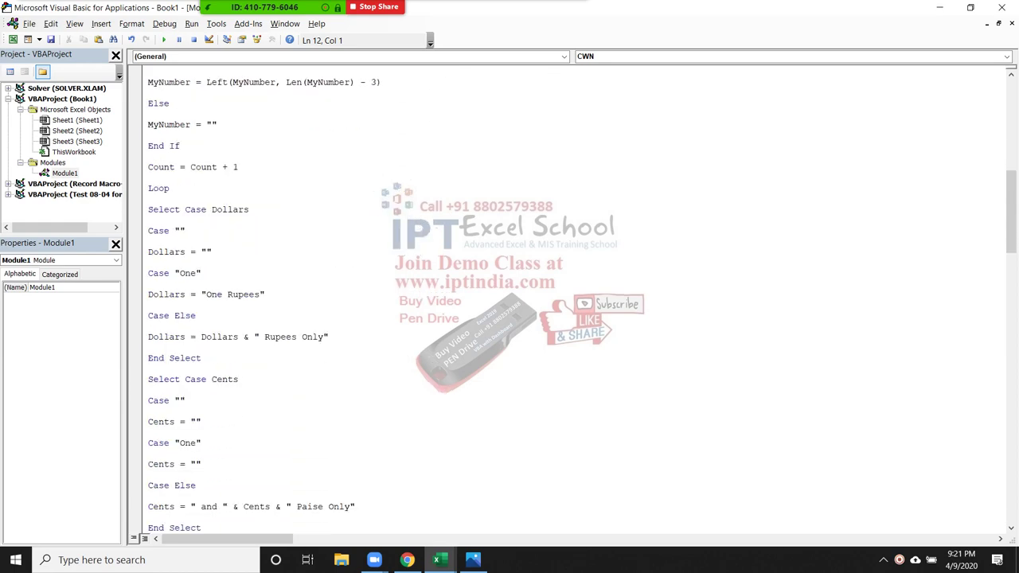
pyautogui.scroll(-2, 557, 302)
pyautogui.doubleClick(179, 453)
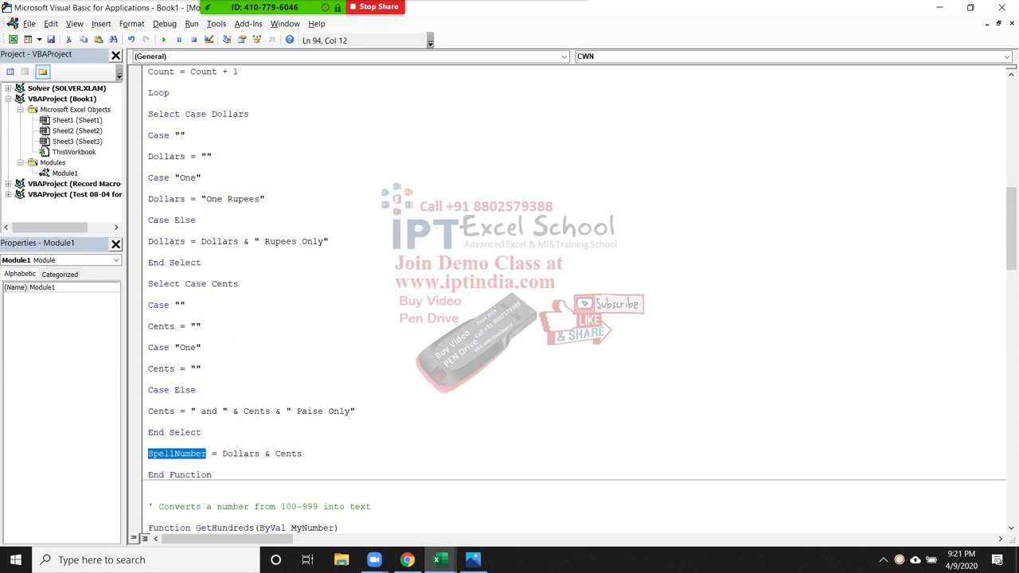
pyautogui.write('CW')
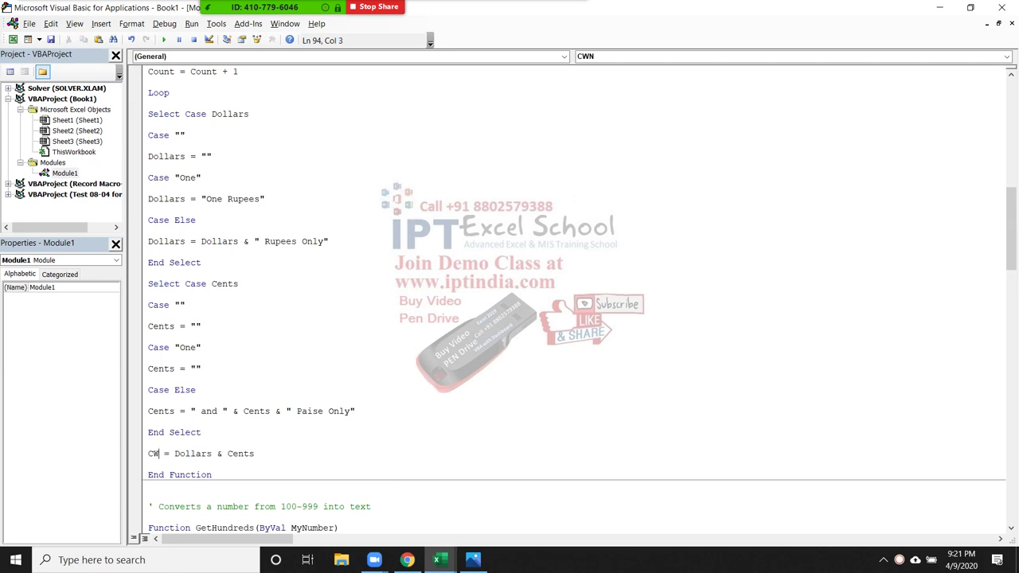
pyautogui.write('N')
pyautogui.click(147, 401)
pyautogui.hotkey('alt', 'F11')
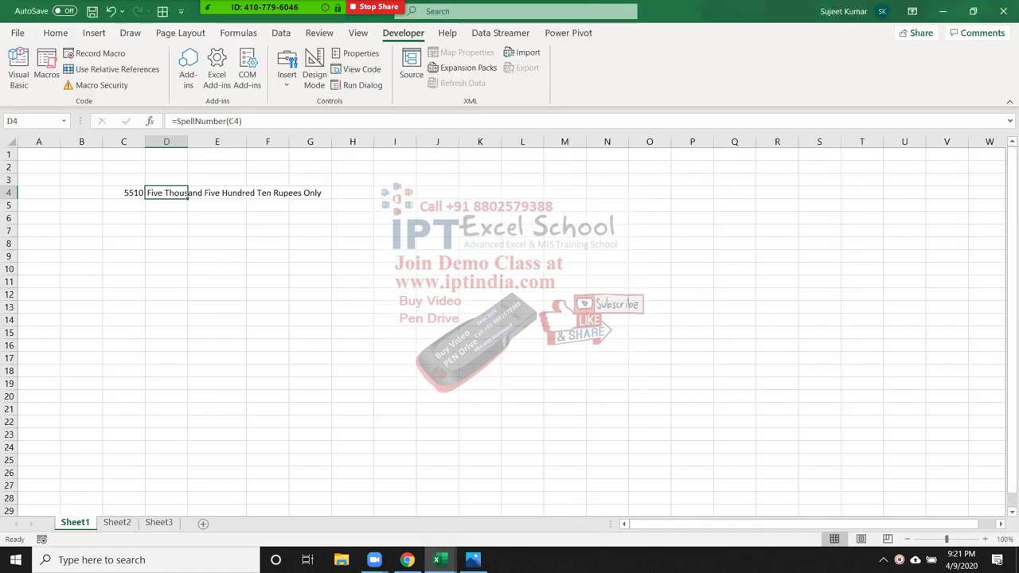
# Step: Recalculate D4's old SpellNumber formula, which now shows #NAME?
pyautogui.press('F2')
pyautogui.press('Return')
pyautogui.press('Up')
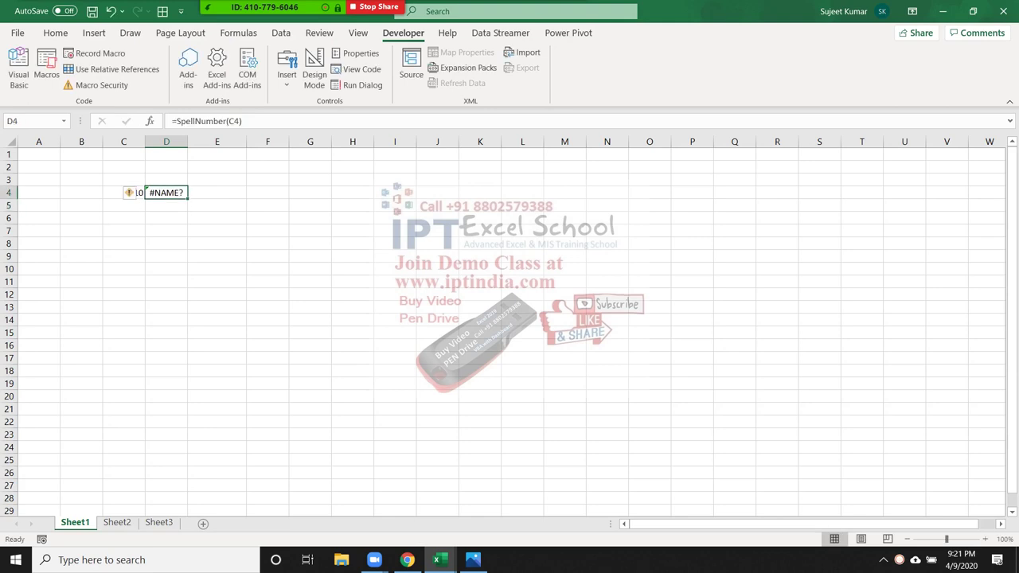
pyautogui.press('Return')
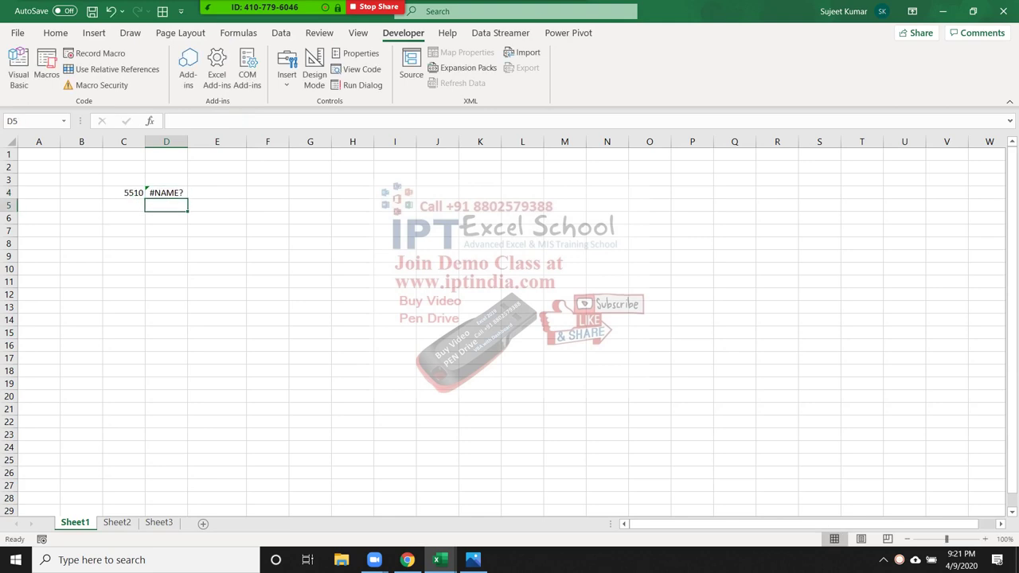
# Step: Enter =CWN(C4) in D5 to spell out 5510 as 'Five Thousand Five Hundred Ten Rupees Only'
pyautogui.write('=CWN(')
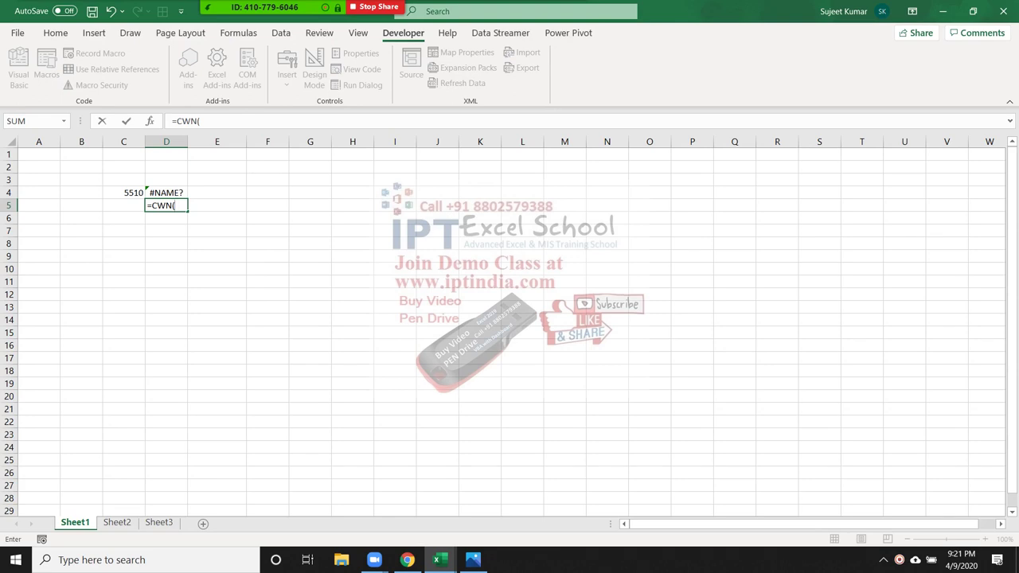
pyautogui.press('Up')
pyautogui.press('Left')
pyautogui.press('Return')
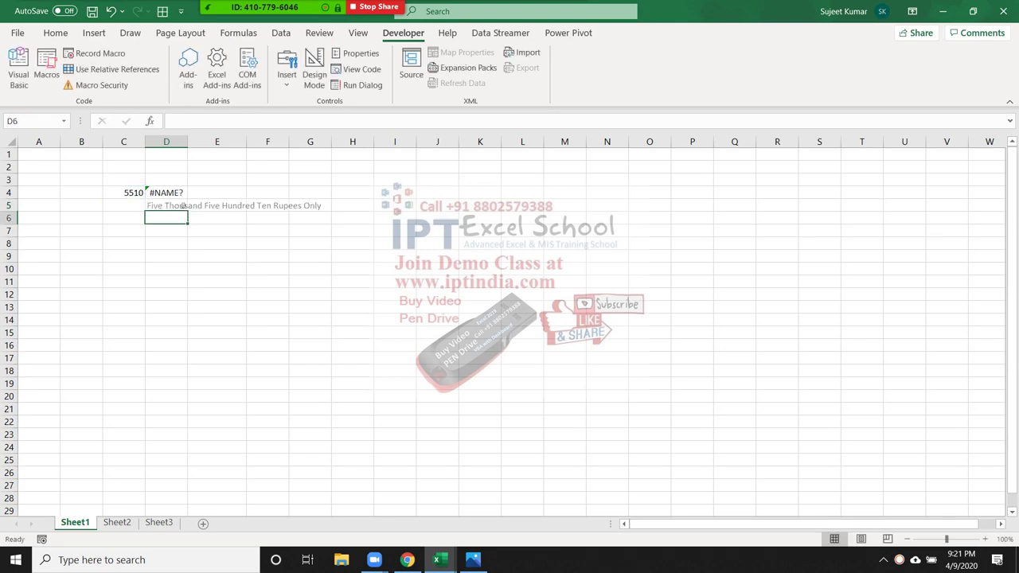
pyautogui.press('Up')
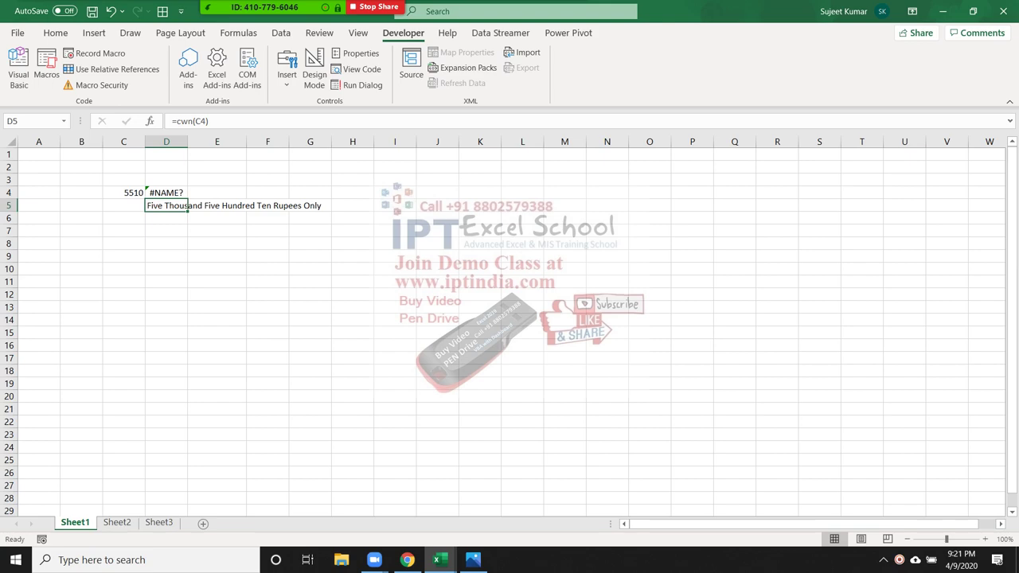
pyautogui.press('Down')
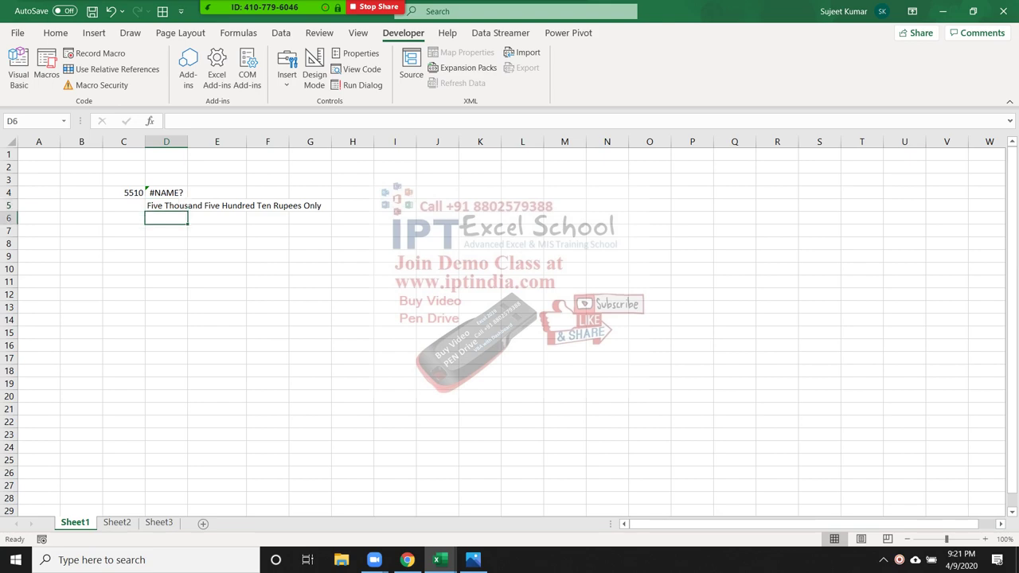
pyautogui.hotkey('alt', 'F11')
pyautogui.hotkey('alt', 'F11')
pyautogui.click(437, 560)
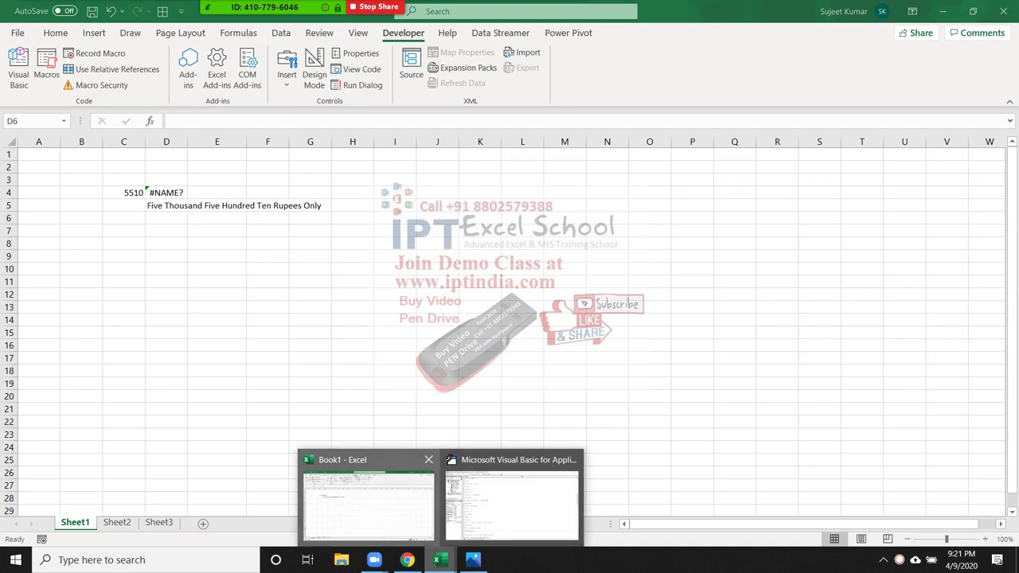
# Step: Create a new workbook and put 15421 in C5
pyautogui.press('Escape')
pyautogui.hotkey('ctrl', 'n')
pyautogui.click(123, 204)
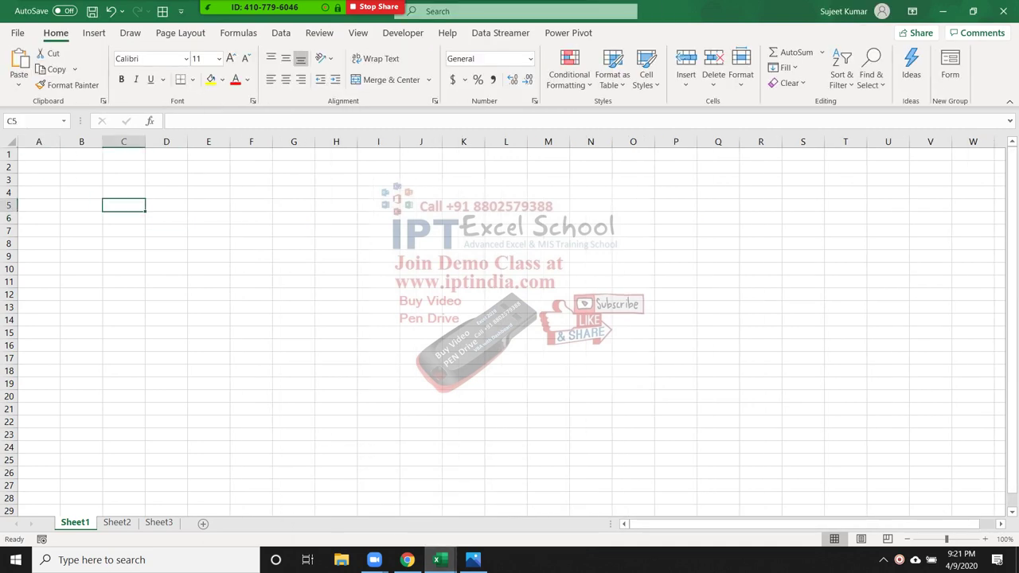
pyautogui.write('15421')
pyautogui.press('Tab')
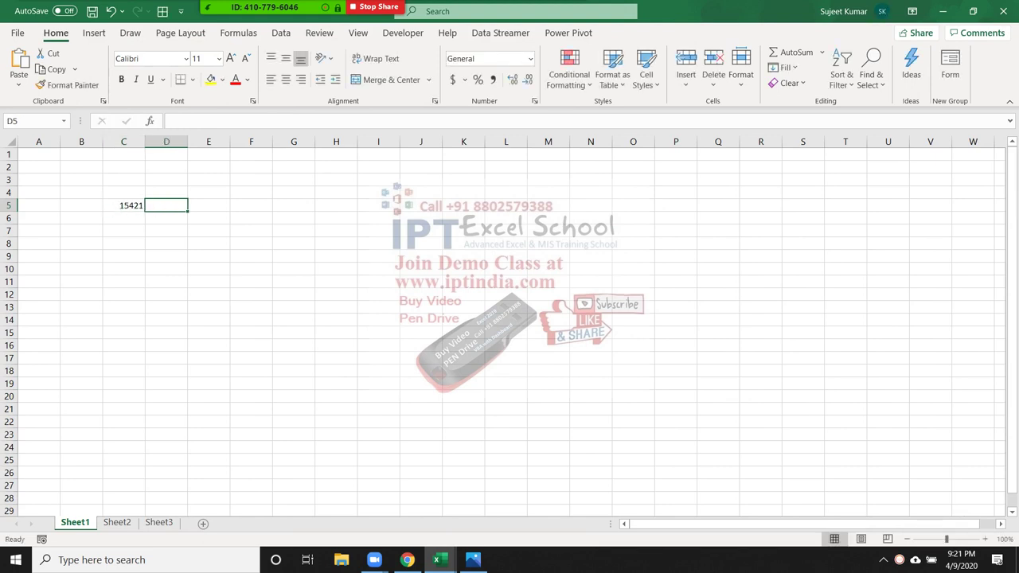
# Step: Enter =cwn(C5) in D5, which returns #NAME? in this workbook
pyautogui.write('=cwn(')
pyautogui.press('Left')
pyautogui.press('Return')
pyautogui.click(166, 205)
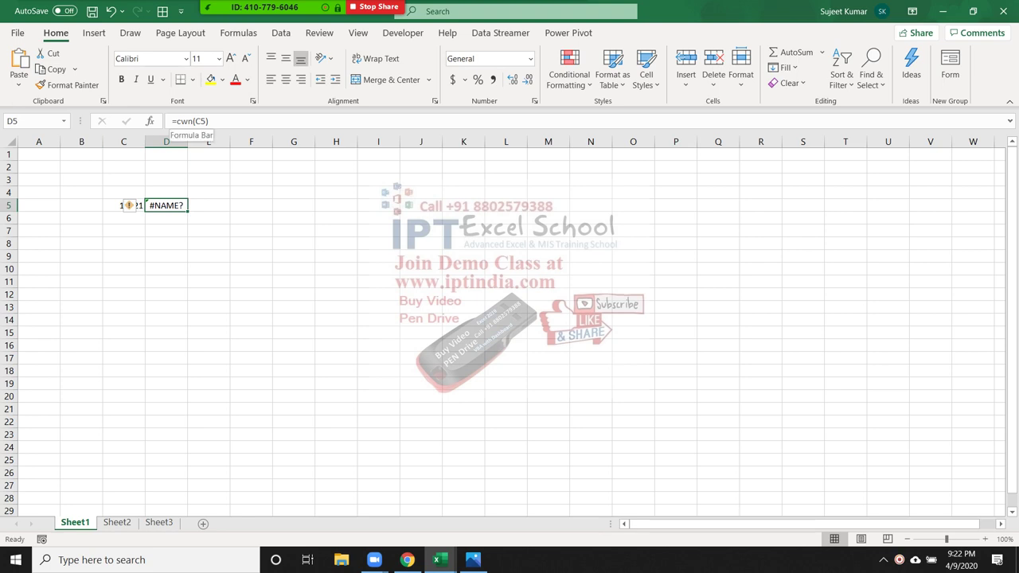
pyautogui.click(437, 560)
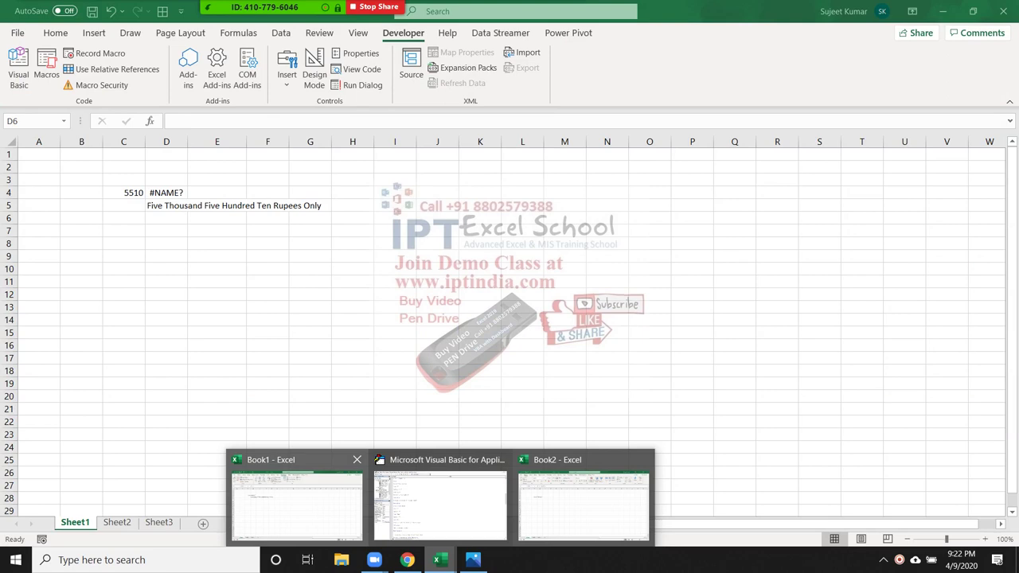
# Step: In Book2, change D5 to =Book1!cwn(C5) so it reads 'Fifteen Thousand Four Hundred Twenty One Rupees Only'
pyautogui.click(583, 501)
pyautogui.click(174, 121)
pyautogui.write('boo')
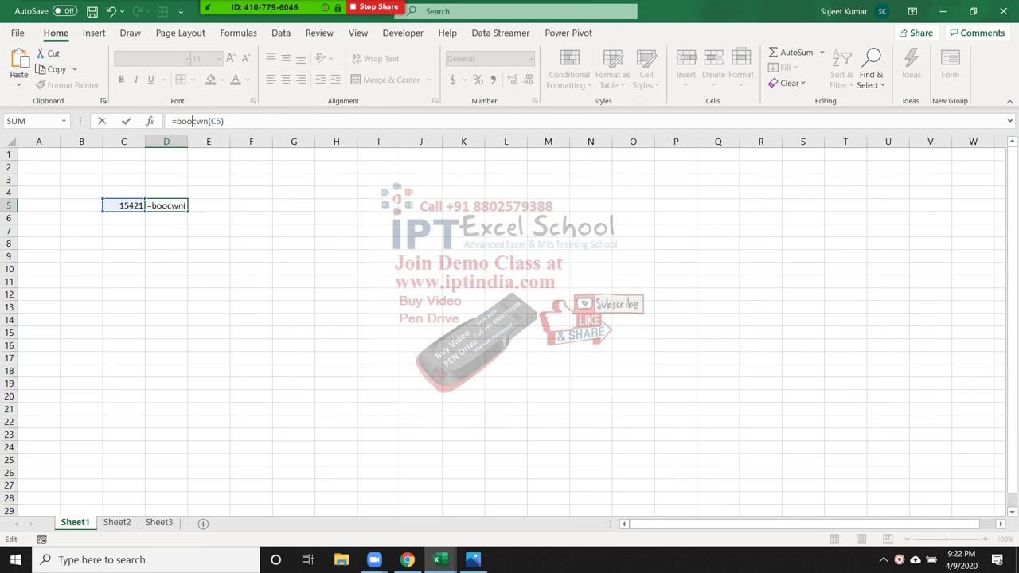
pyautogui.write('k1')
pyautogui.write('!')
pyautogui.press('Return')
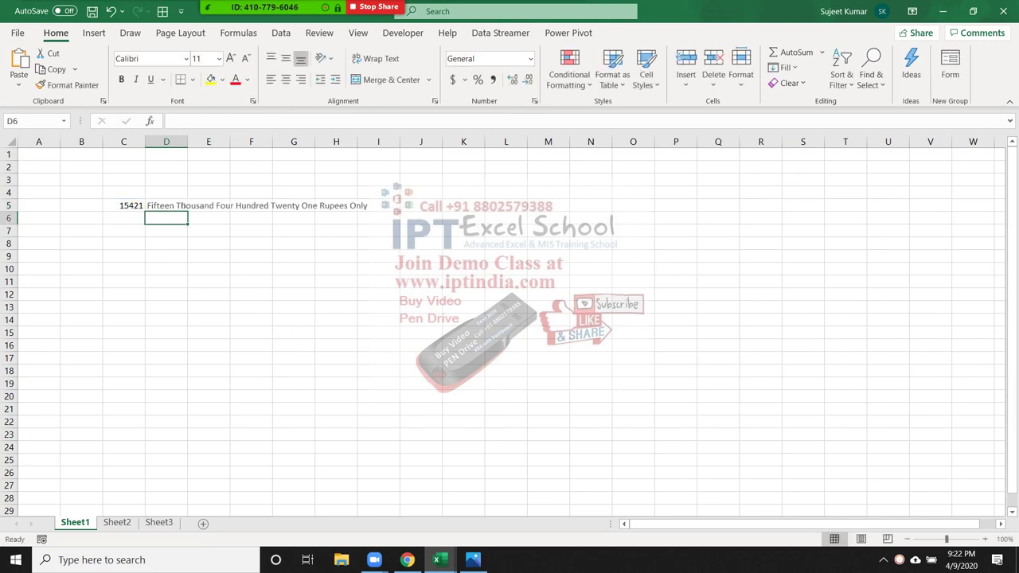
pyautogui.press('Up')
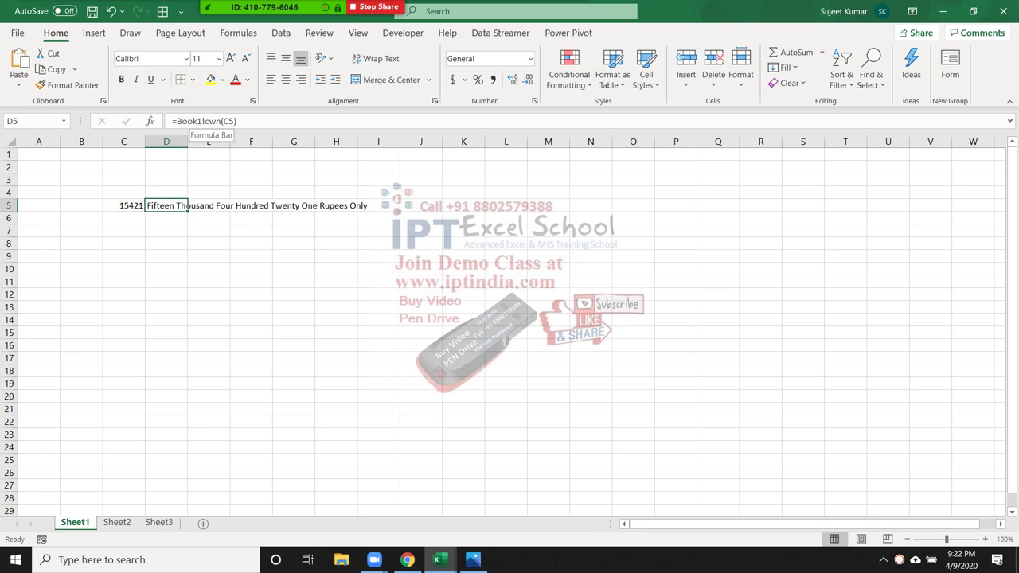
pyautogui.press('Return')
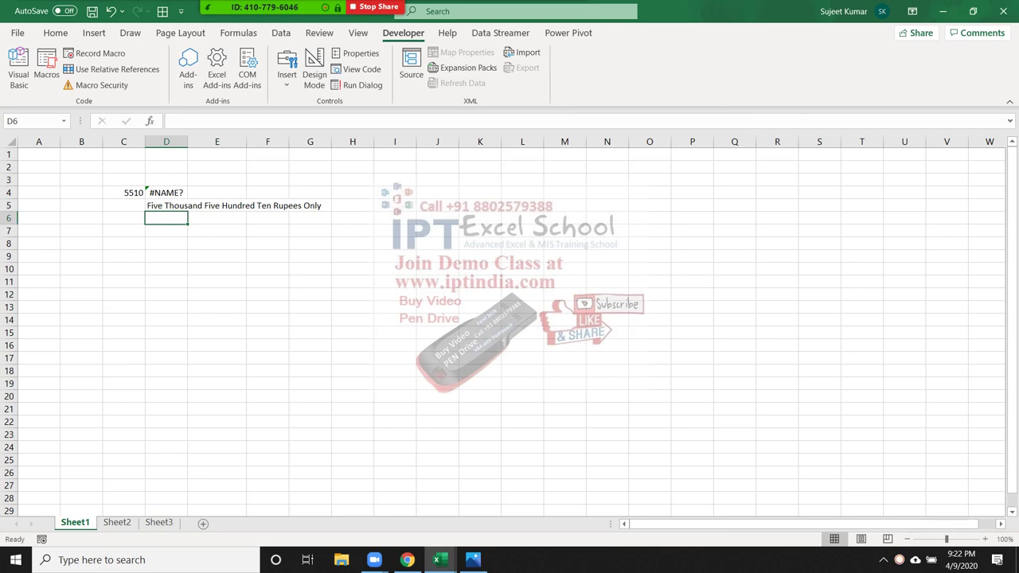
# Step: Start Save As for the workbook with Excel Add-in as the file type
pyautogui.click(217, 332)
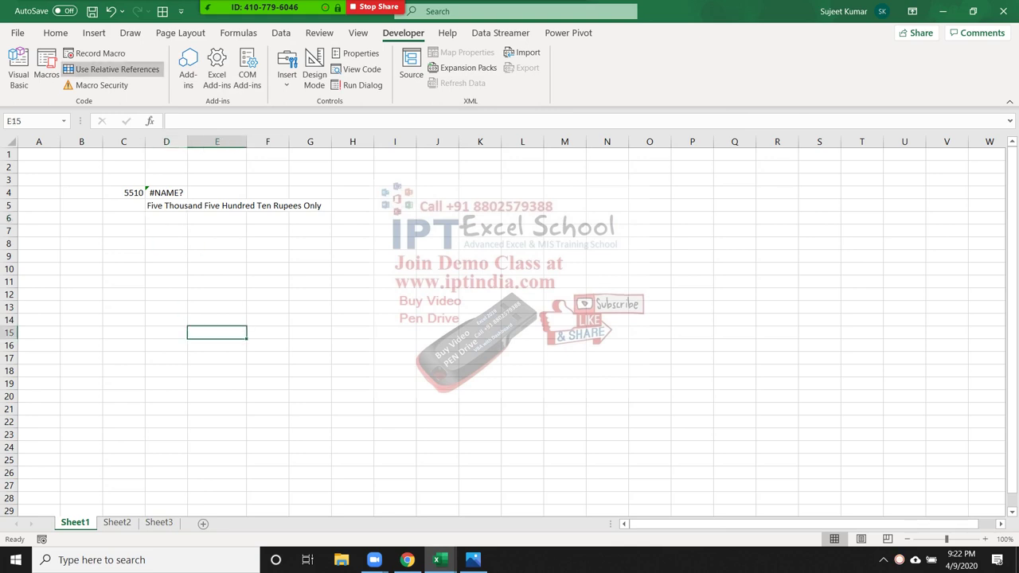
pyautogui.click(18, 32)
pyautogui.click(42, 209)
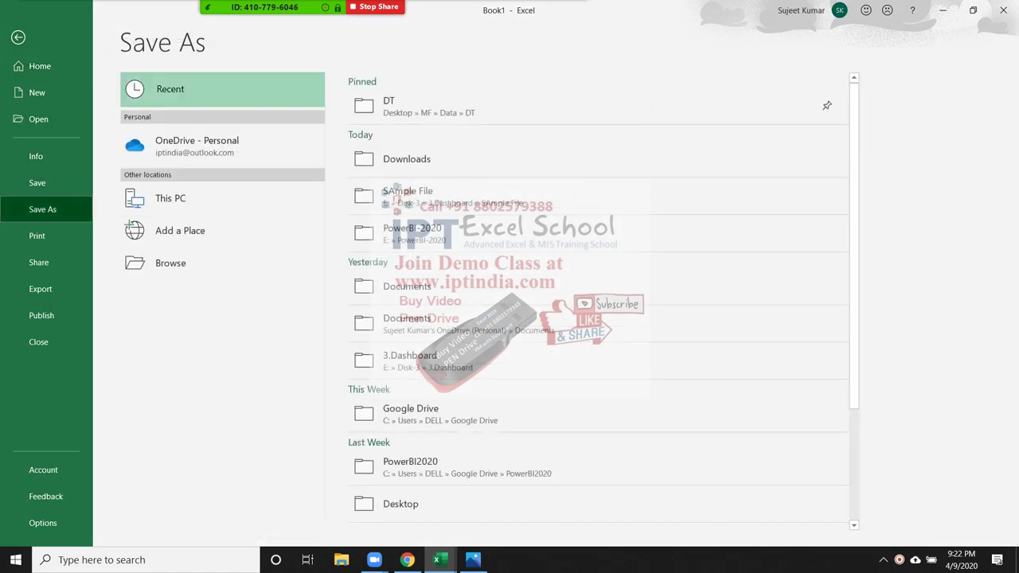
pyautogui.click(170, 263)
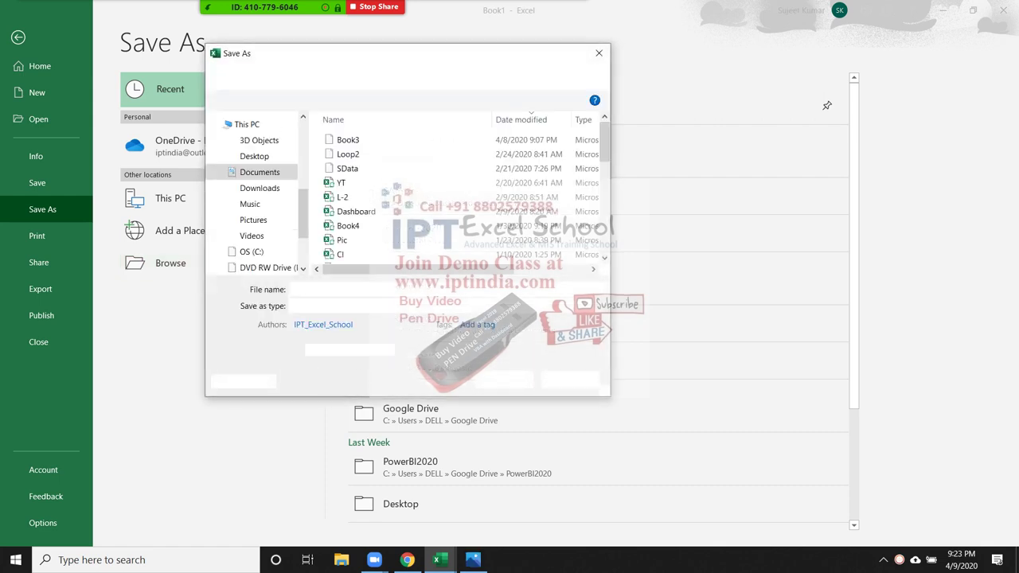
pyautogui.click(346, 306)
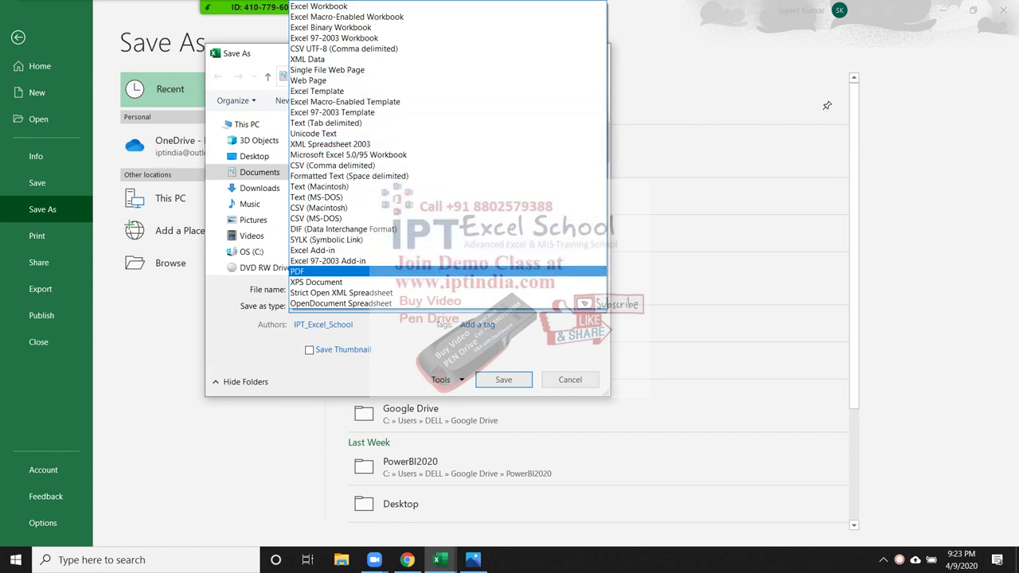
pyautogui.click(312, 250)
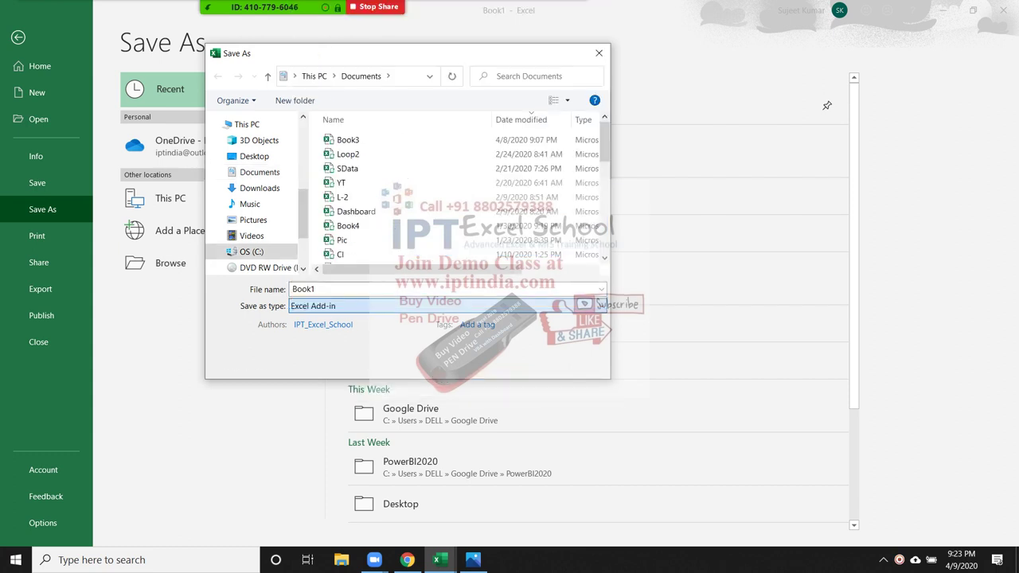
# Step: Set the save location to Desktop\MF and the file name to Fun
pyautogui.click(254, 156)
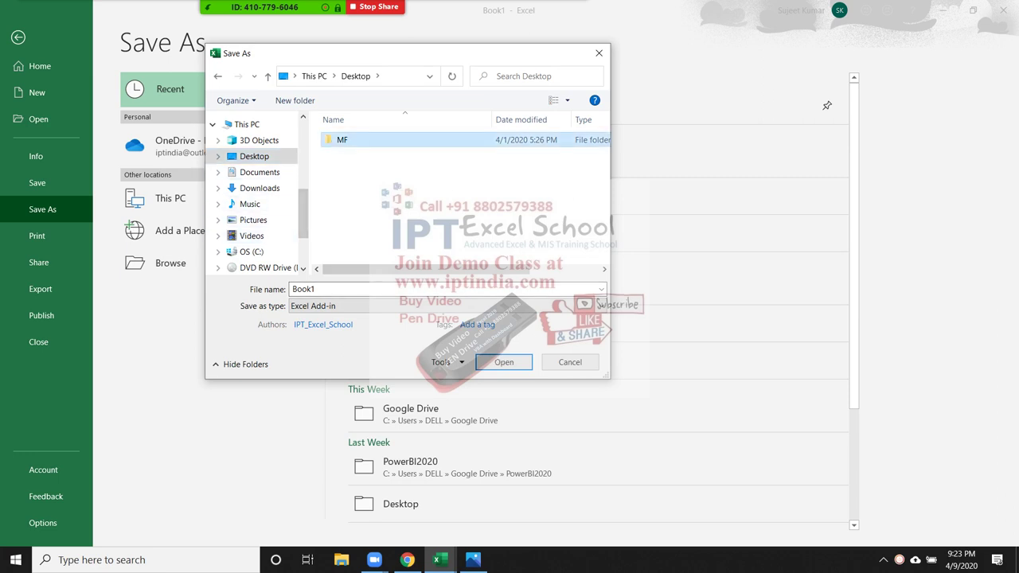
pyautogui.doubleClick(343, 140)
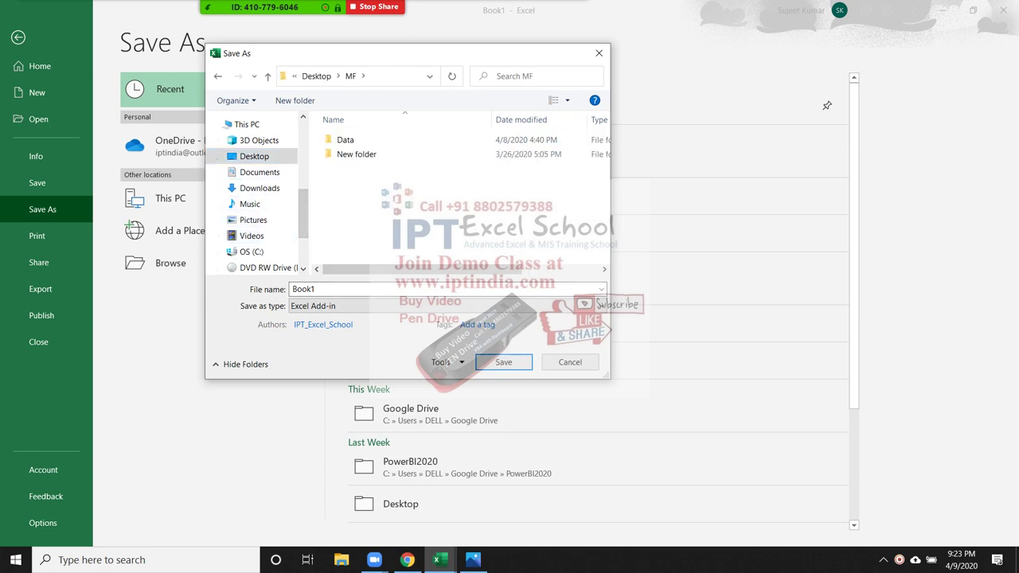
pyautogui.doubleClick(302, 289)
pyautogui.write('CWN')
pyautogui.press('BackSpace')
pyautogui.press('BackSpace')
pyautogui.press('BackSpace')
pyautogui.write('Fun')
# Step: Save the Fun add-in and close Book1, dismissing the save-changes prompt
pyautogui.click(503, 362)
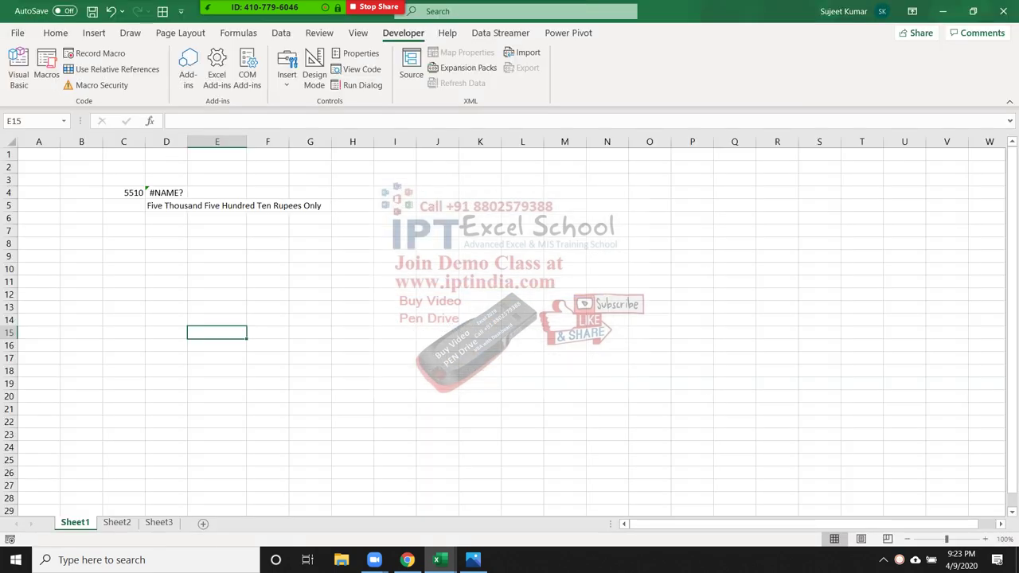
pyautogui.click(1001, 12)
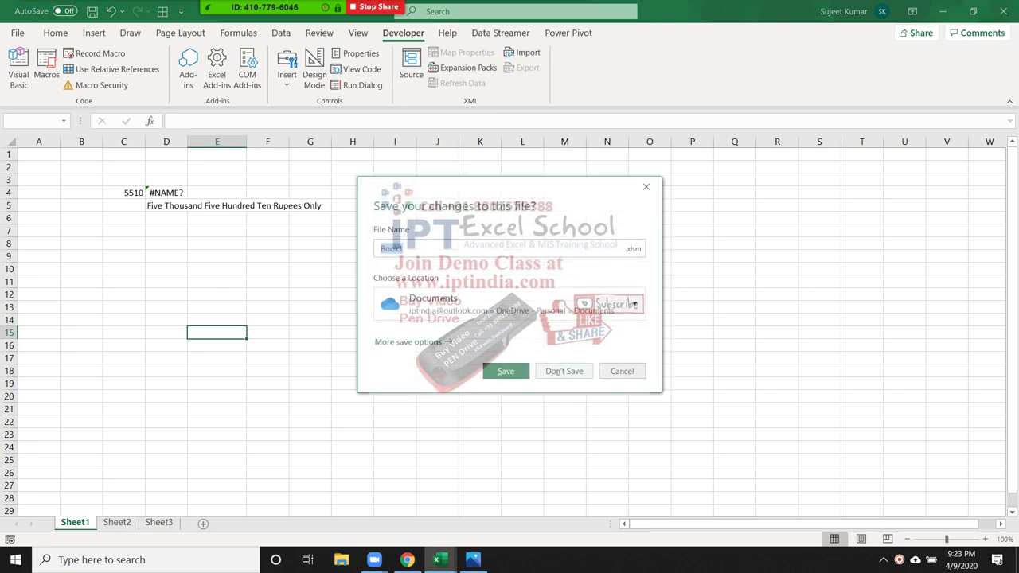
pyautogui.press('Escape')
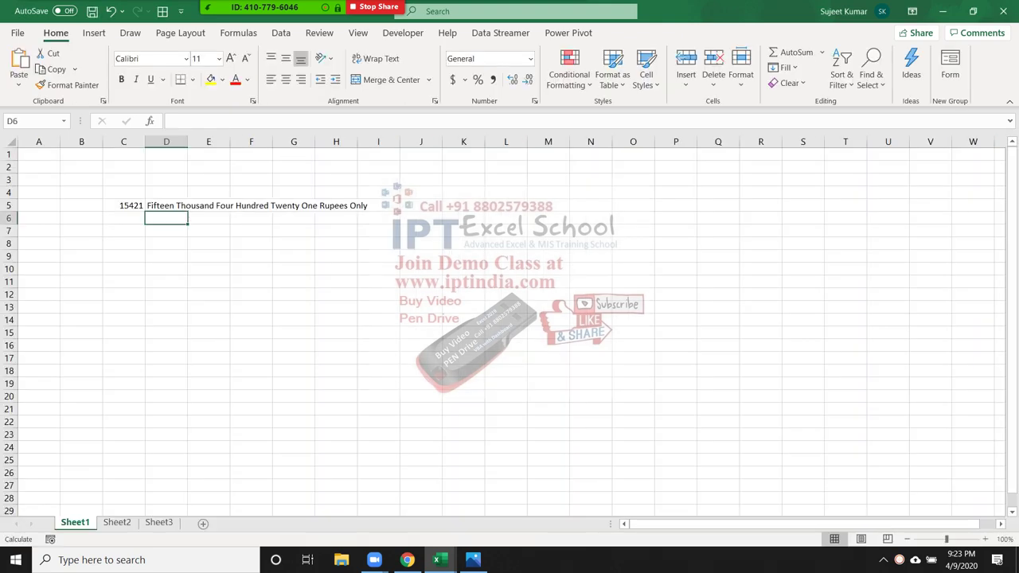
# Step: Return to Book2 and re-enter D5's =Book1!cwn(C5) formula
pyautogui.click(505, 293)
pyautogui.click(166, 205)
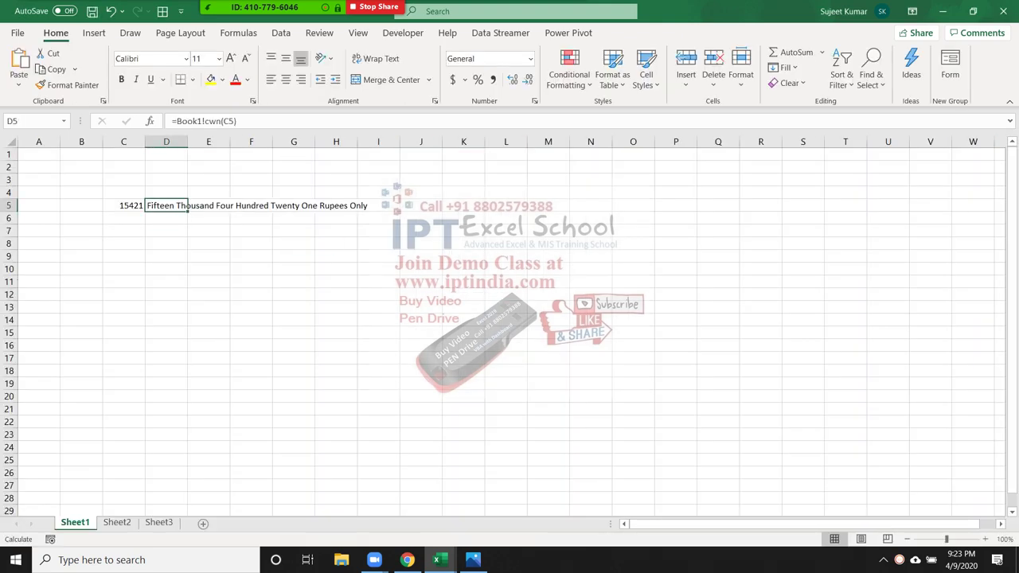
pyautogui.doubleClick(177, 205)
pyautogui.press('Return')
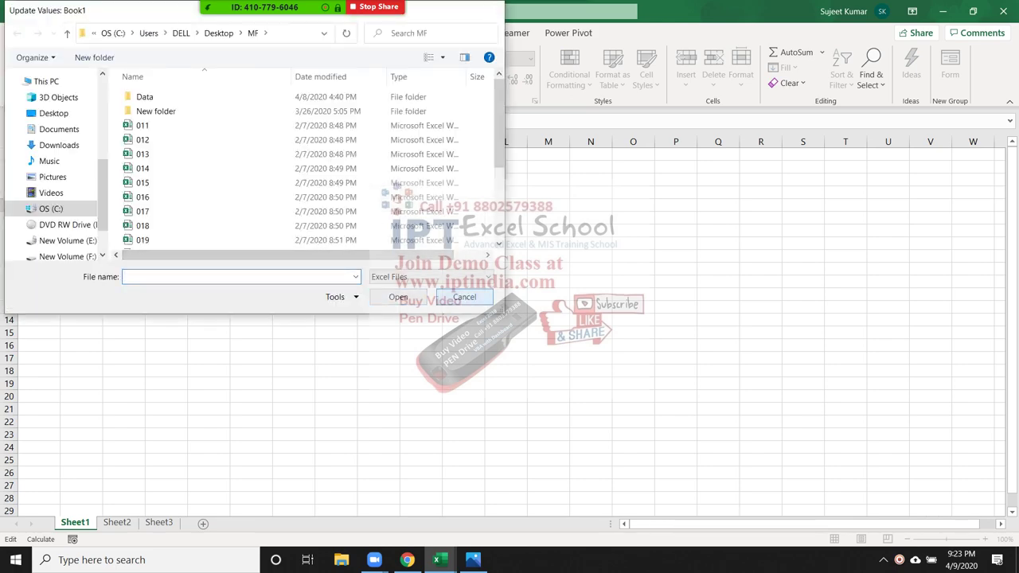
# Step: Cancel the Update Values prompt, delete D5's broken Book1 formula, and show the File start page
pyautogui.click(464, 297)
pyautogui.click(166, 205)
pyautogui.press('Delete')
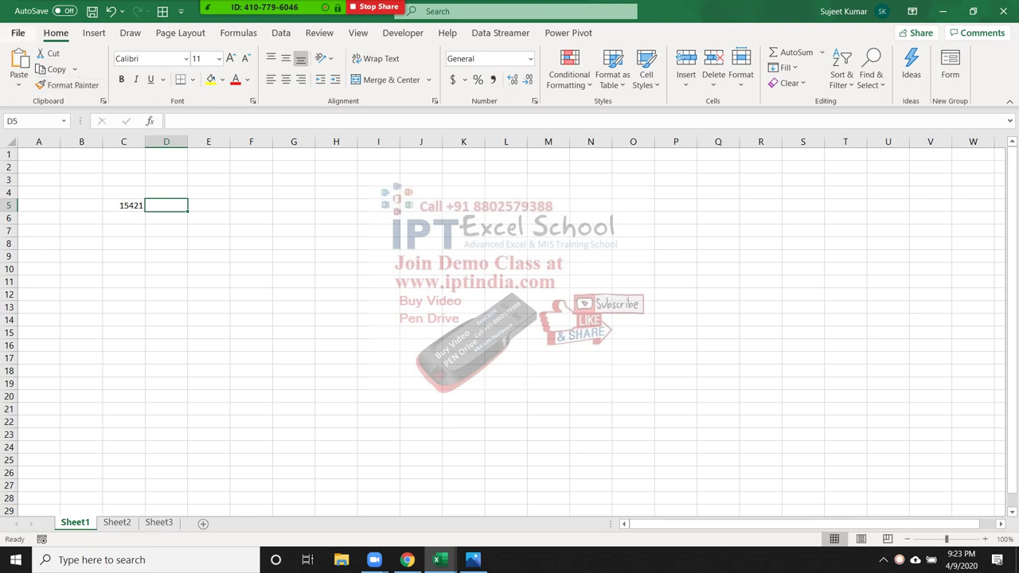
pyautogui.hotkey('alt', 'f')
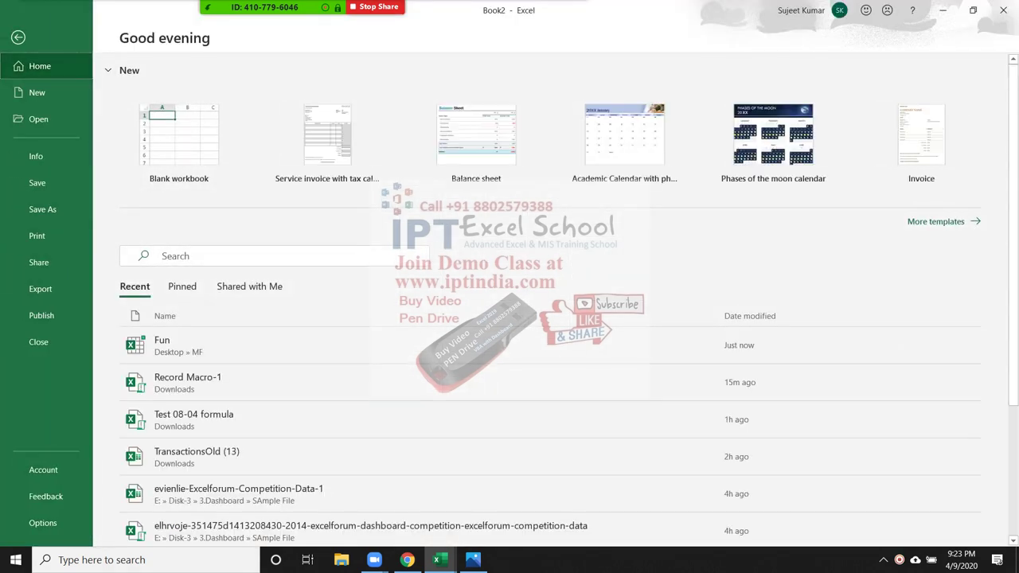
pyautogui.press('super+d')
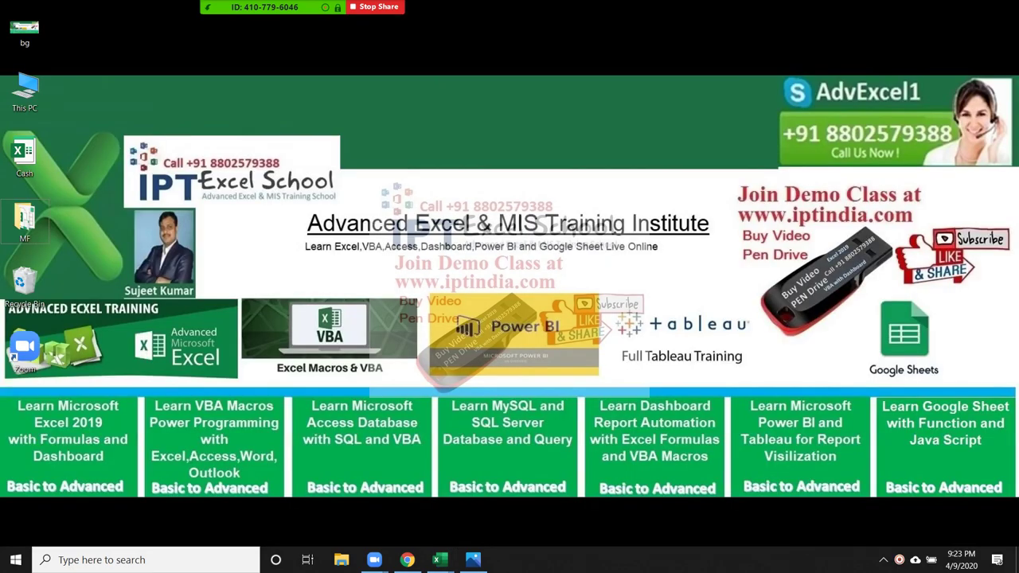
pyautogui.doubleClick(24, 219)
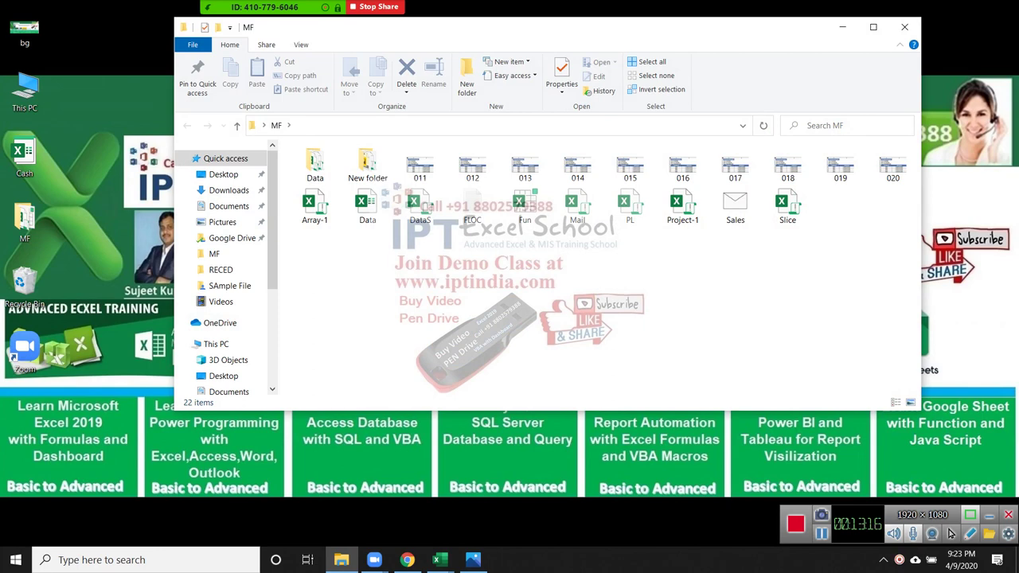
pyautogui.click(525, 205)
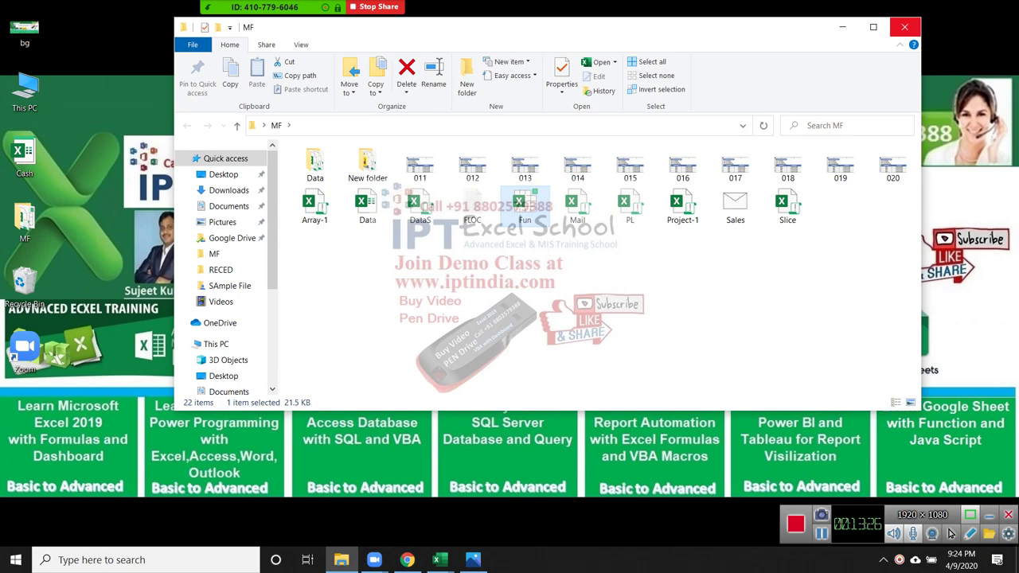
pyautogui.click(904, 27)
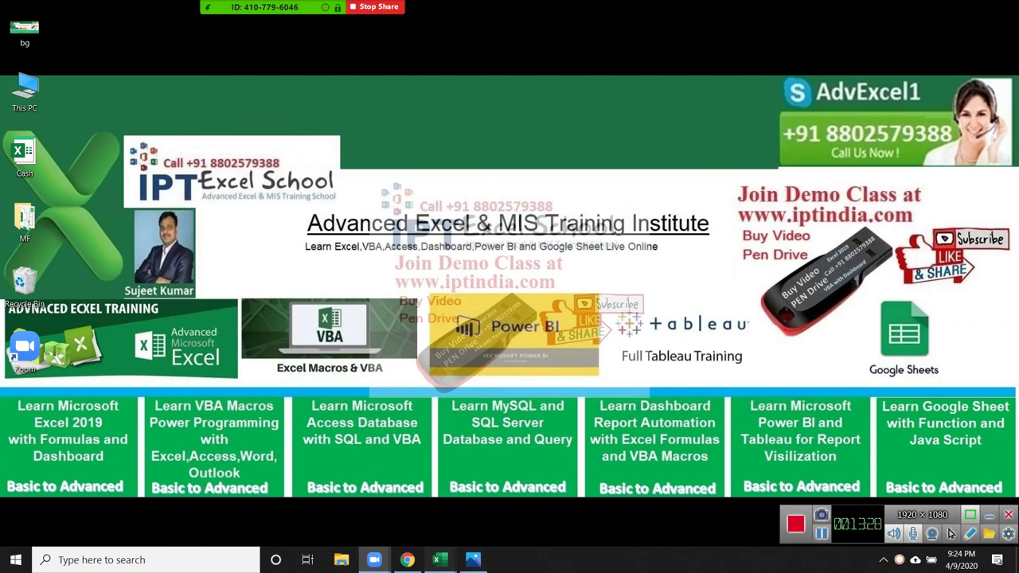
pyautogui.click(514, 502)
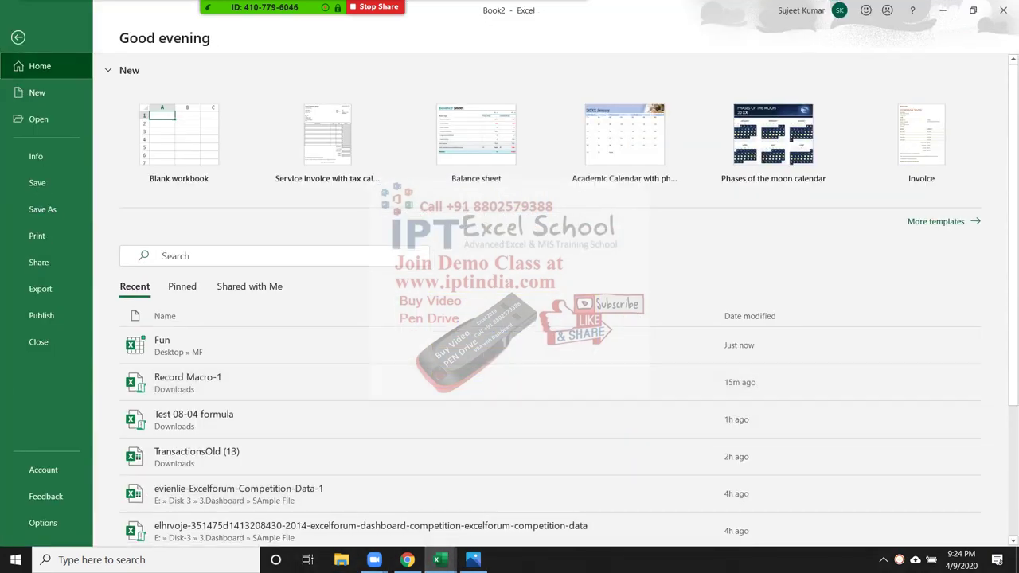
# Step: Add and enable the Fun add-in from Desktop\MF, unticking Excel Password Remover PRO
pyautogui.click(43, 523)
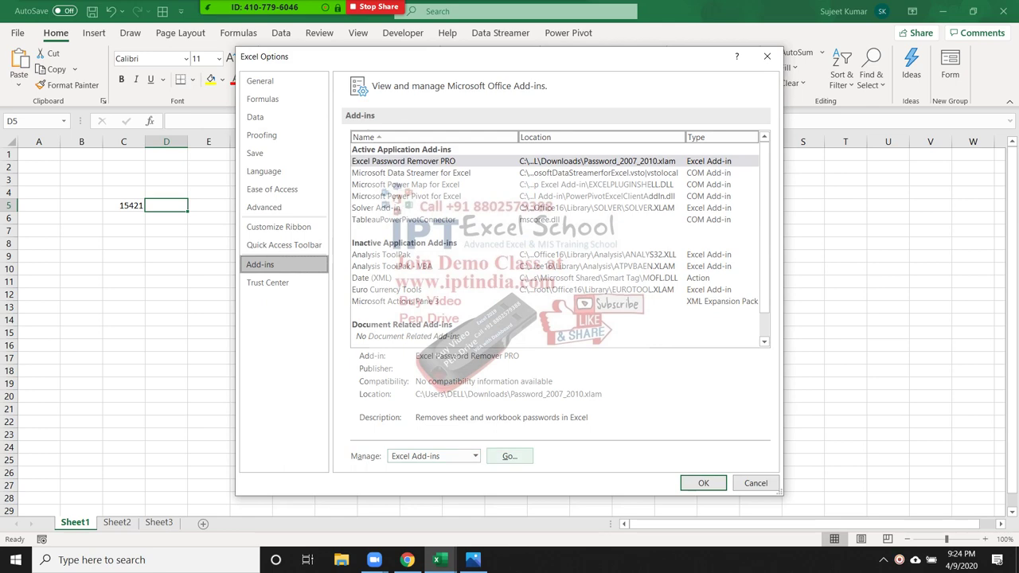
pyautogui.click(509, 456)
pyautogui.click(764, 301)
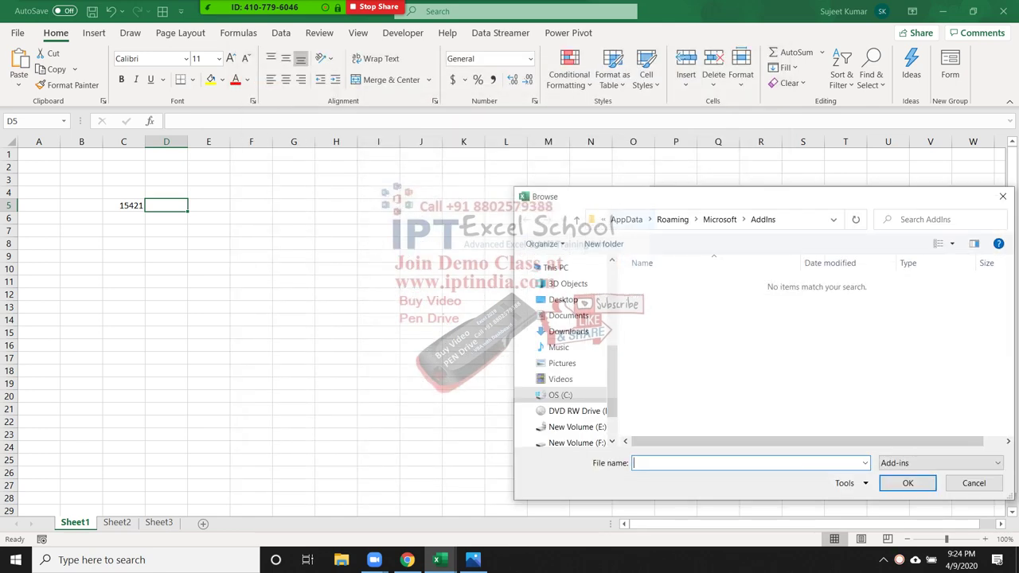
pyautogui.click(226, 244)
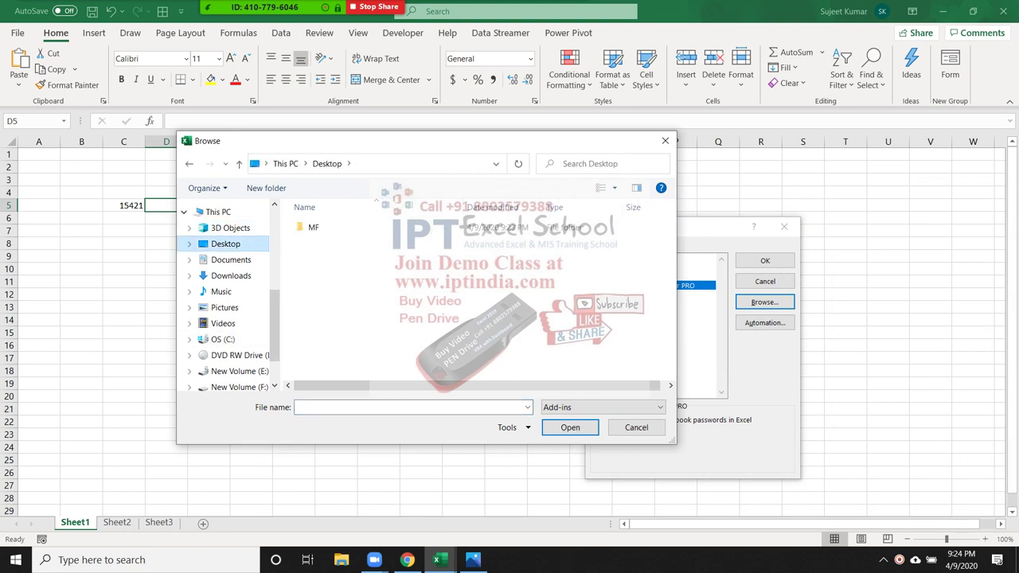
pyautogui.doubleClick(313, 227)
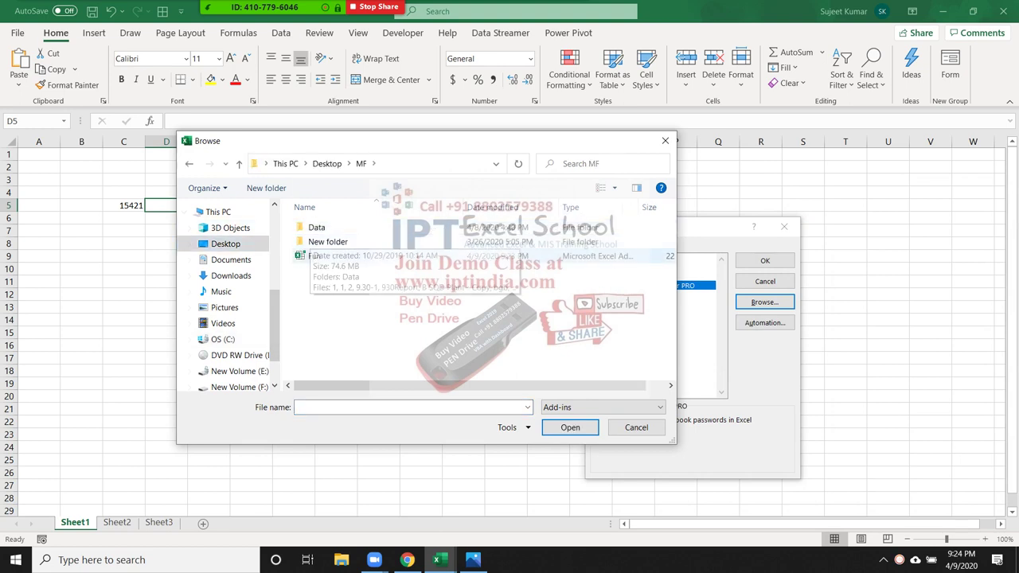
pyautogui.click(313, 255)
pyautogui.click(570, 427)
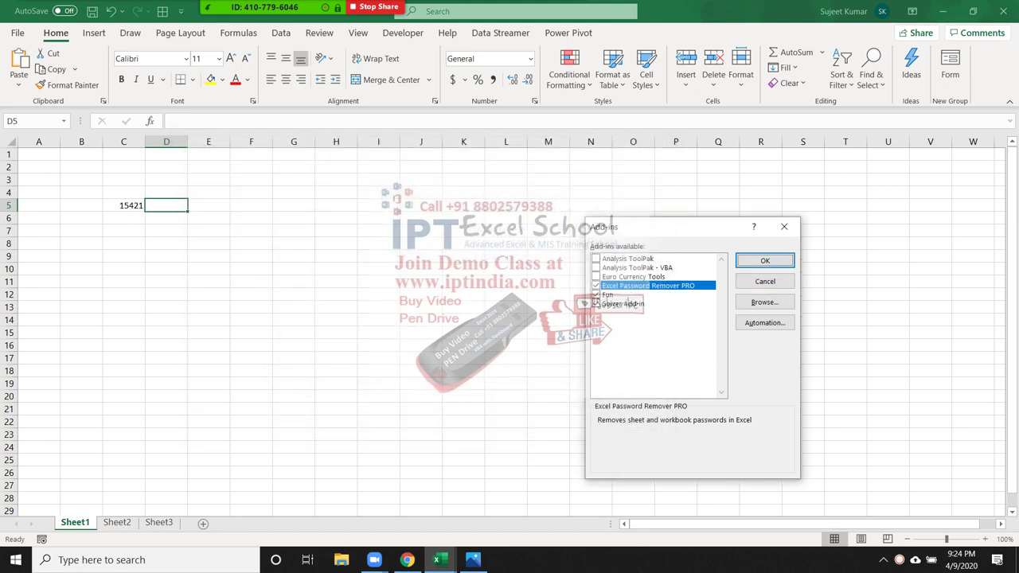
pyautogui.press('space')
pyautogui.press('space')
pyautogui.press('Return')
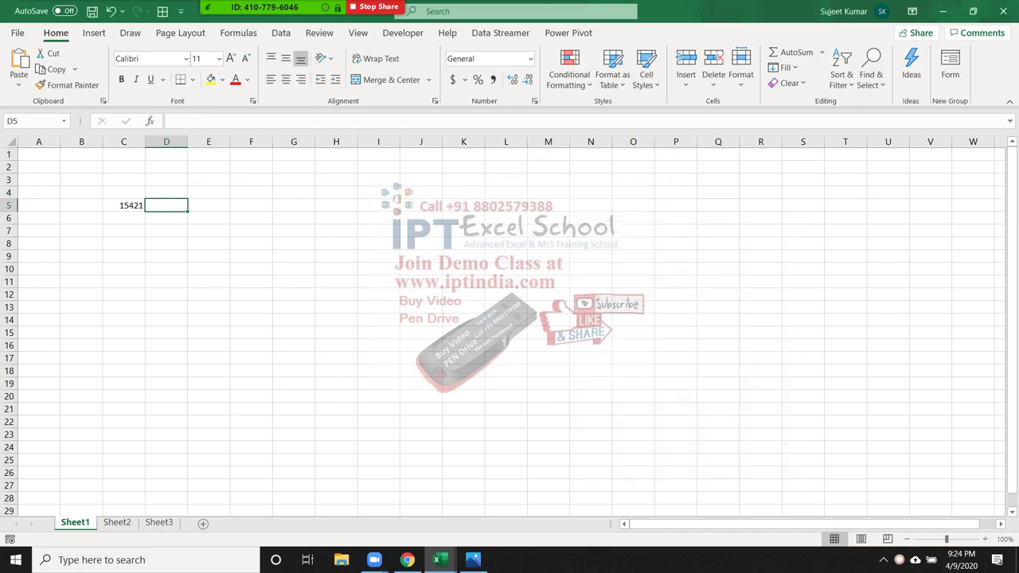
# Step: Enter =cwn(C5) in D5 to test the installed Fun add-in
pyautogui.write('=')
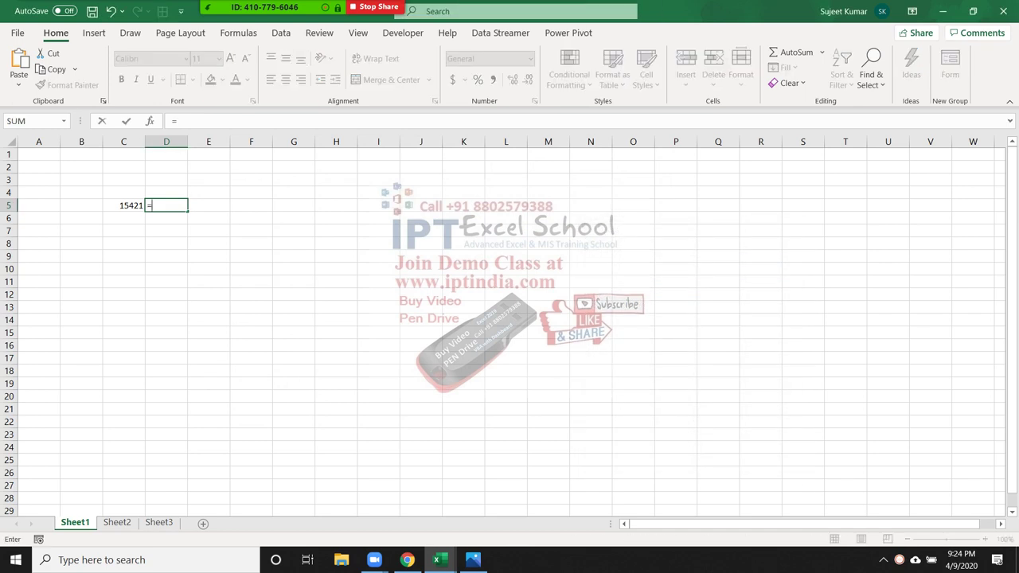
pyautogui.write('cwn')
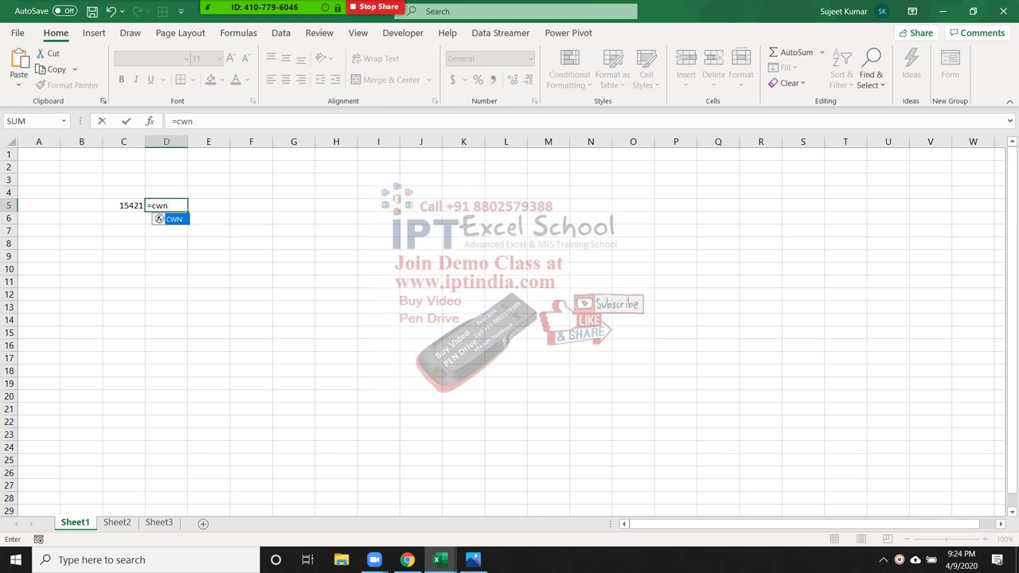
pyautogui.write('(C5)')
pyautogui.hotkey('ctrl', 'Return')
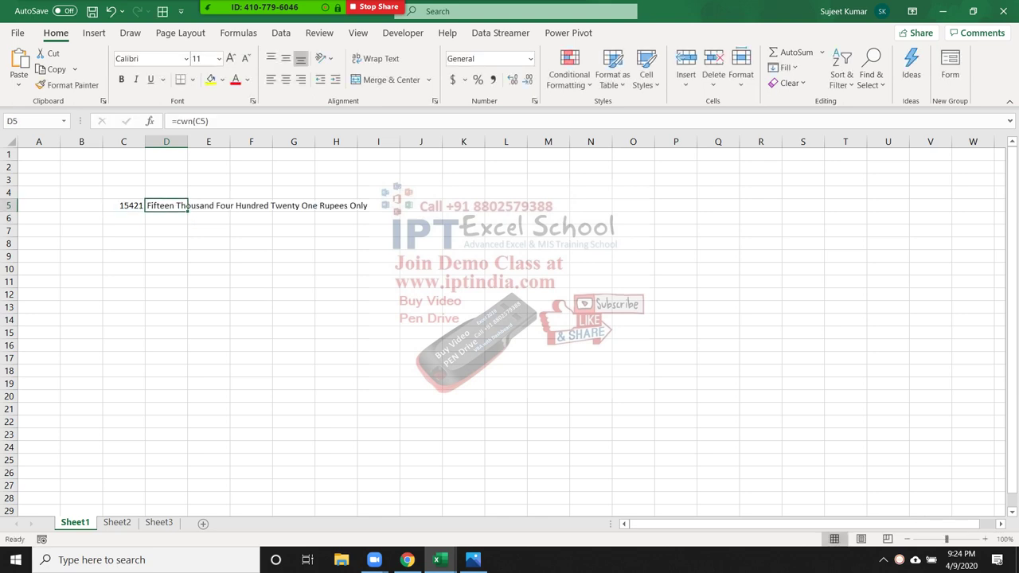
pyautogui.press('Down')
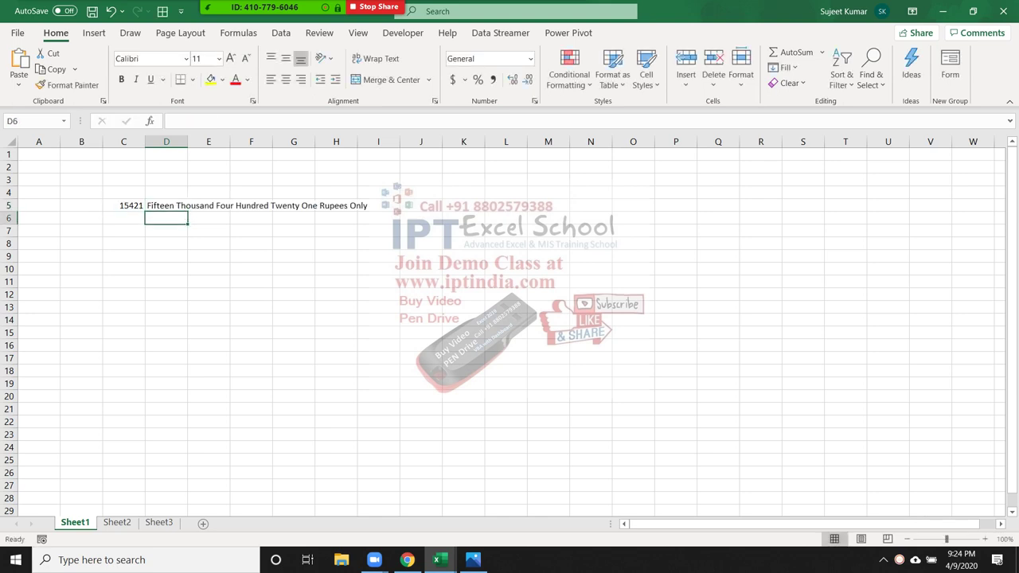
pyautogui.click(294, 344)
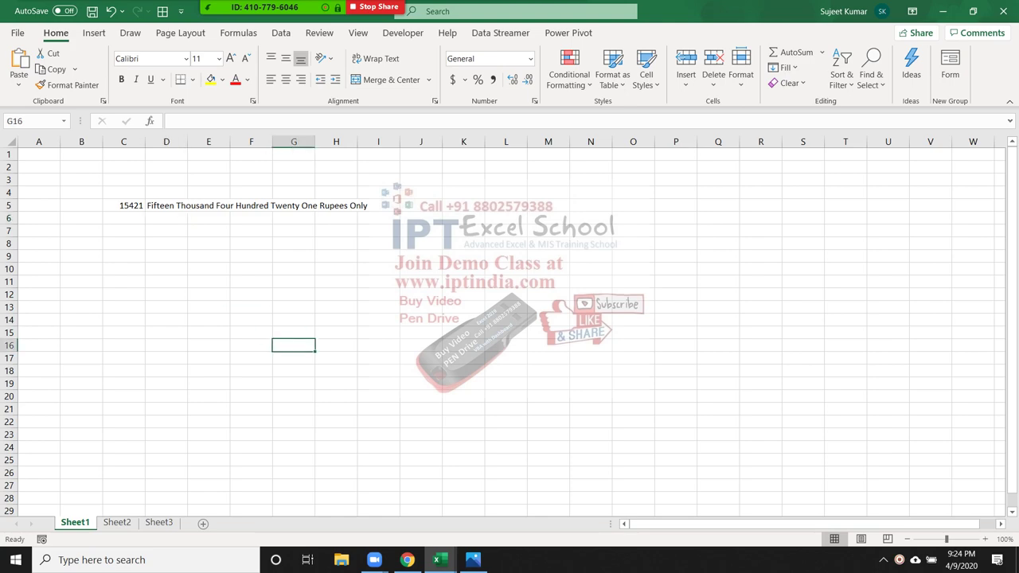
pyautogui.press('super+i')
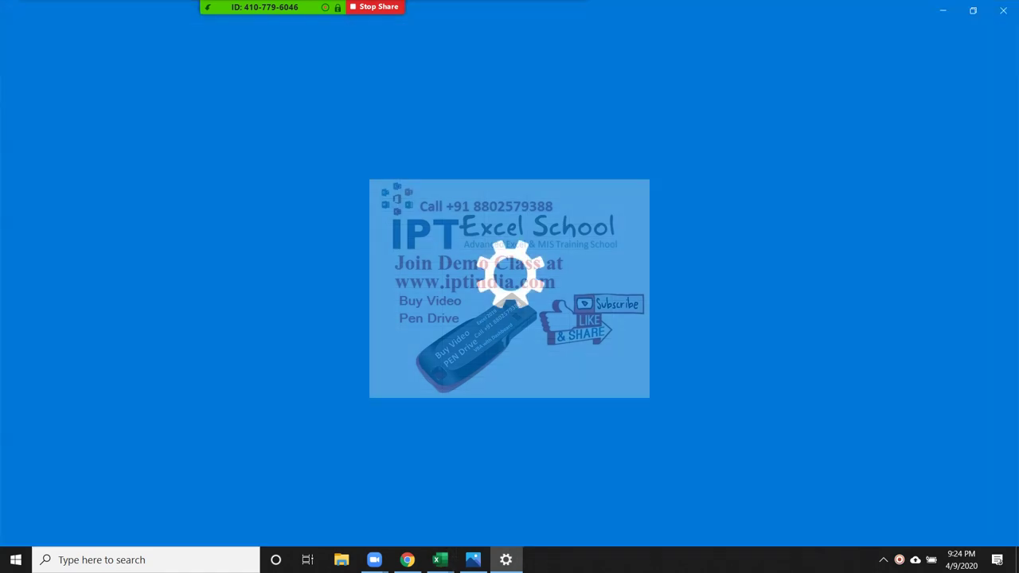
pyautogui.click(1003, 10)
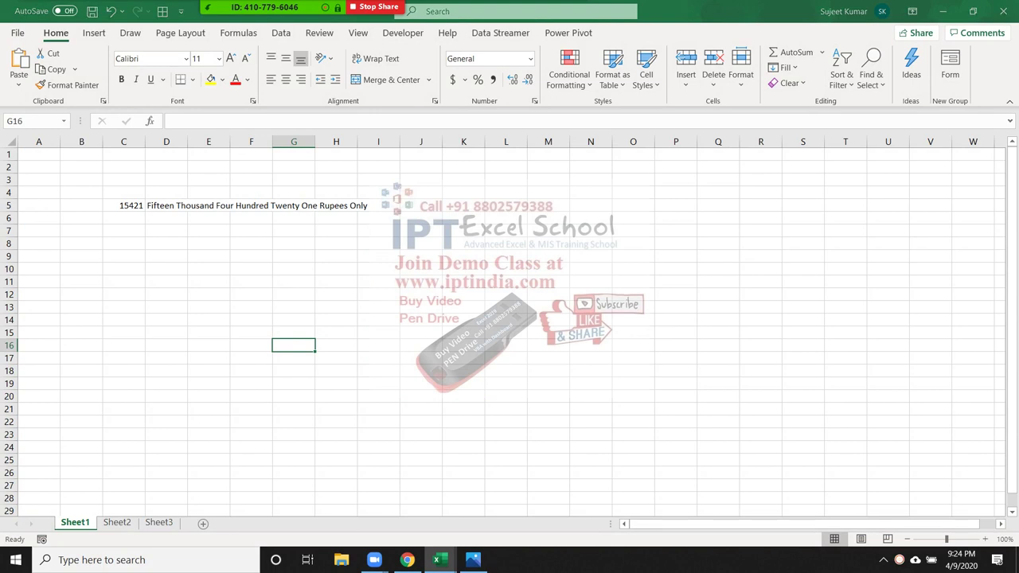
# Step: In a new workbook, put 1542 in D7 and spell it in E7 with =cwn(D7), then check the Macros list
pyautogui.hotkey('ctrl', 'n')
pyautogui.click(167, 230)
pyautogui.write('1542')
pyautogui.press('Tab')
pyautogui.write('=')
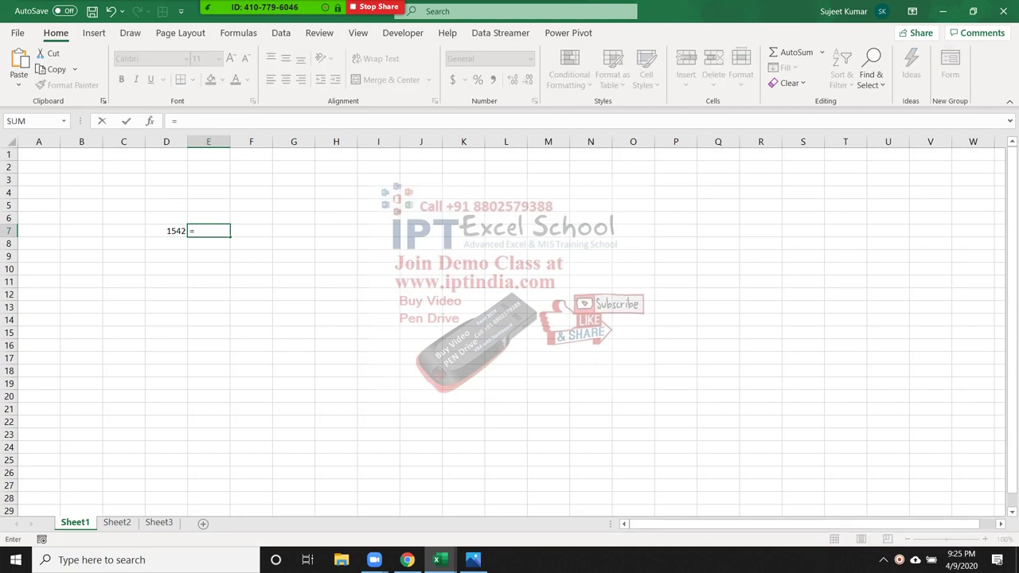
pyautogui.write('cw')
pyautogui.press('Tab')
pyautogui.press('Left')
pyautogui.press('Return')
pyautogui.press('Up')
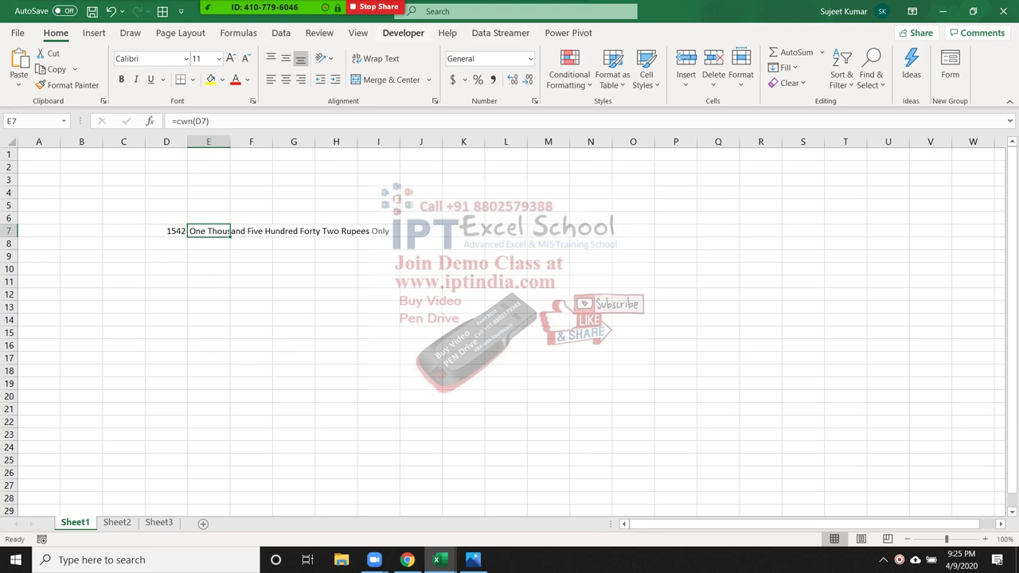
pyautogui.click(403, 32)
pyautogui.click(46, 70)
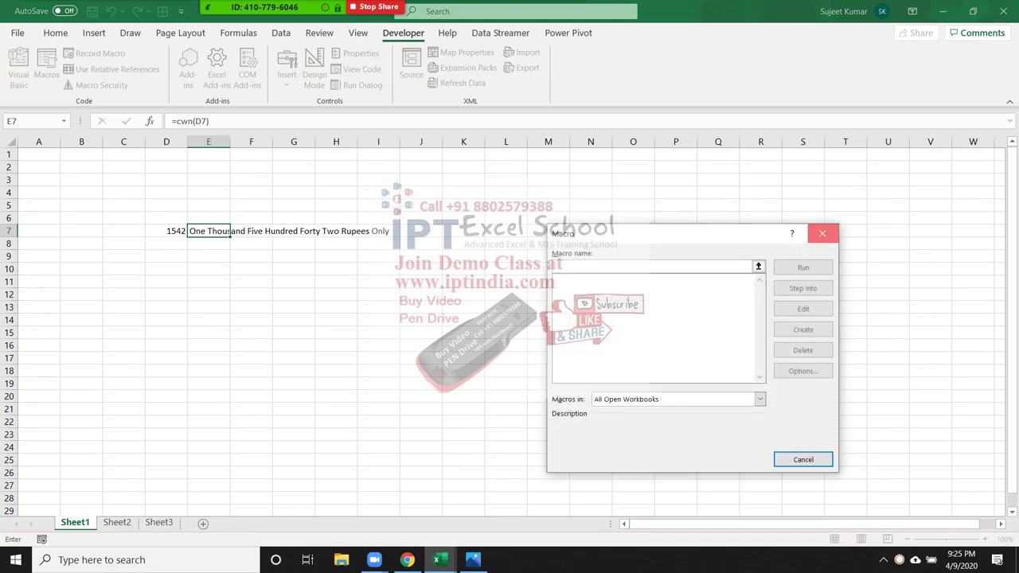
# Step: Close the Macros dialog and minimize both Excel workbooks to reach the desktop
pyautogui.click(822, 233)
pyautogui.click(548, 243)
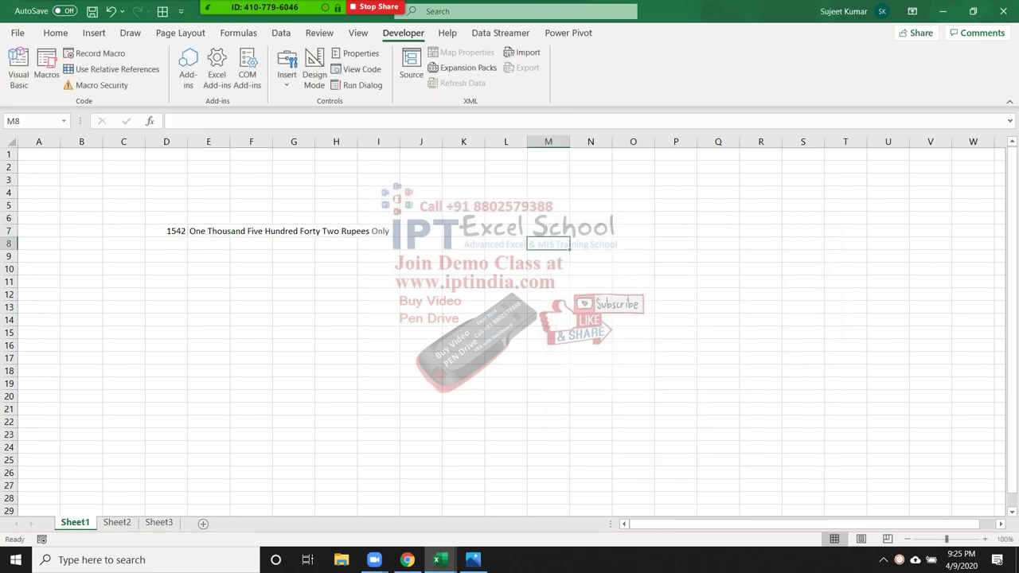
pyautogui.click(942, 11)
pyautogui.click(942, 11)
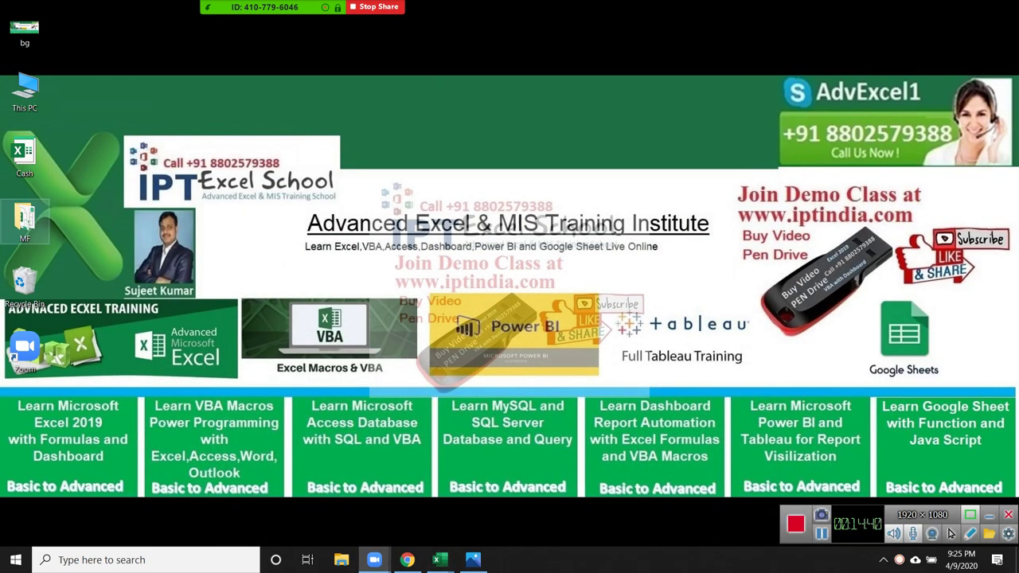
# Step: Locate the Fun add-in file in the desktop MF folder, then switch to the VBA editor
pyautogui.doubleClick(25, 217)
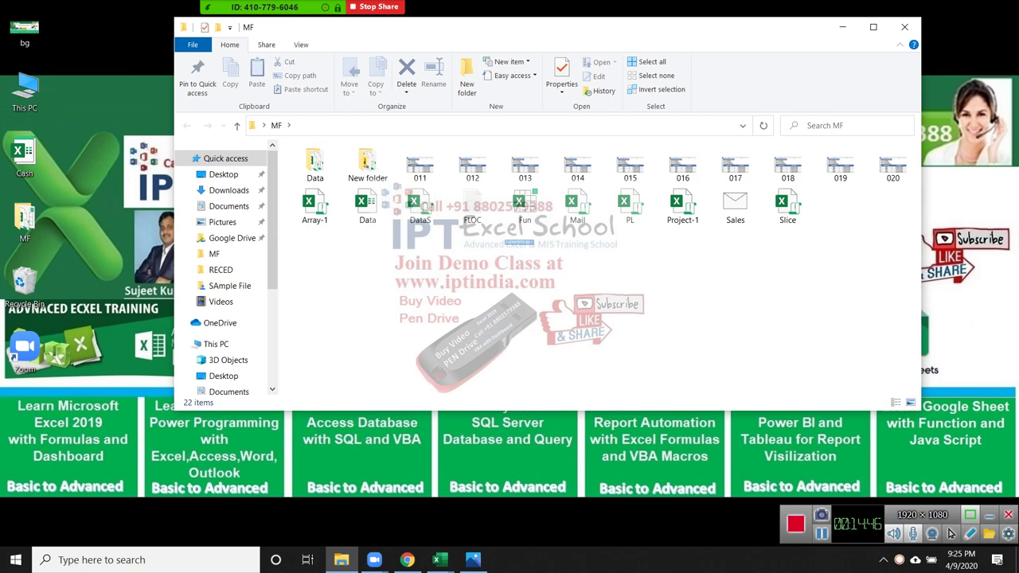
pyautogui.click(525, 208)
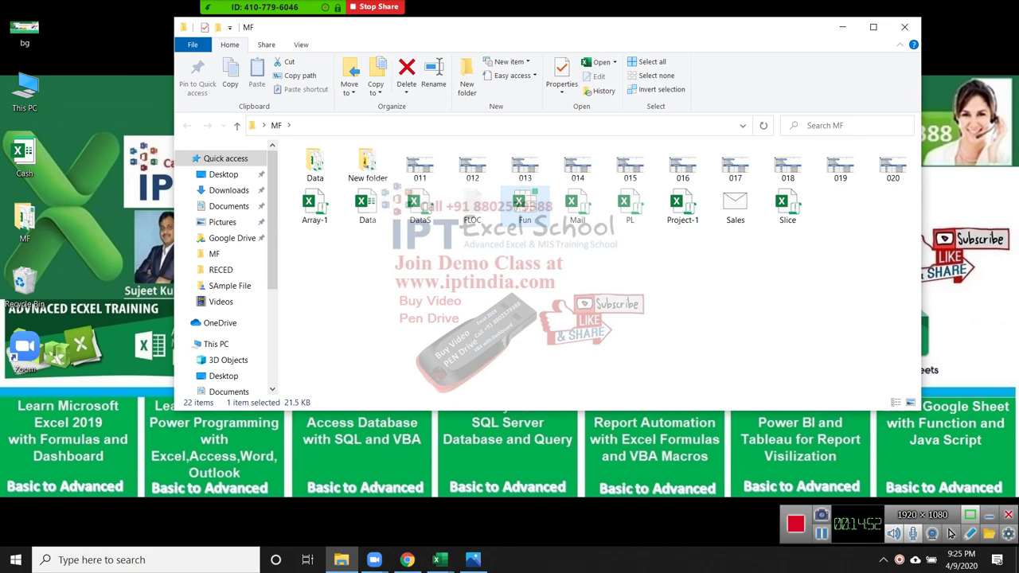
pyautogui.click(904, 27)
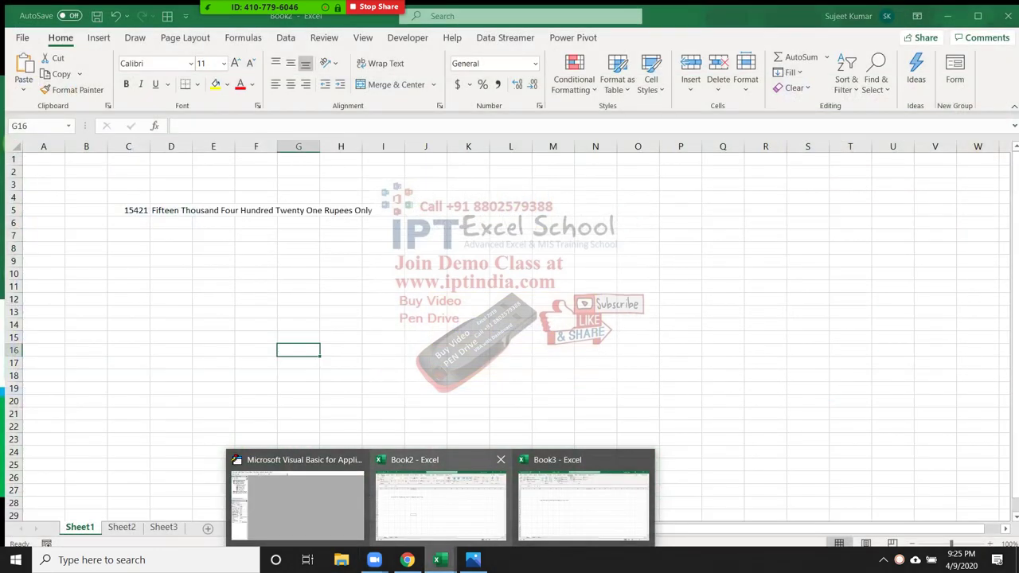
pyautogui.click(297, 493)
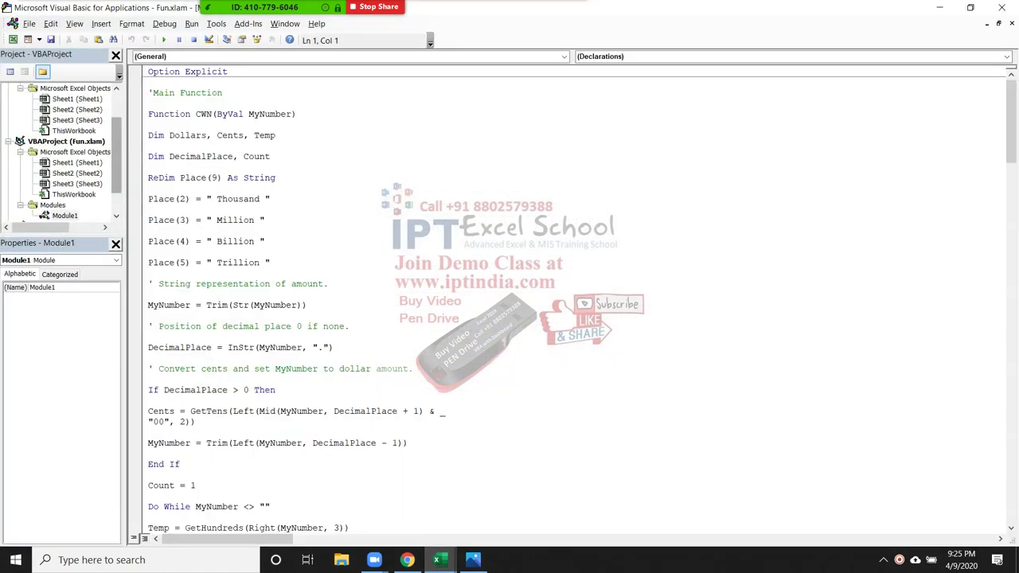
# Step: Collapse the VBA project tree and open Module1 under Fun.xlam
pyautogui.scroll(2, 61, 152)
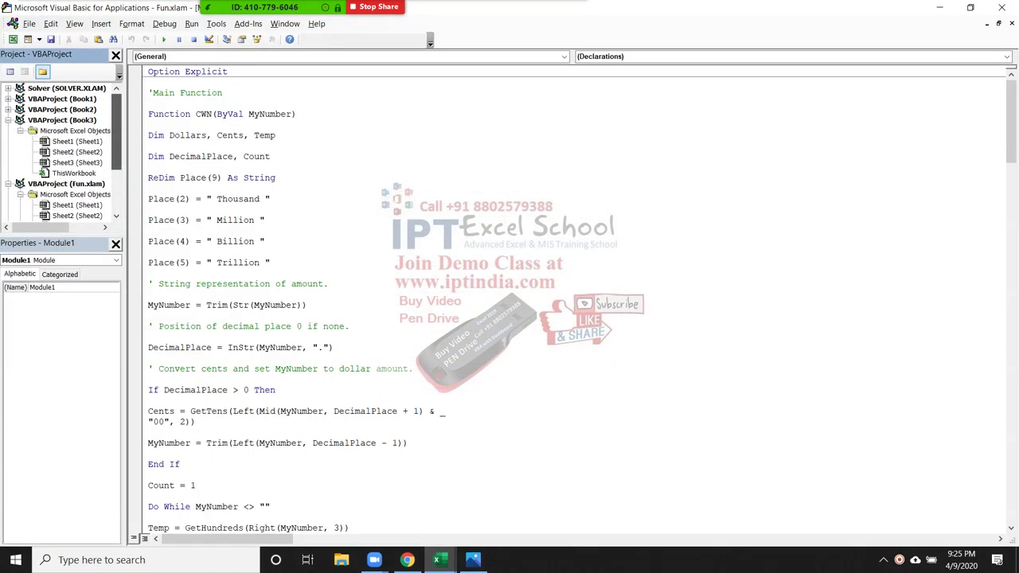
pyautogui.press('Left')
pyautogui.press('Left')
pyautogui.hotkey('ctrl', 'F4')
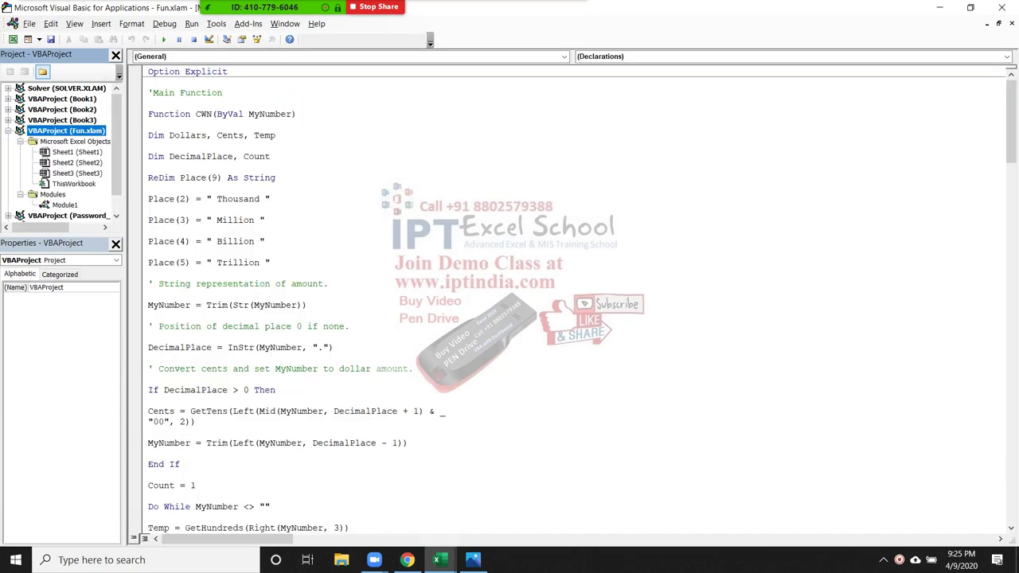
pyautogui.doubleClick(65, 204)
# Step: Scroll the number-to-words code down to the GetTens function and bring up the meeting chat
pyautogui.scroll(-3, 557, 294)
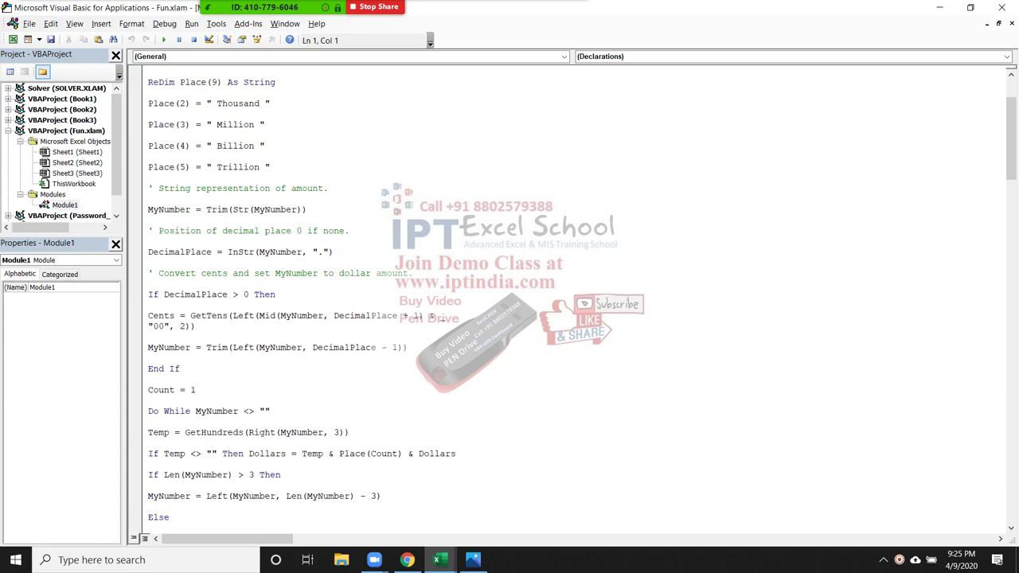
pyautogui.scroll(-10, 557, 294)
pyautogui.scroll(-10, 557, 295)
pyautogui.scroll(-10, 557, 295)
pyautogui.scroll(-3, 557, 294)
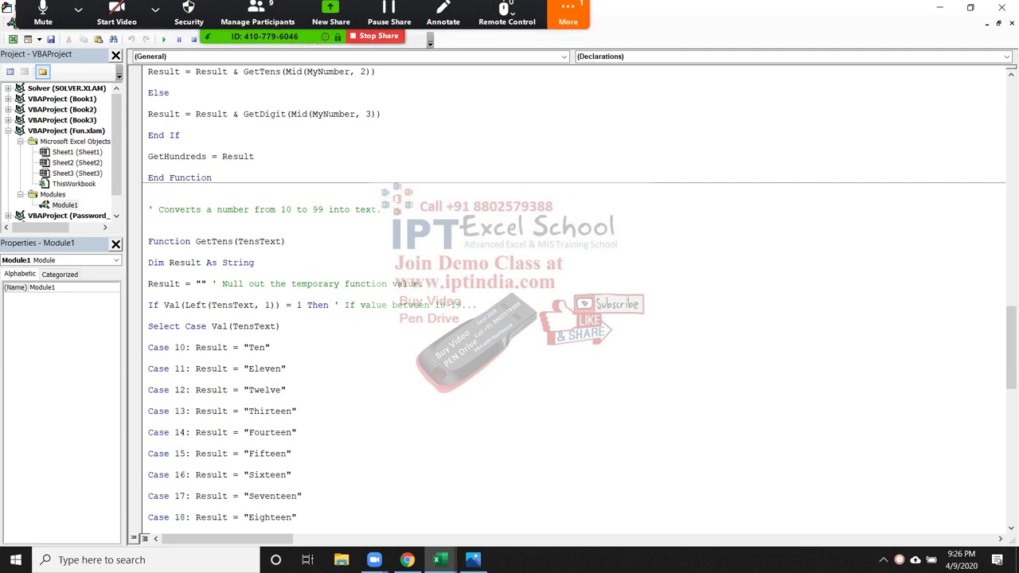
pyautogui.click(567, 16)
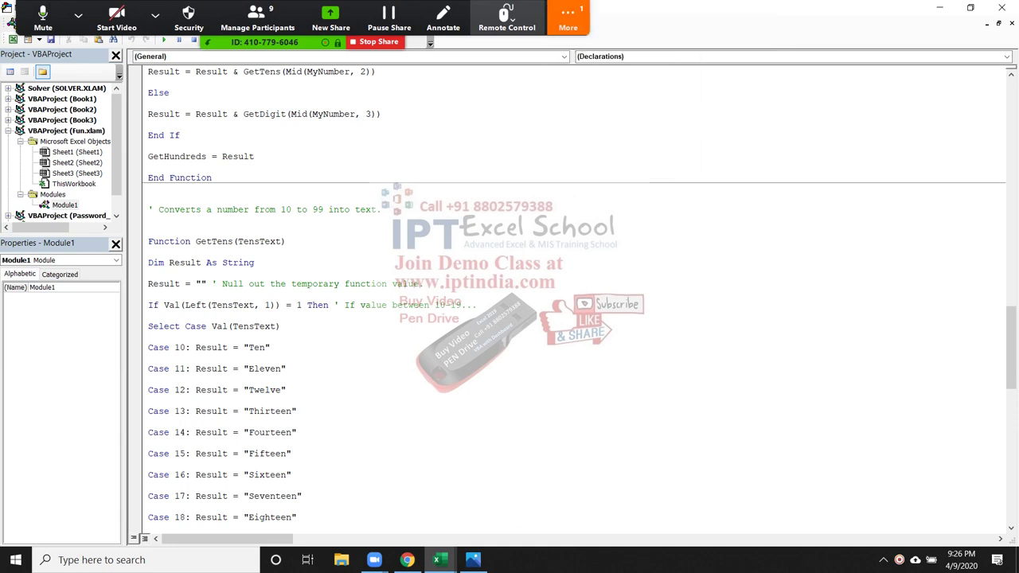
pyautogui.hotkey('alt', 'h')
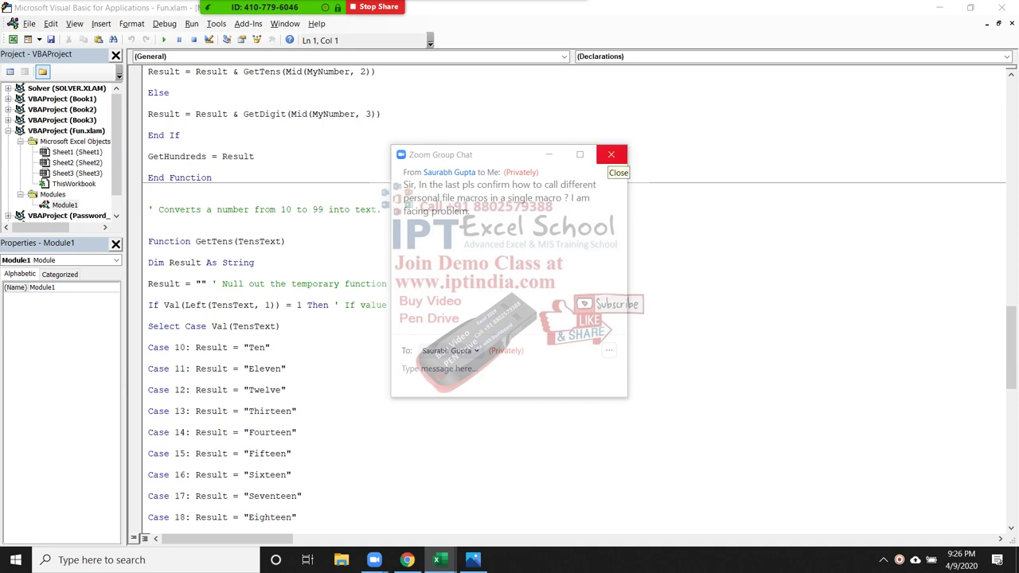
# Step: Close the meeting chat and the VBA editor to return to the sheet showing 15421 in words
pyautogui.click(610, 155)
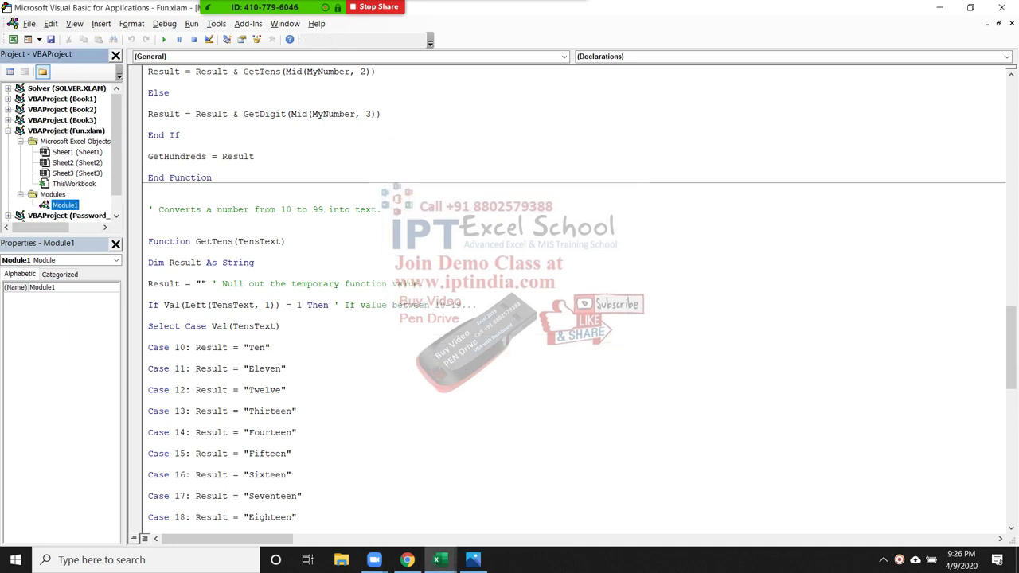
pyautogui.rightClick(64, 205)
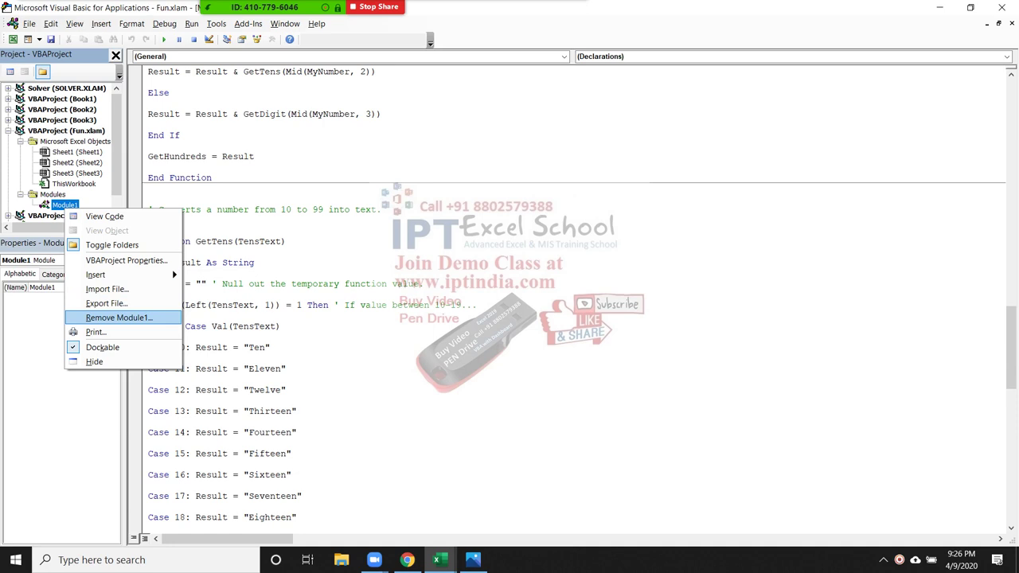
pyautogui.click(148, 315)
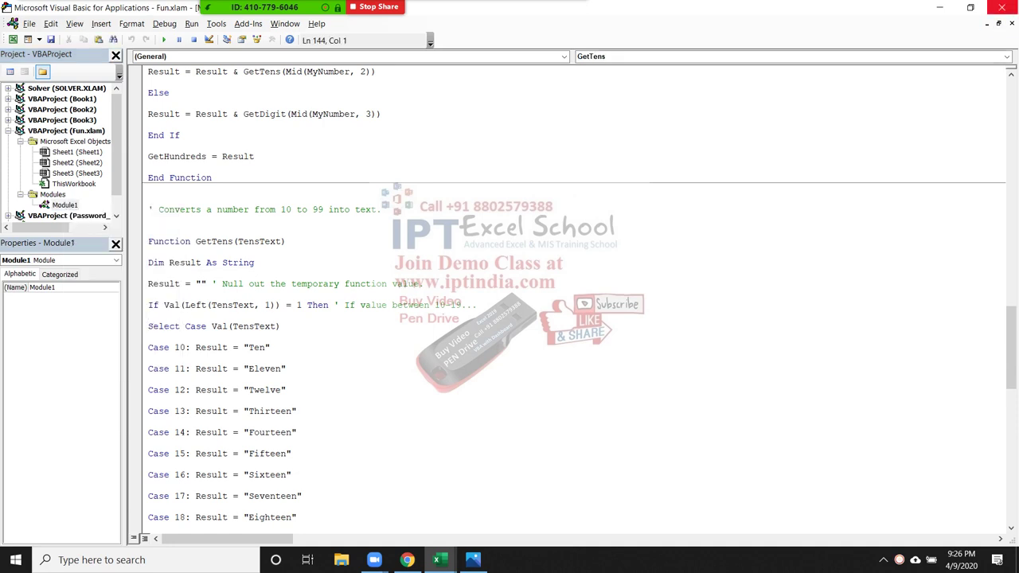
pyautogui.click(1001, 8)
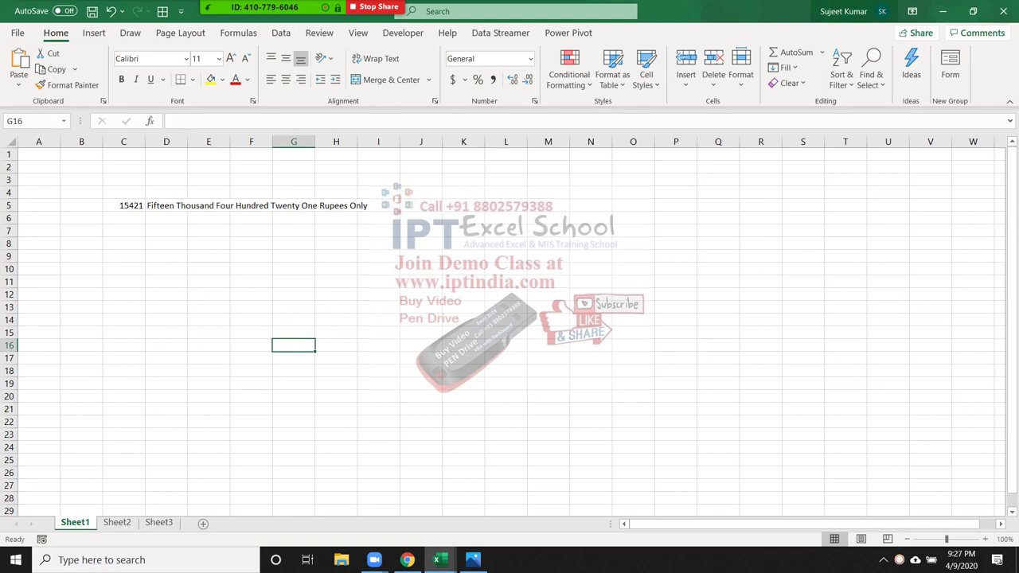
pyautogui.click(437, 559)
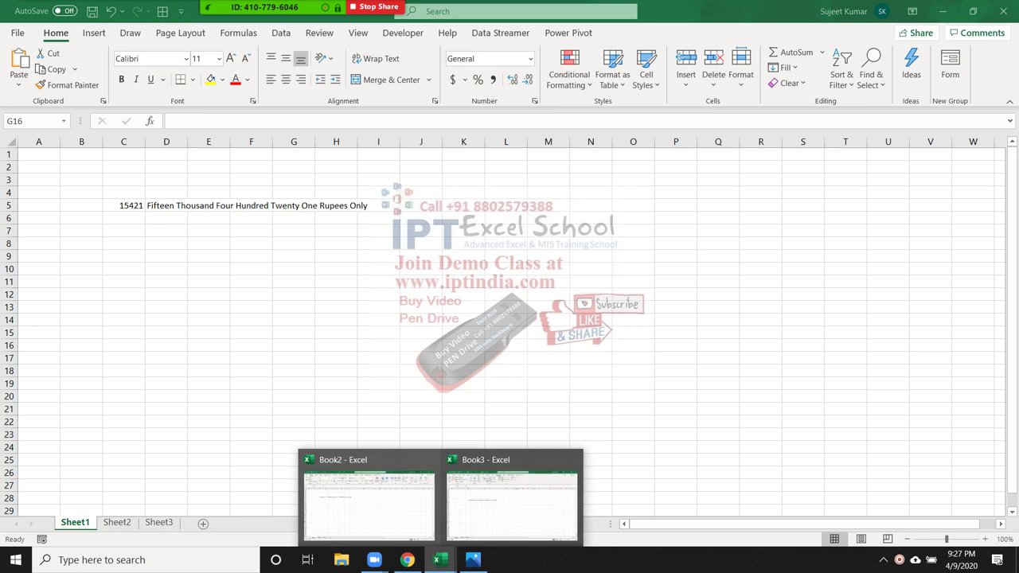
pyautogui.press('Escape')
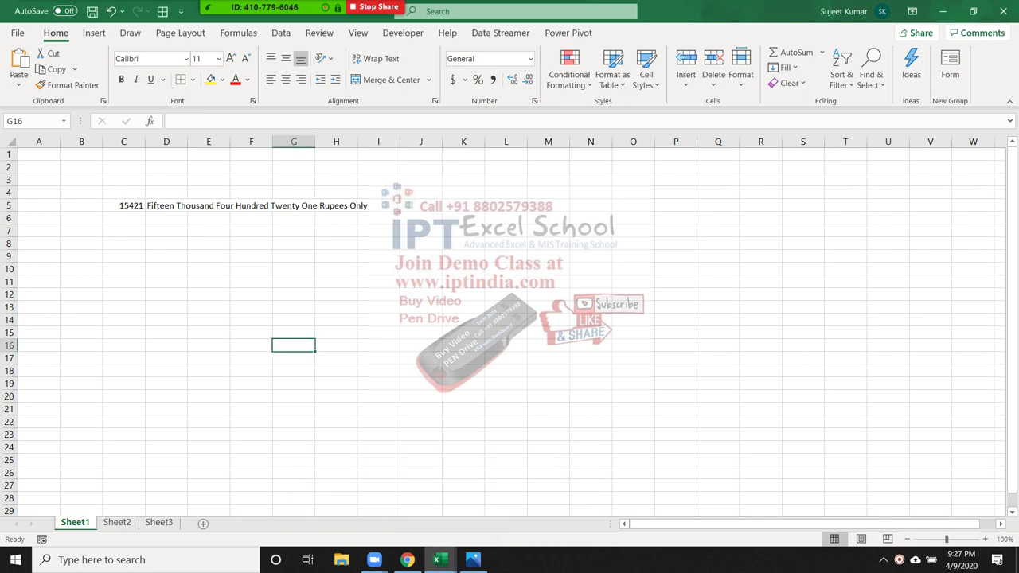
# Step: Check the Developer tab's Macros list, which is empty, and close it
pyautogui.click(403, 32)
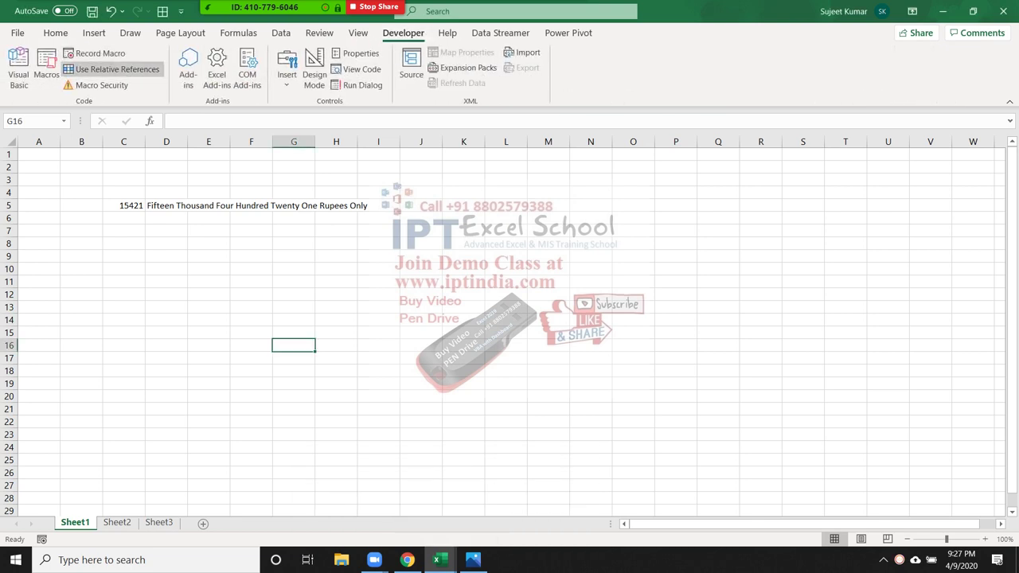
pyautogui.click(46, 68)
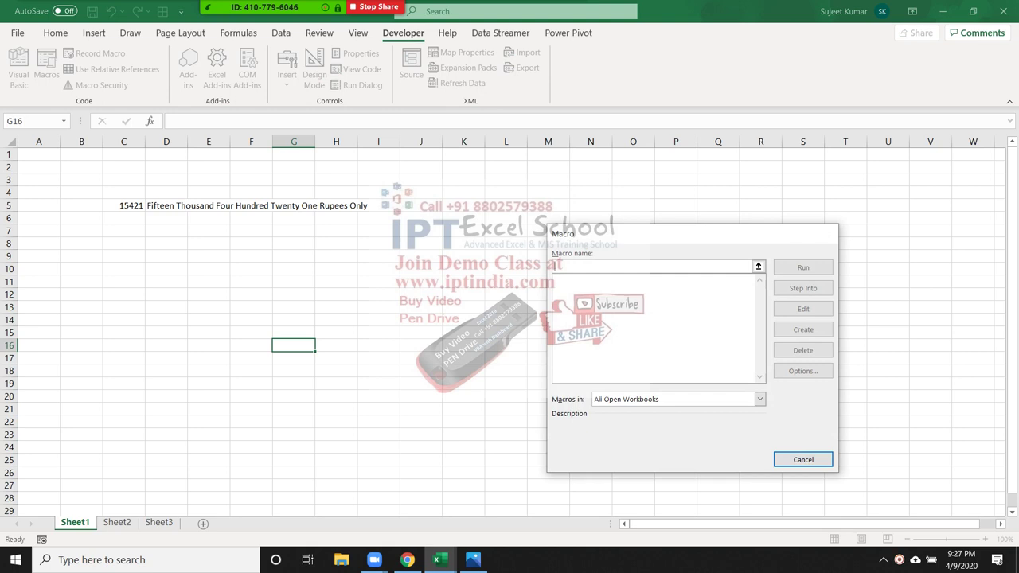
pyautogui.press('Escape')
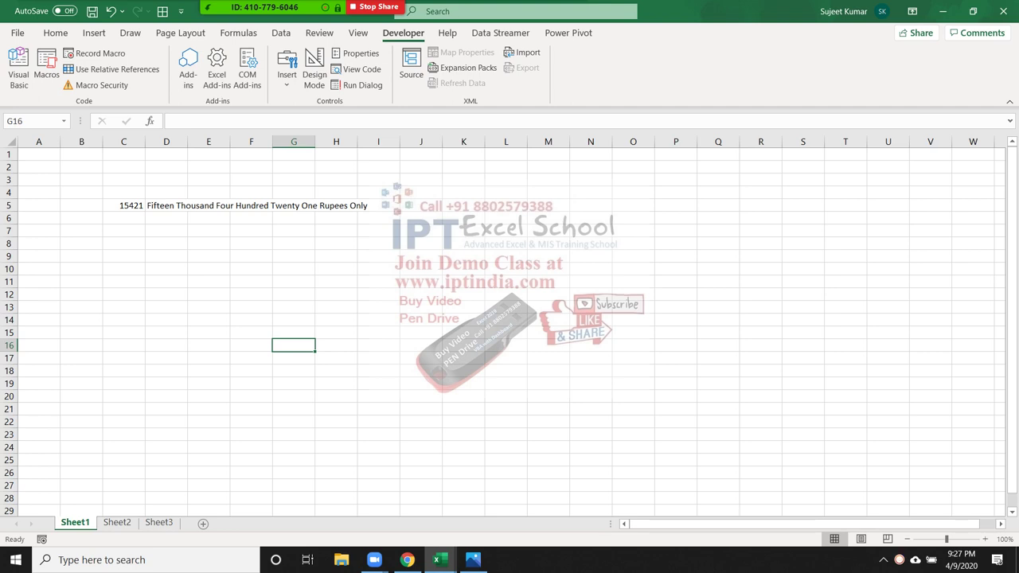
# Step: Enter the label 'Book1' in L4 and 'Open' in M4, then reselect L4
pyautogui.click(506, 191)
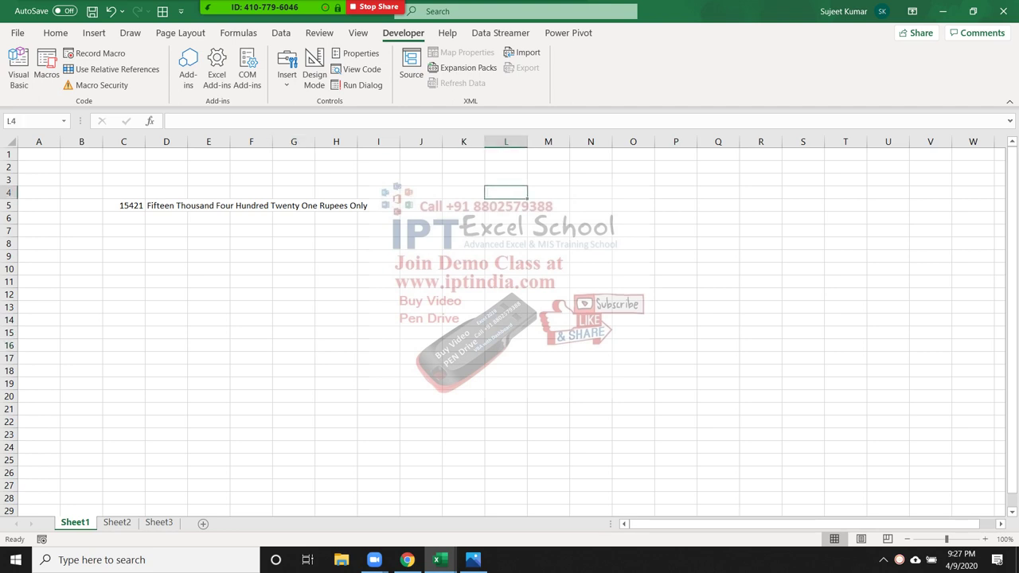
pyautogui.write('Book1')
pyautogui.press('Return')
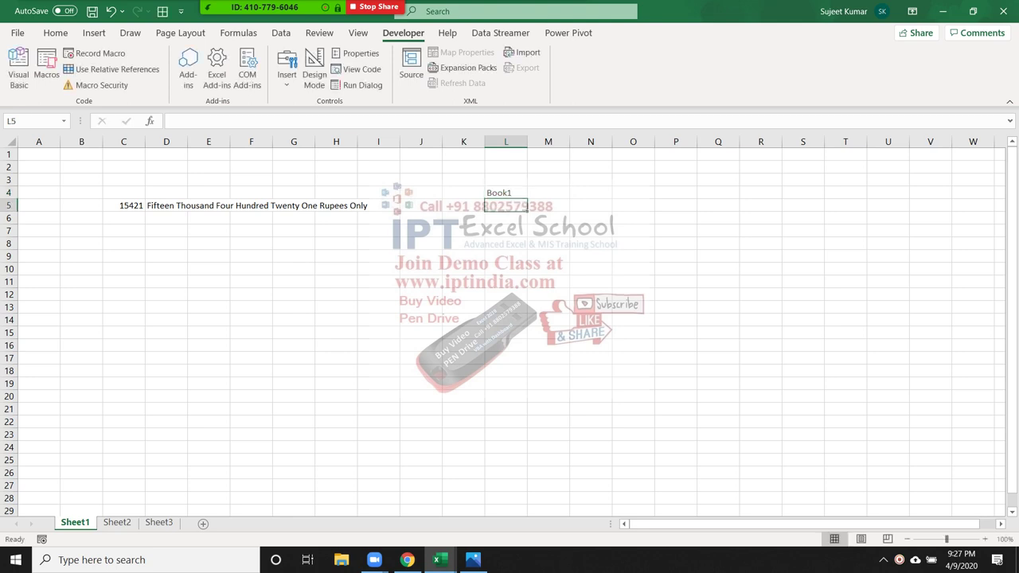
pyautogui.click(505, 191)
pyautogui.click(548, 191)
pyautogui.write('Open')
pyautogui.press('Return')
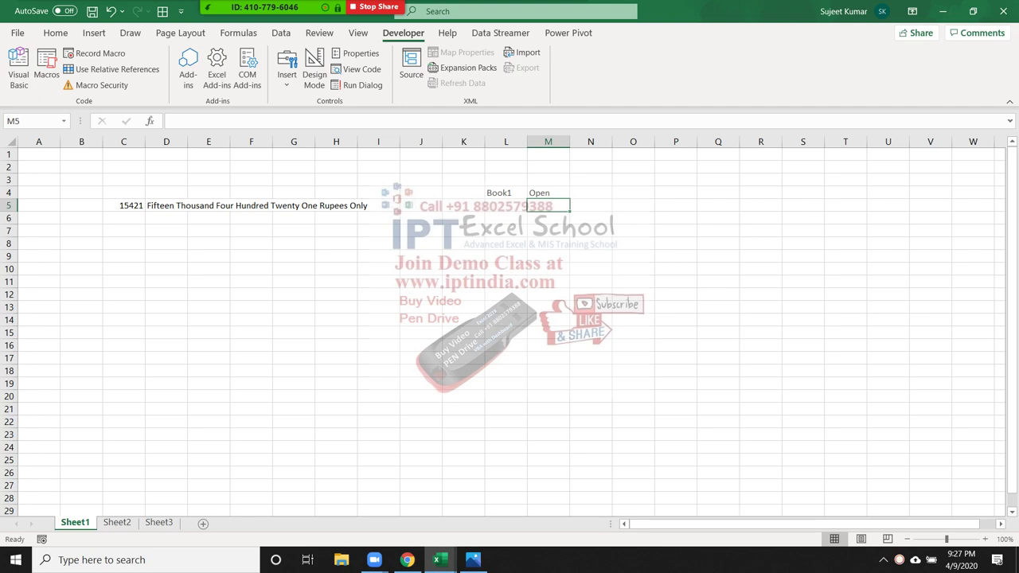
pyautogui.press('Up')
pyautogui.press('Left')
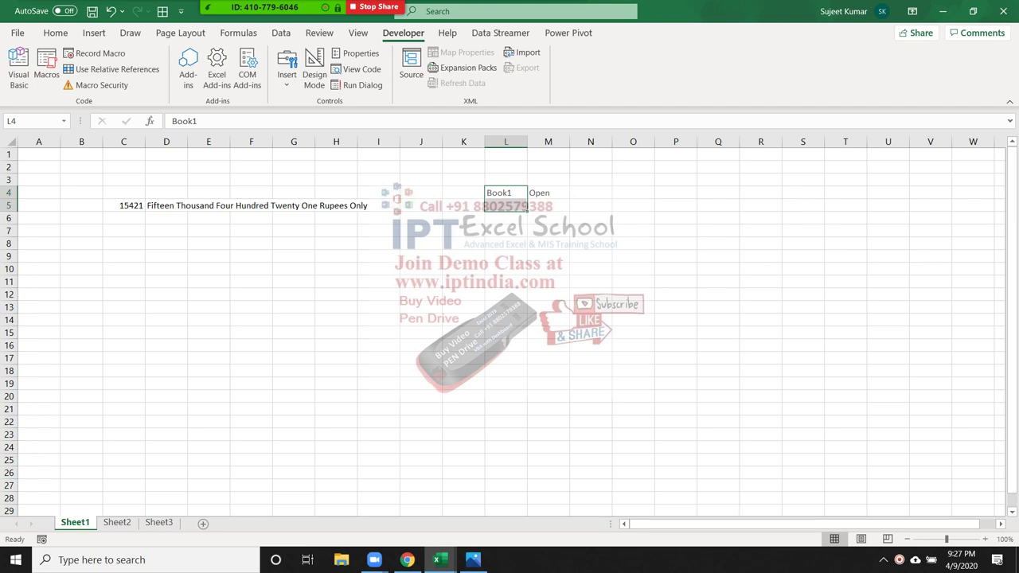
pyautogui.hotkey('shift', 'Up')
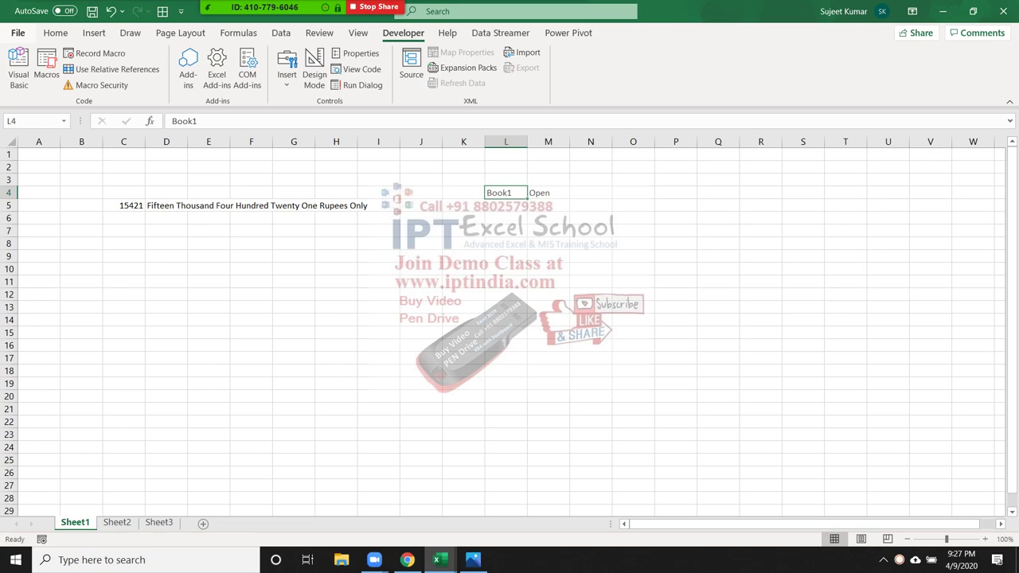
# Step: Create a new blank workbook, then clear the Book1 and Open labels from K3:M6
pyautogui.click(17, 33)
pyautogui.hotkey('ctrl', 'n')
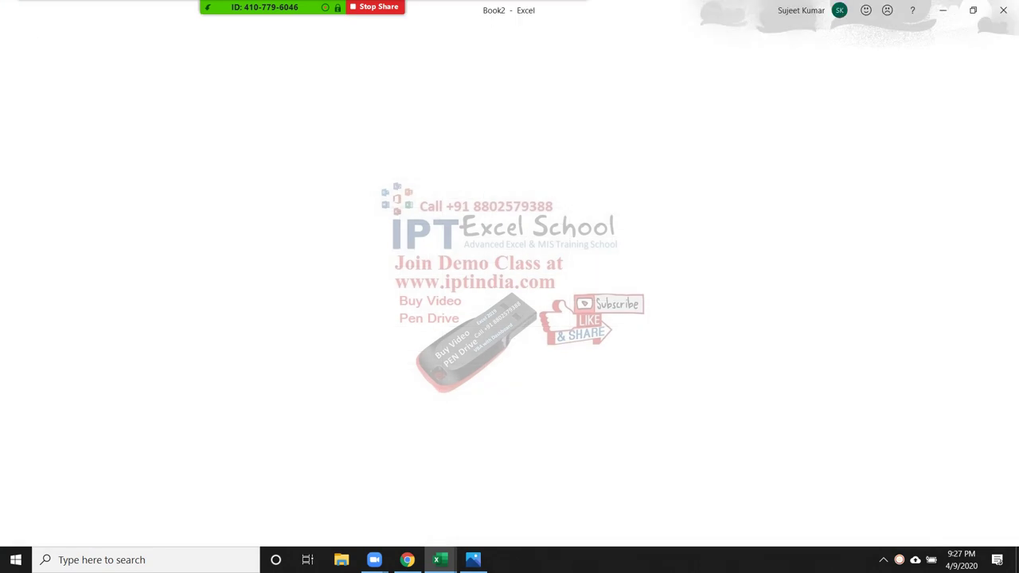
pyautogui.hotkey('alt', 'Tab')
pyautogui.moveTo(464, 180); pyautogui.dragTo(548, 218)
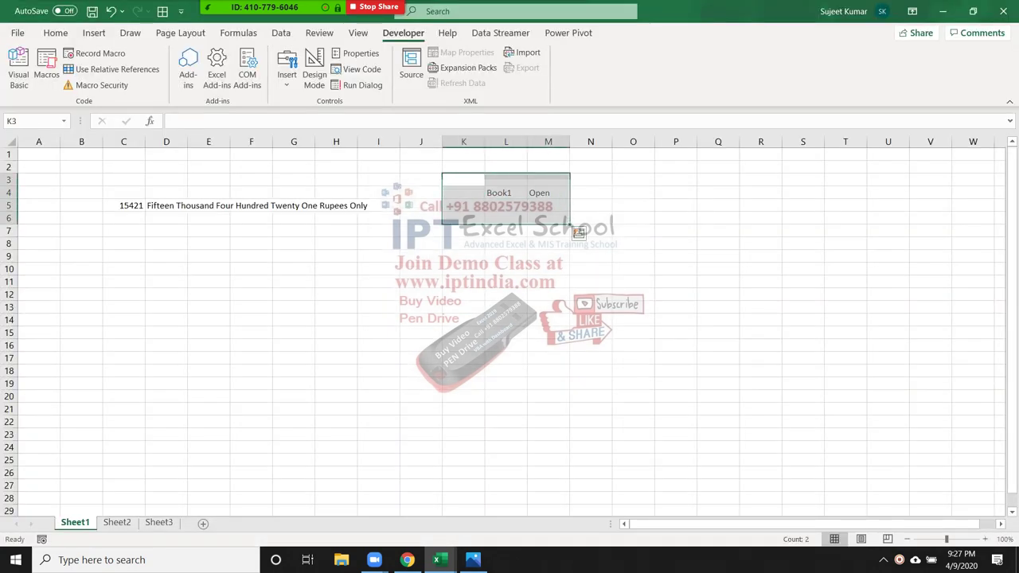
pyautogui.press('Delete')
pyautogui.doubleClick(167, 205)
pyautogui.click(294, 256)
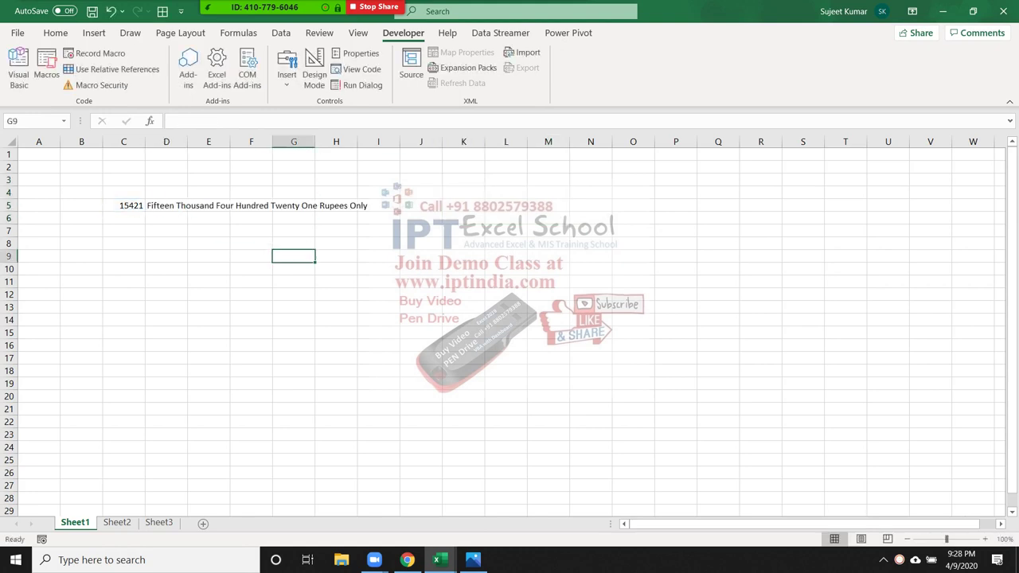
# Step: Close both workbooks without saving and quit Excel
pyautogui.hotkey('ctrl', 'w')
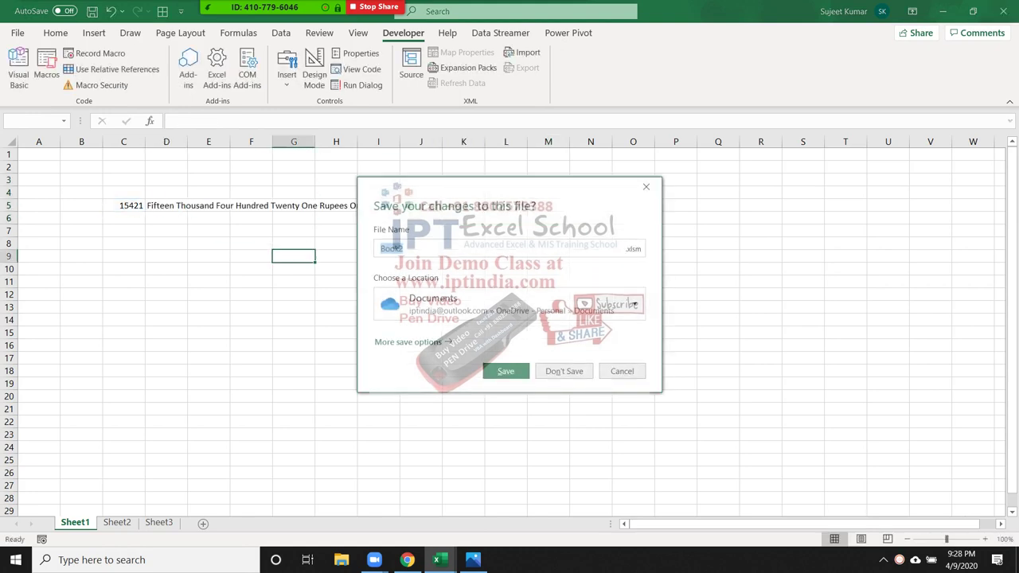
pyautogui.press('n')
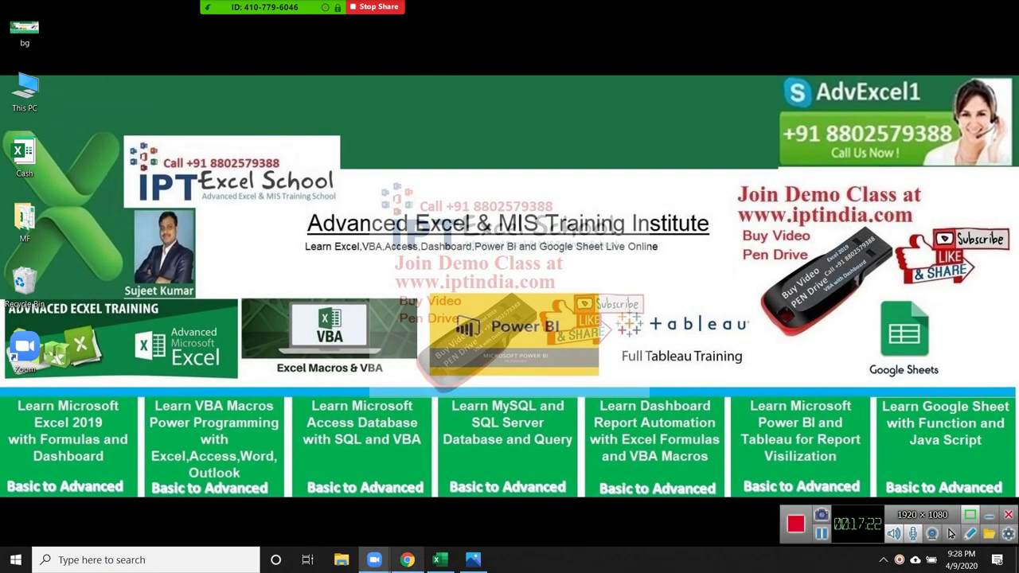
pyautogui.click(436, 560)
pyautogui.hotkey('ctrl', 'w')
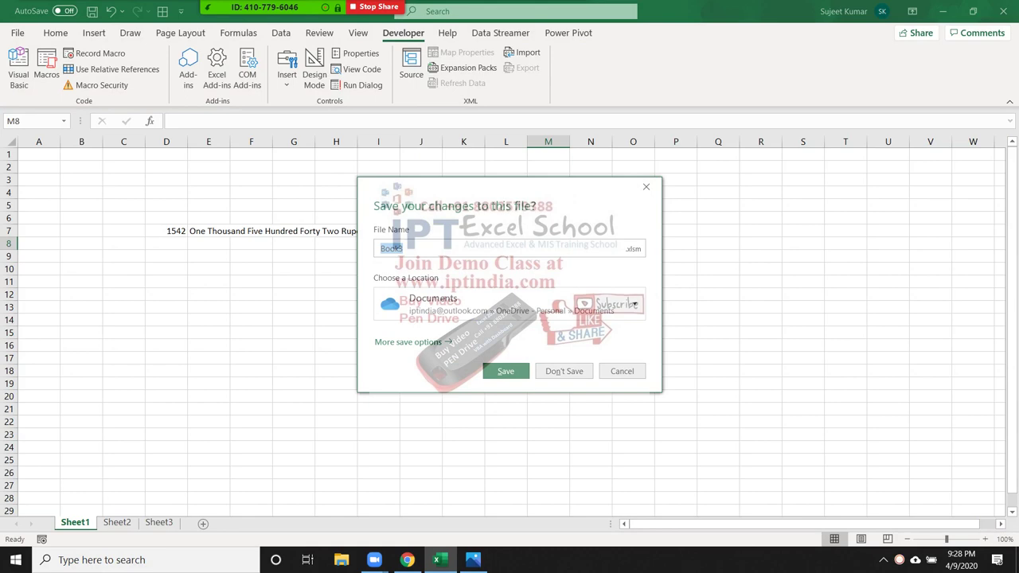
pyautogui.press('n')
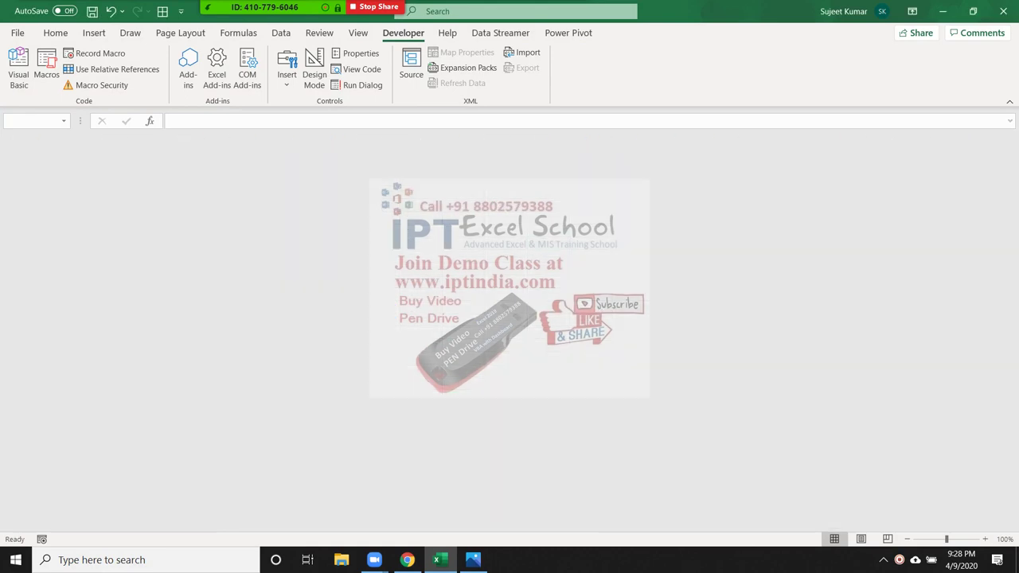
pyautogui.hotkey('alt', 'F4')
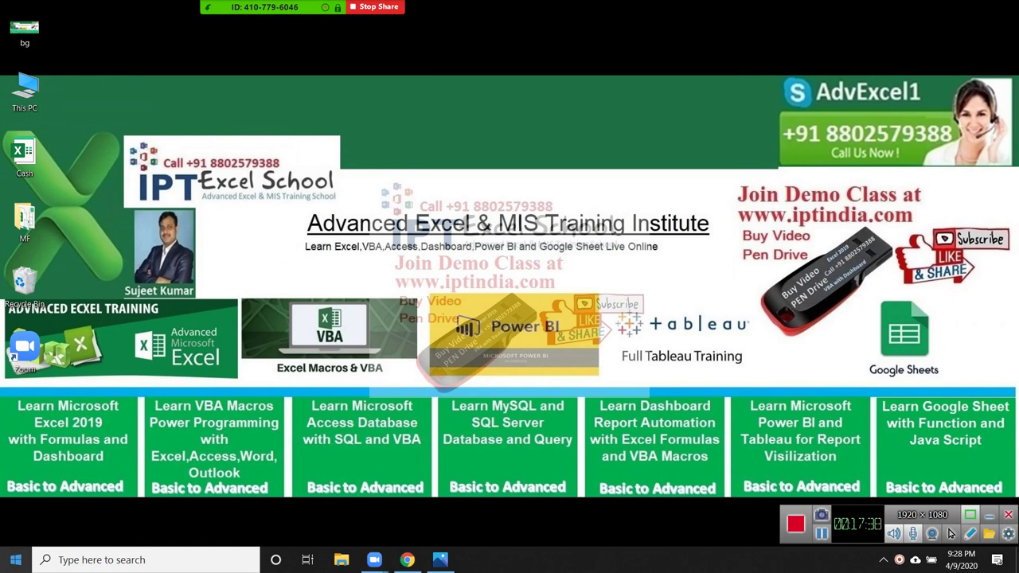
# Step: Search for Excel from the taskbar, launch it, and start a new blank workbook
pyautogui.click(143, 560)
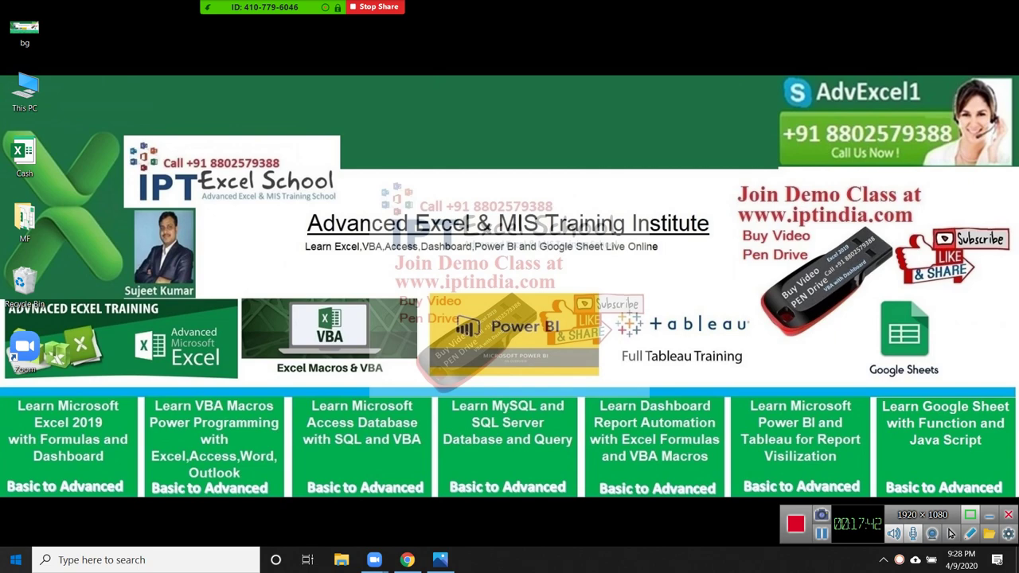
pyautogui.press('super')
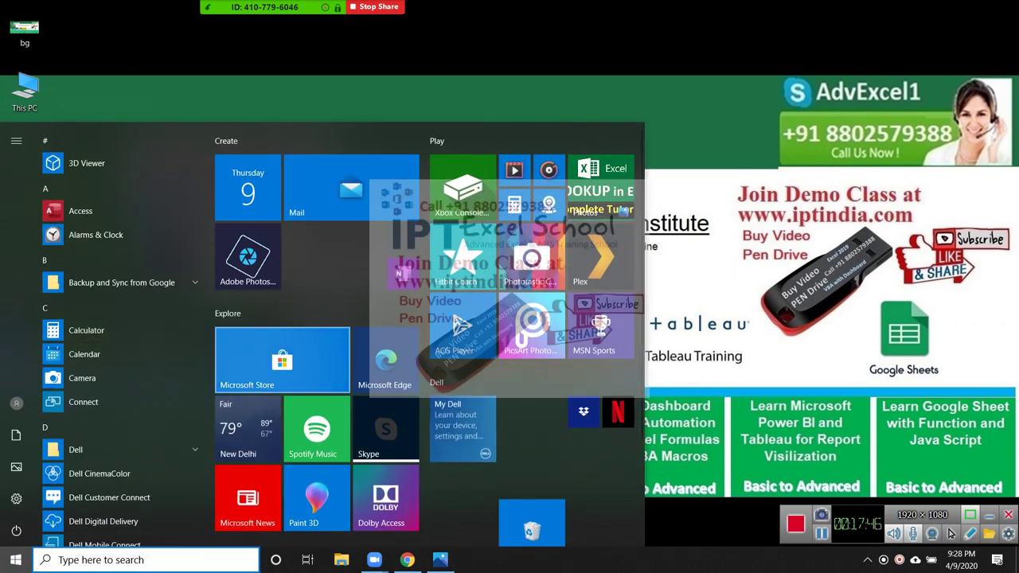
pyautogui.write('e')
pyautogui.write('z')
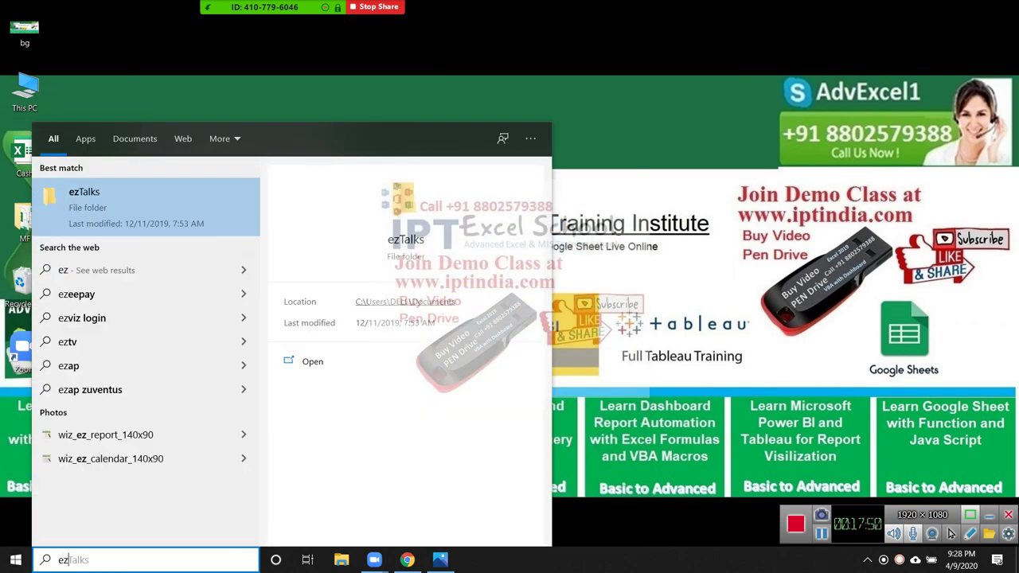
pyautogui.press('BackSpace')
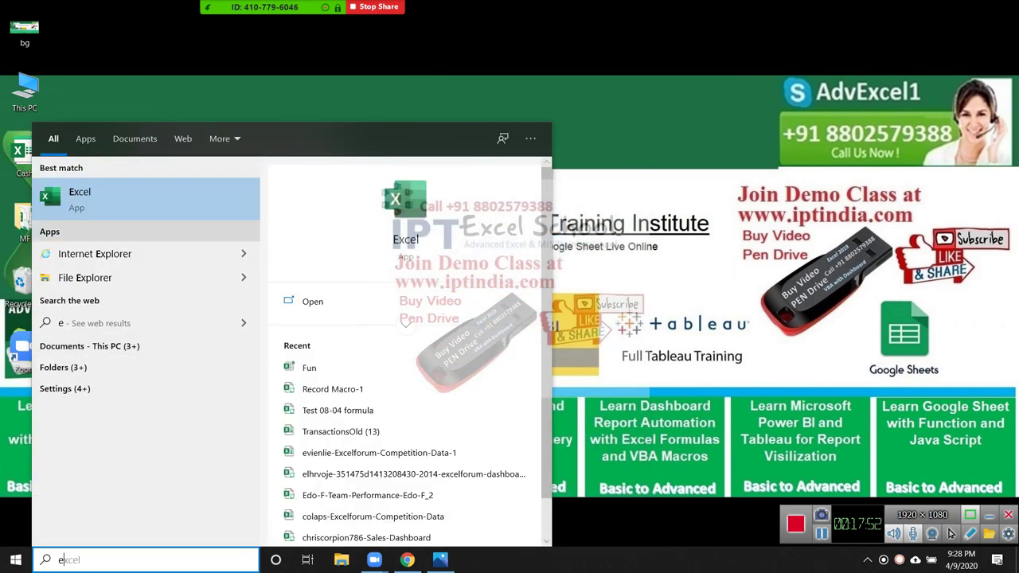
pyautogui.press('Return')
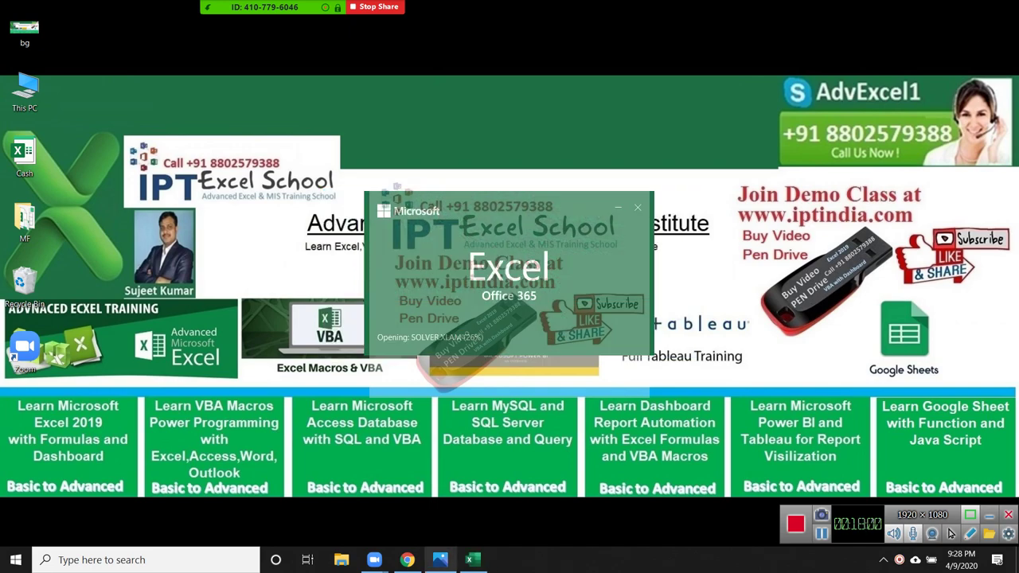
pyautogui.click(440, 560)
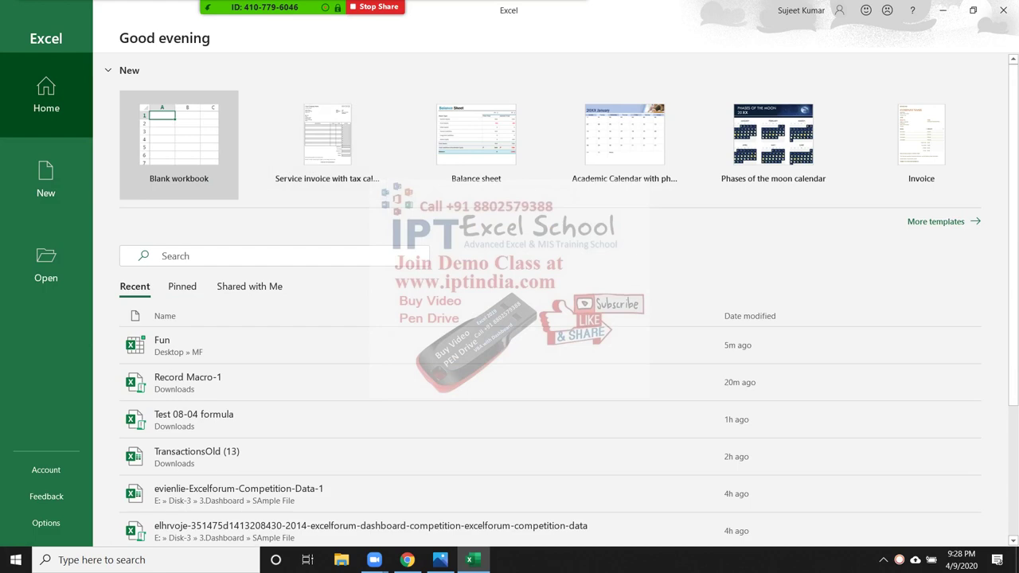
pyautogui.click(179, 144)
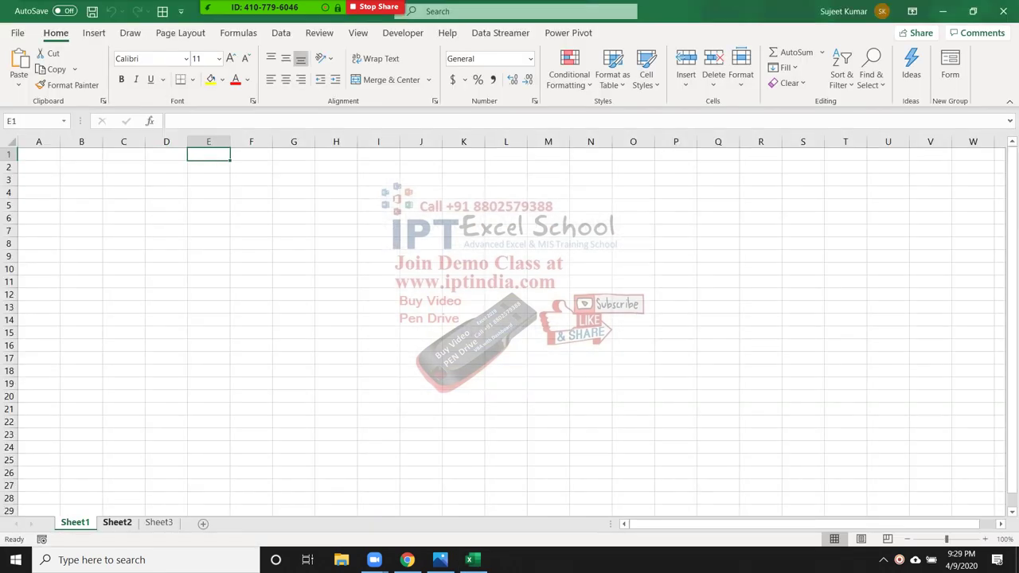
# Step: Open Sheet1's code window and create a Worksheet_SelectionChange procedure
pyautogui.rightClick(76, 522)
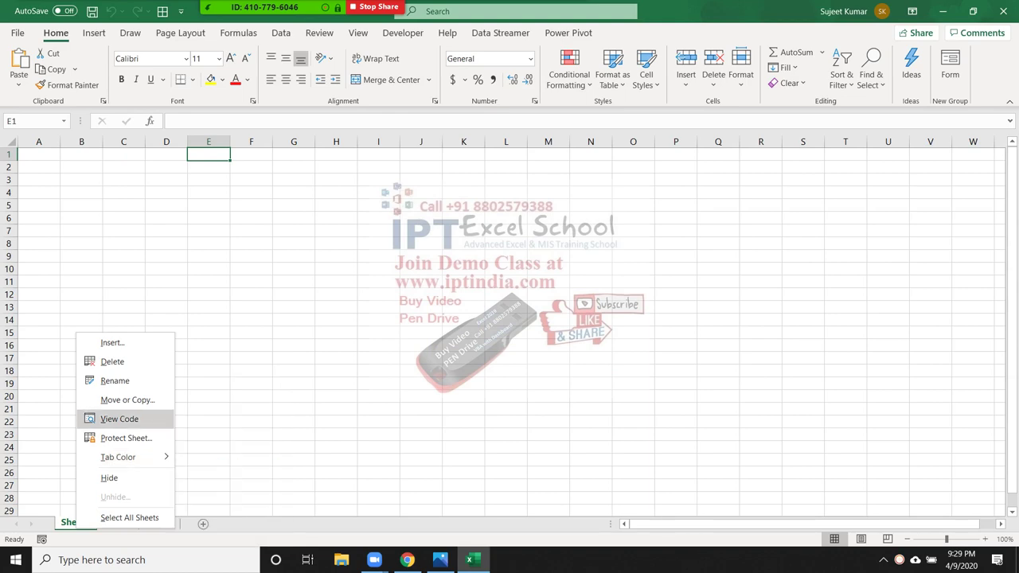
pyautogui.click(119, 418)
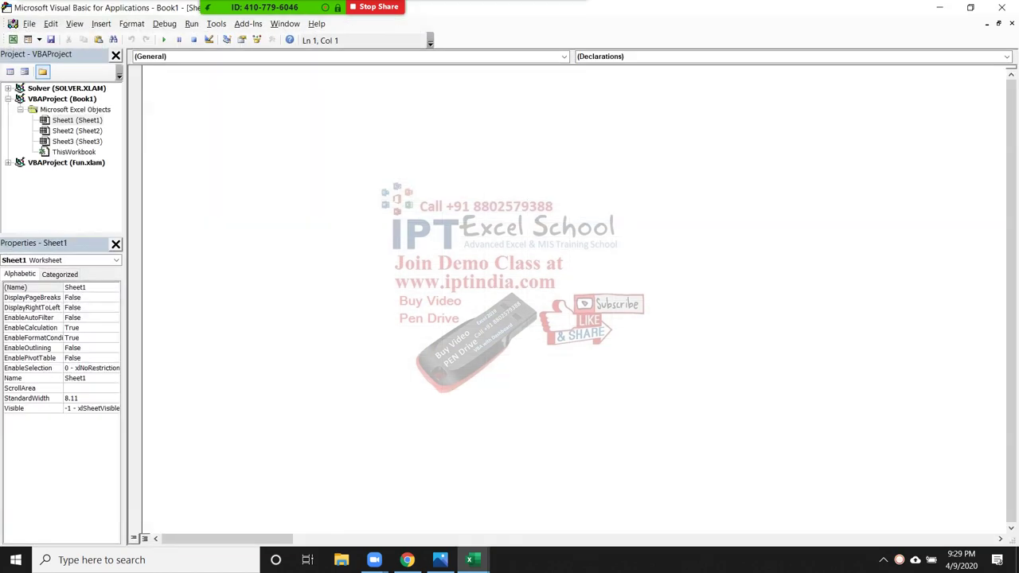
pyautogui.click(564, 56)
pyautogui.press('Escape')
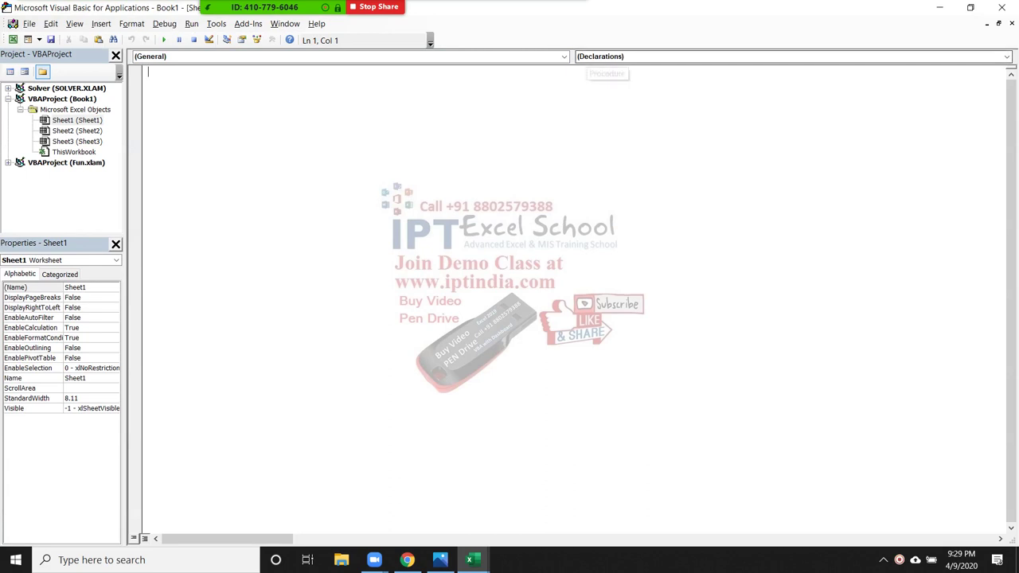
pyautogui.click(563, 56)
pyautogui.click(160, 76)
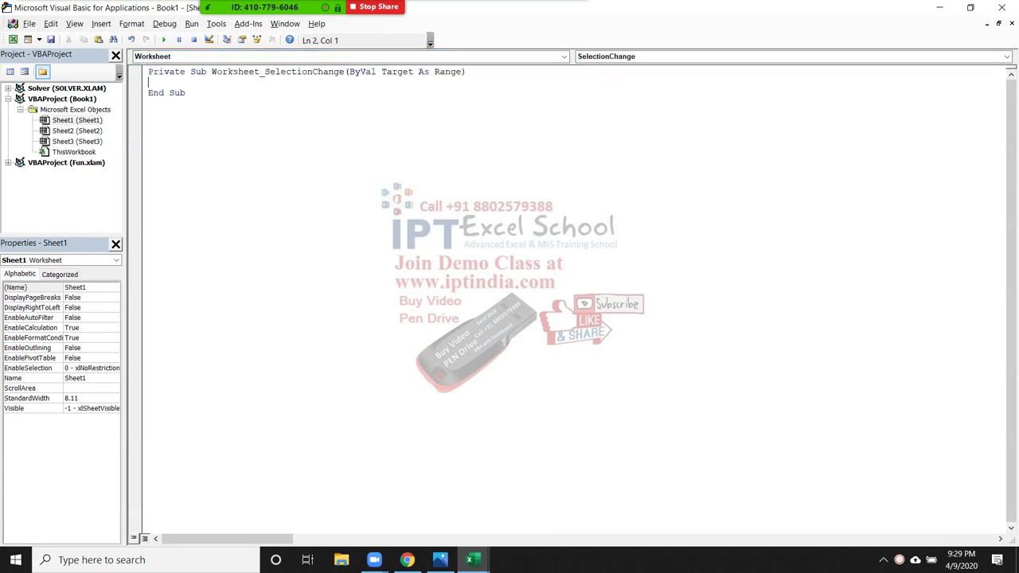
# Step: Write ActiveCell.Interior.Color = vbRed inside the SelectionChange procedure
pyautogui.write('activecell.int')
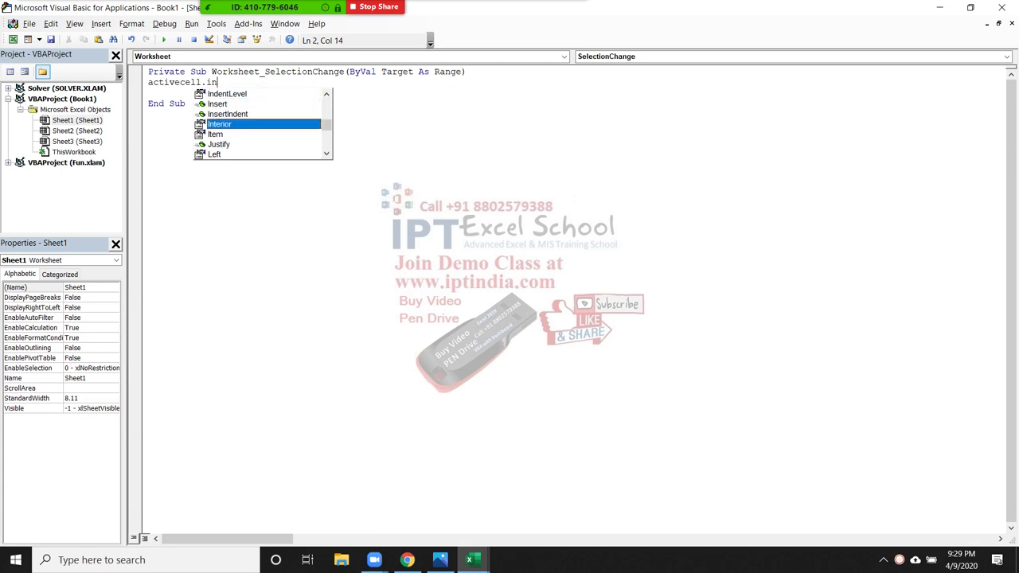
pyautogui.press('Tab')
pyautogui.write('.c')
pyautogui.press('Tab')
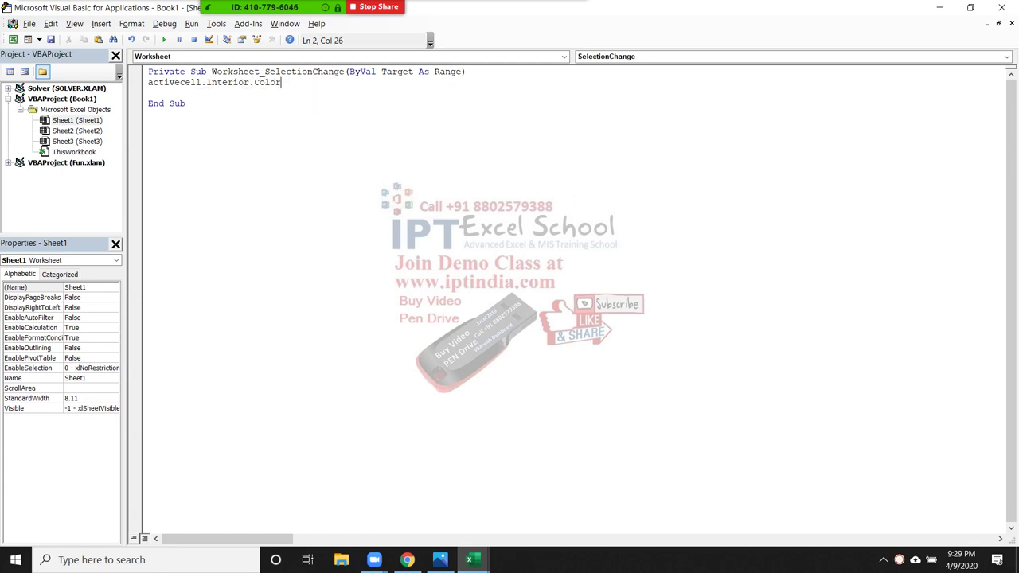
pyautogui.write('=vbred')
# Step: Select F13, H10, G8, D8, C12, D20, J22, E25, B16, O12 and M5, turning each red
pyautogui.click(148, 114)
pyautogui.hotkey('alt', 'F11')
pyautogui.click(251, 307)
pyautogui.click(336, 268)
pyautogui.click(293, 243)
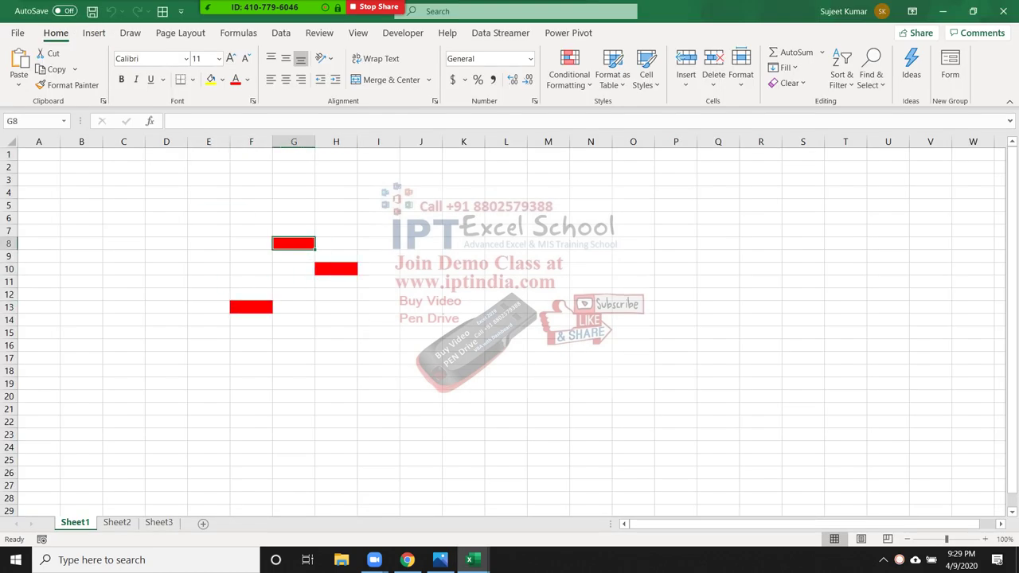
pyautogui.click(167, 243)
pyautogui.click(123, 293)
pyautogui.click(166, 395)
pyautogui.click(421, 421)
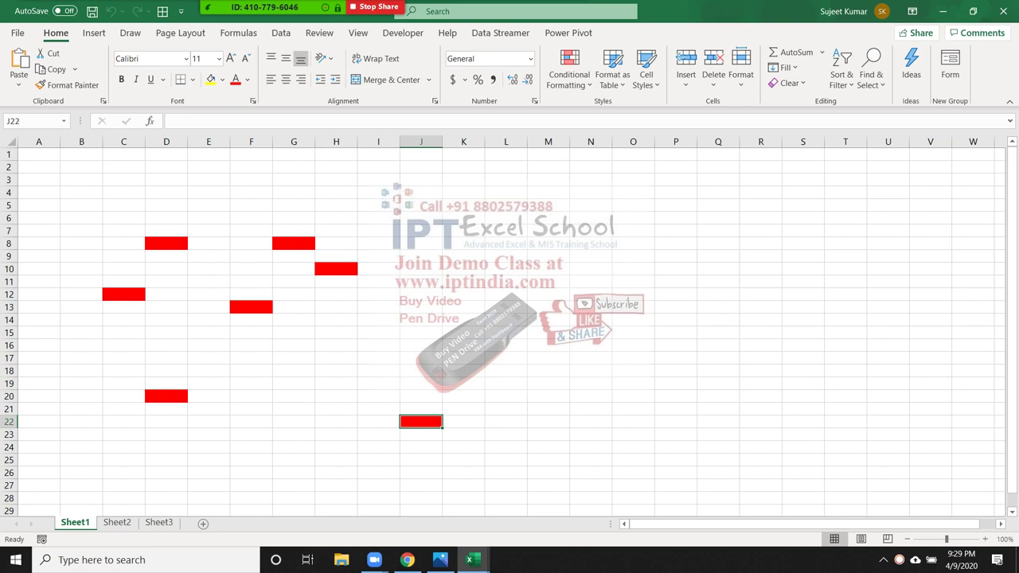
pyautogui.moveTo(209, 460); pyautogui.dragTo(166, 459)
pyautogui.moveTo(82, 345); pyautogui.dragTo(81, 421)
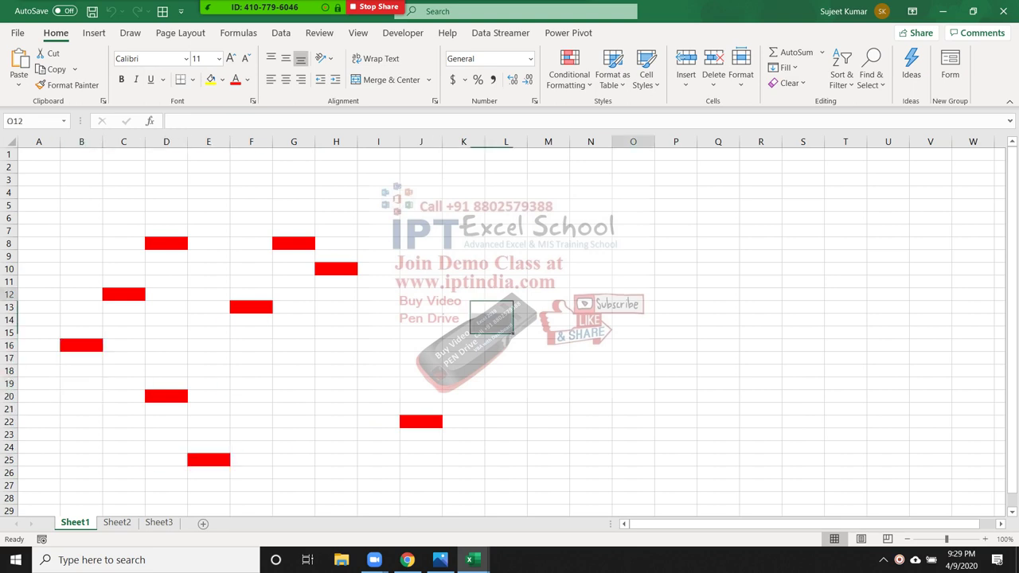
pyautogui.click(633, 294)
pyautogui.click(548, 204)
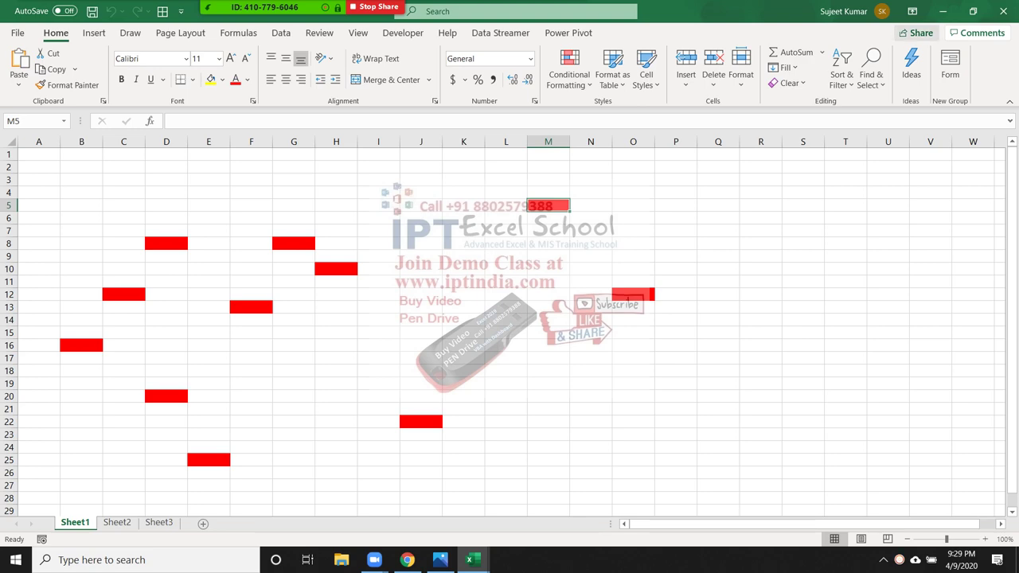
pyautogui.click(944, 12)
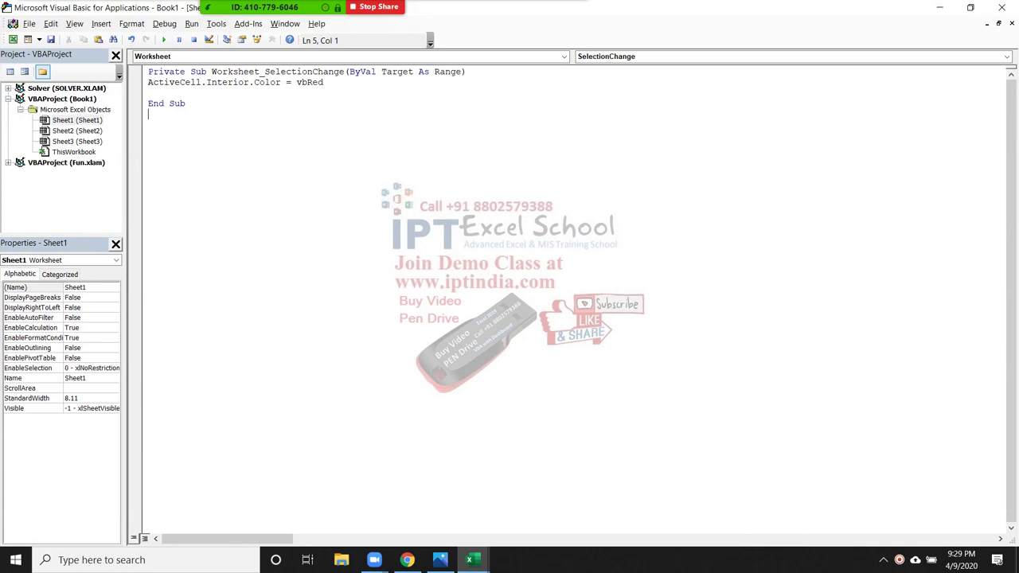
# Step: Minimize the VBA editor so the Windows desktop is showing
pyautogui.click(939, 8)
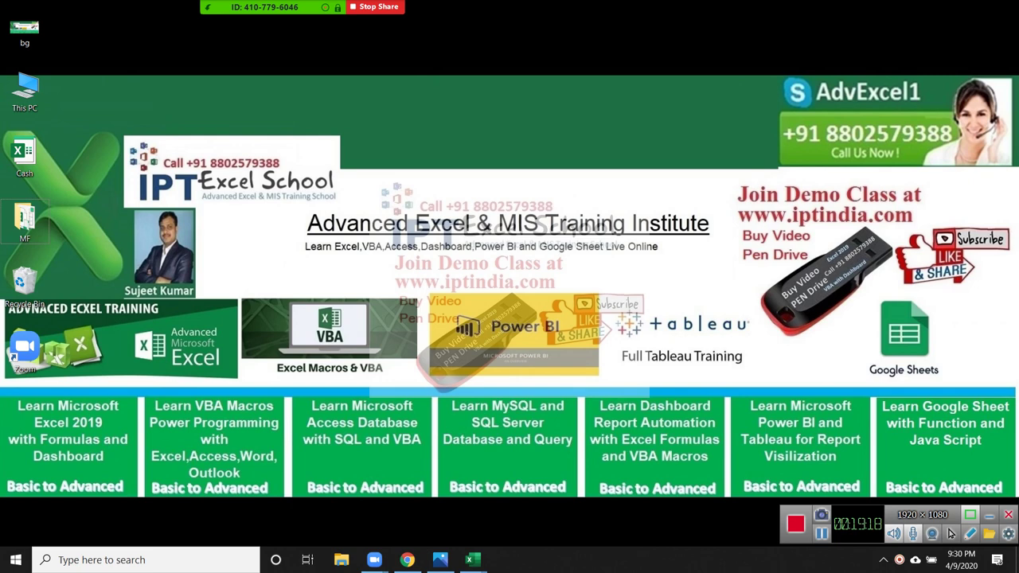
pyautogui.rightClick(418, 157)
pyautogui.press('Escape')
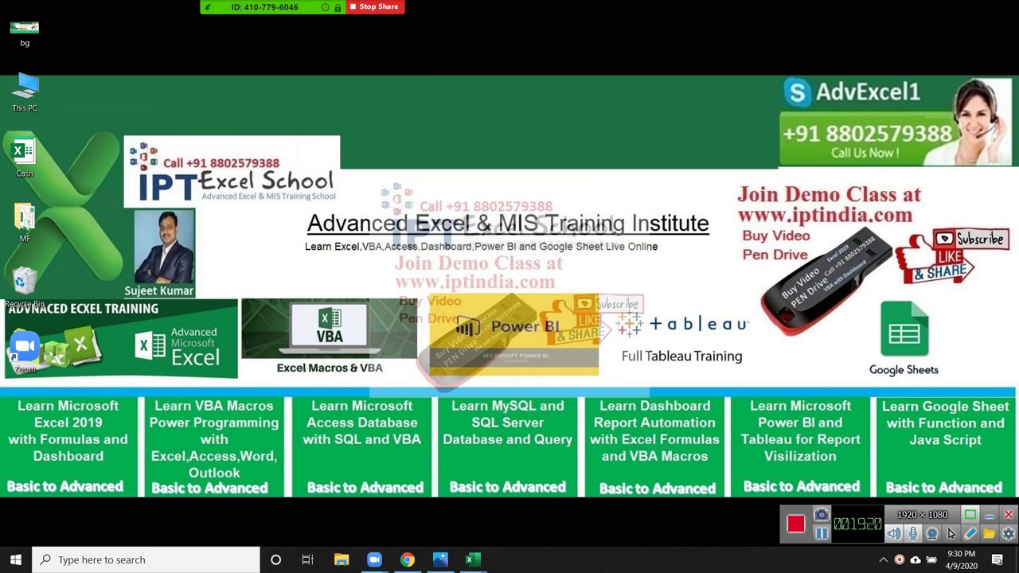